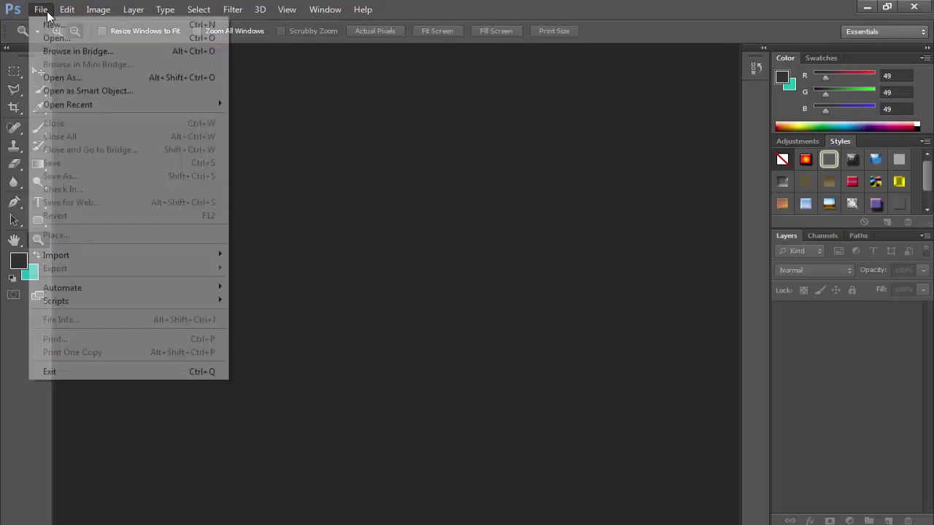
Create a new 1555 × 555 pixel document at 300 pixels/centimetre
{"action": "left_click", "coordinate": [59, 26]}
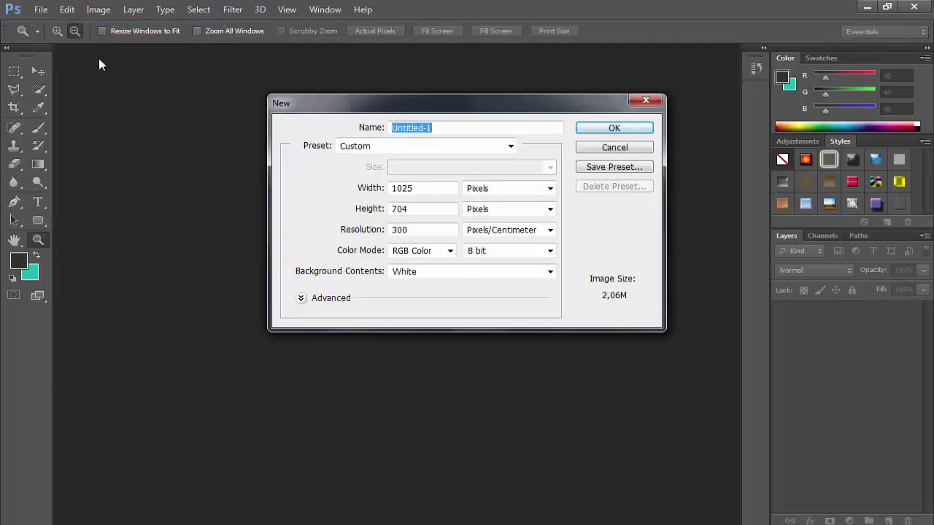
{"action": "double_click", "coordinate": [435, 185]}
{"action": "left_click", "coordinate": [442, 186]}
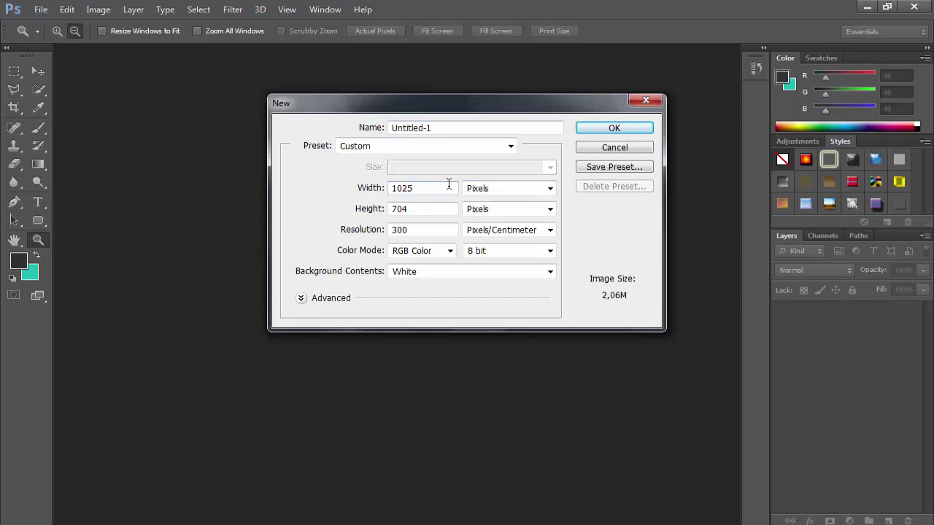
{"action": "double_click", "coordinate": [448, 185]}
{"action": "type", "text": "1555"}
{"action": "left_click", "coordinate": [404, 209]}
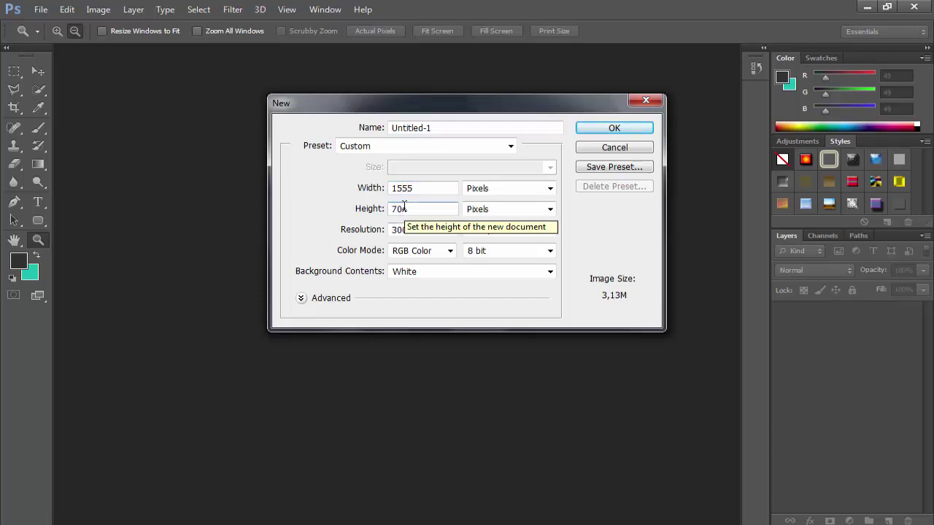
{"action": "type", "text": "554"}
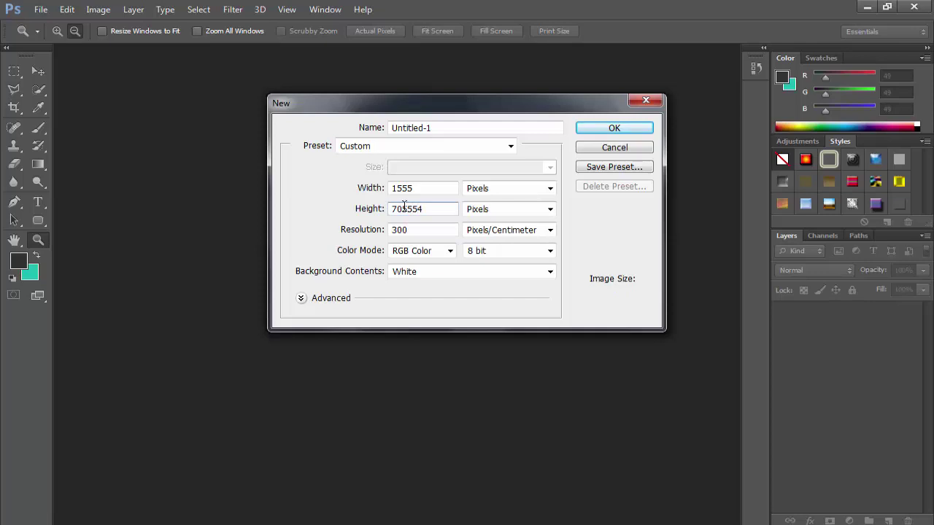
{"action": "double_click", "coordinate": [404, 208]}
{"action": "type", "text": "555"}
{"action": "left_click", "coordinate": [615, 128]}
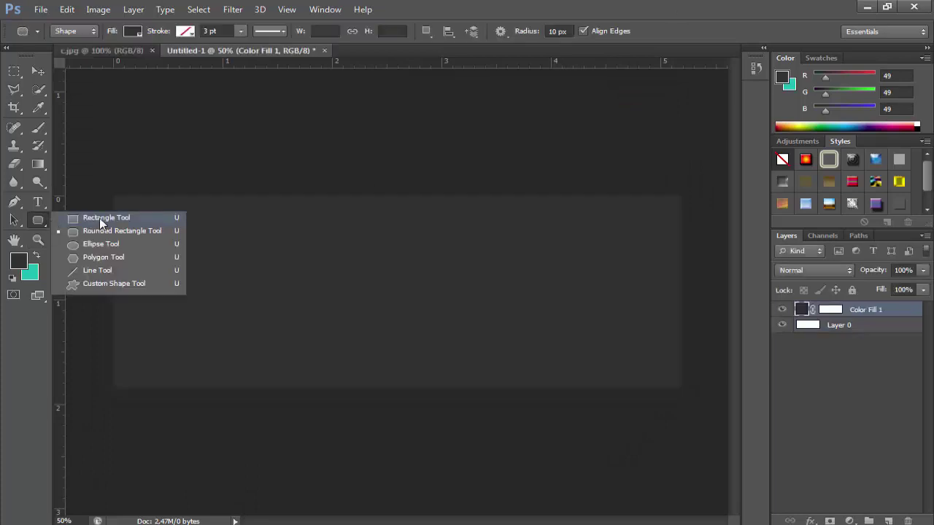
Draw a tall rounded rectangle over the card's right end and fill it with sampled teal
{"action": "left_click", "coordinate": [101, 235]}
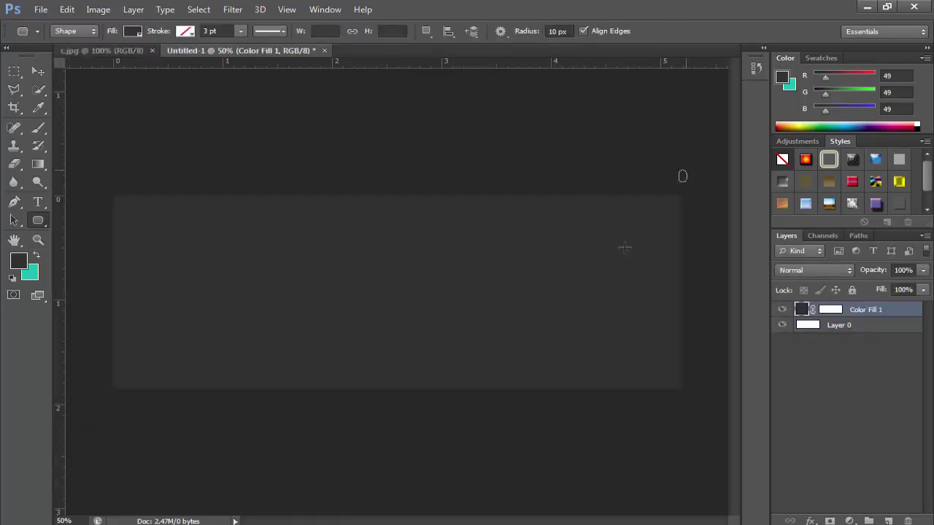
{"action": "left_click_drag", "start_coordinate": [686, 170], "coordinate": [523, 427]}
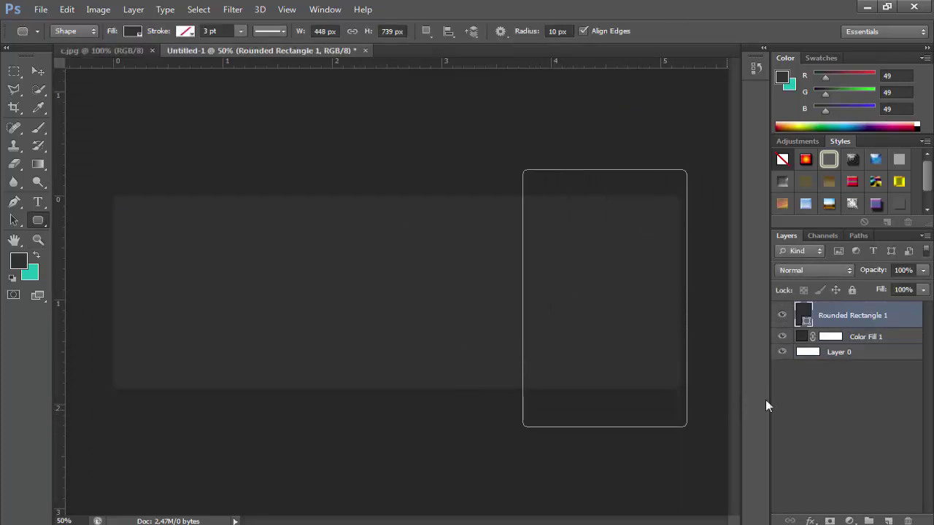
{"action": "double_click", "coordinate": [803, 319]}
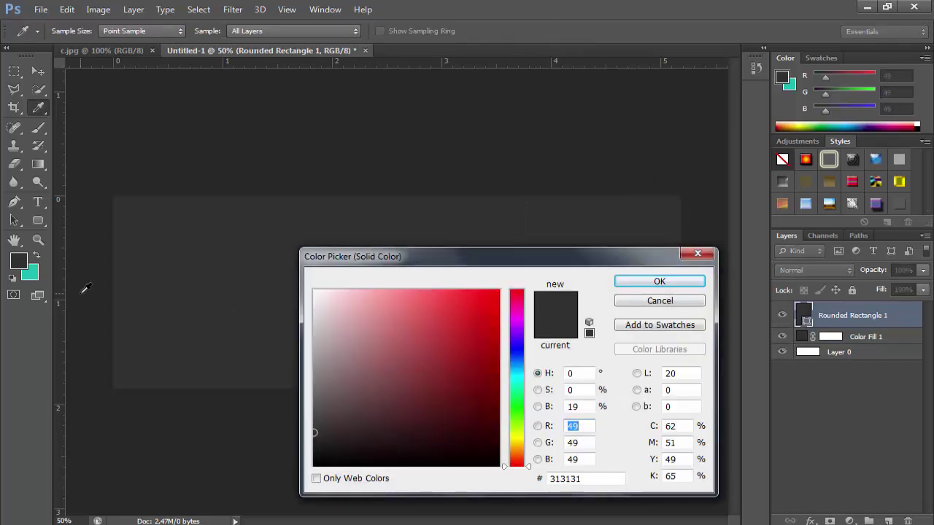
{"action": "left_click", "coordinate": [32, 271]}
{"action": "left_click", "coordinate": [634, 279]}
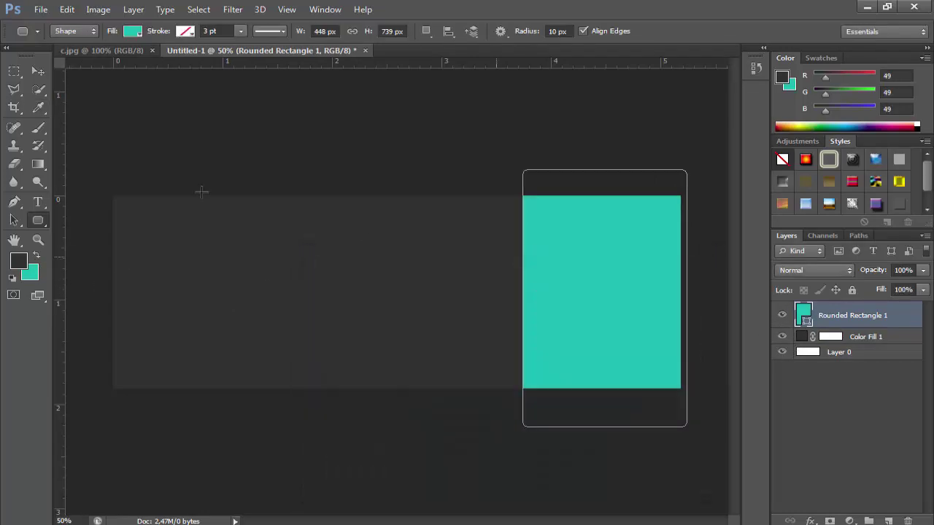
Free-transform the teal shape: rotate to about -19°, widen to 114%, and position it
{"action": "left_click", "coordinate": [66, 9]}
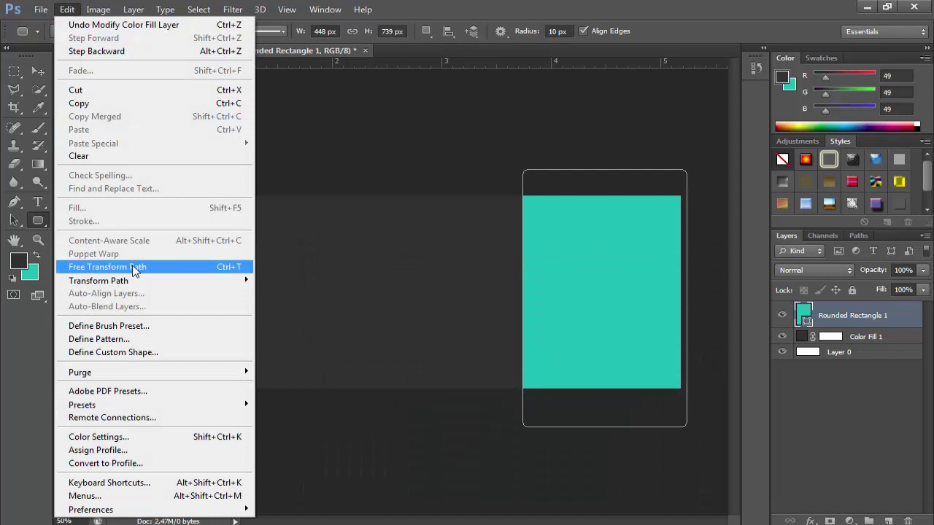
{"action": "left_click", "coordinate": [193, 265]}
{"action": "left_click_drag", "start_coordinate": [369, 427], "coordinate": [495, 397]}
{"action": "left_click_drag", "start_coordinate": [615, 354], "coordinate": [616, 323]}
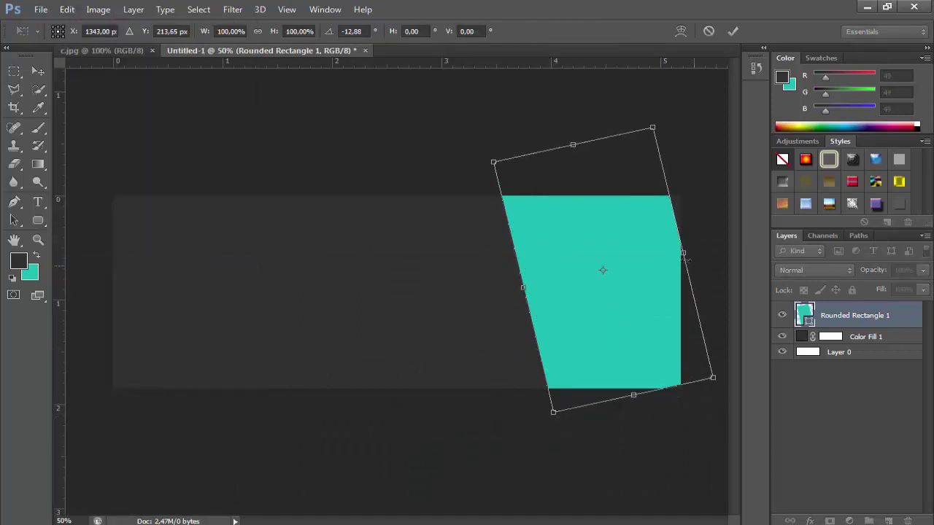
{"action": "left_click_drag", "start_coordinate": [680, 252], "coordinate": [705, 248]}
{"action": "left_click_drag", "start_coordinate": [635, 286], "coordinate": [632, 293]}
{"action": "left_click_drag", "start_coordinate": [604, 502], "coordinate": [631, 489]}
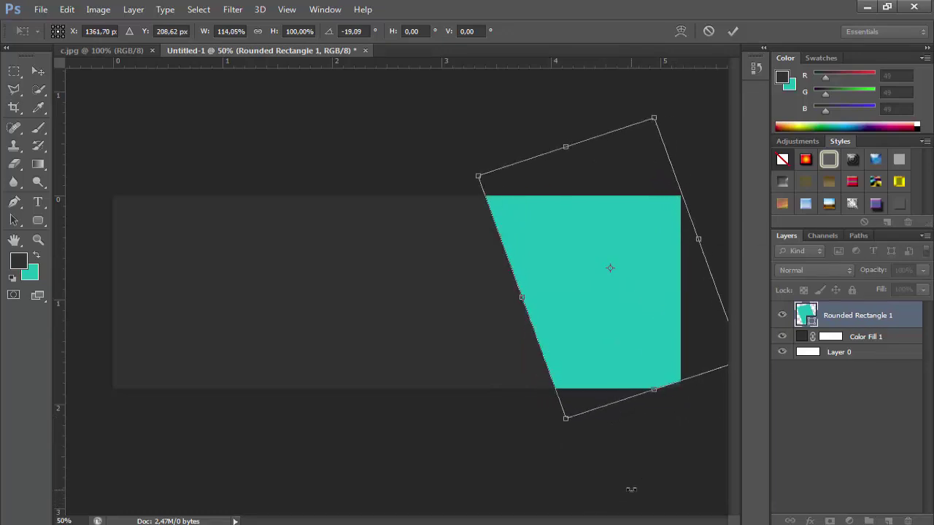
{"action": "left_click_drag", "start_coordinate": [558, 314], "coordinate": [566, 316]}
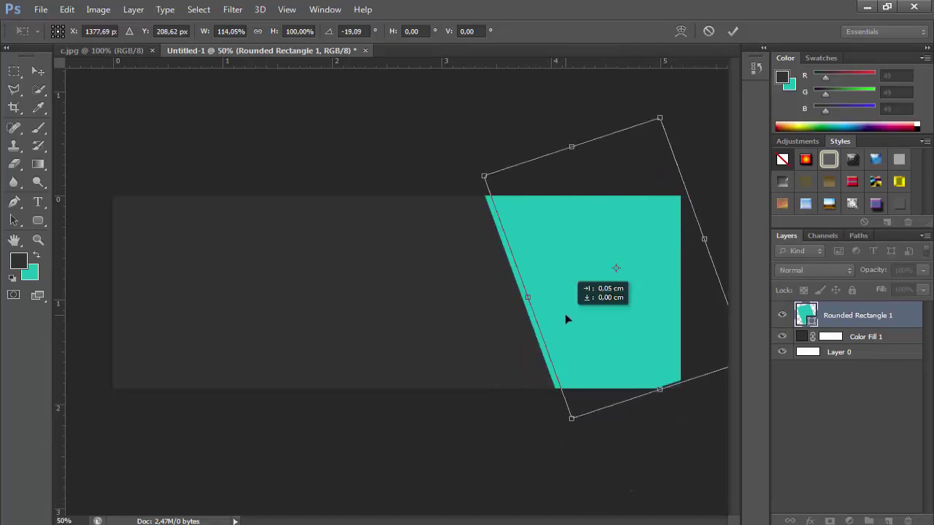
{"action": "key", "text": "Return"}
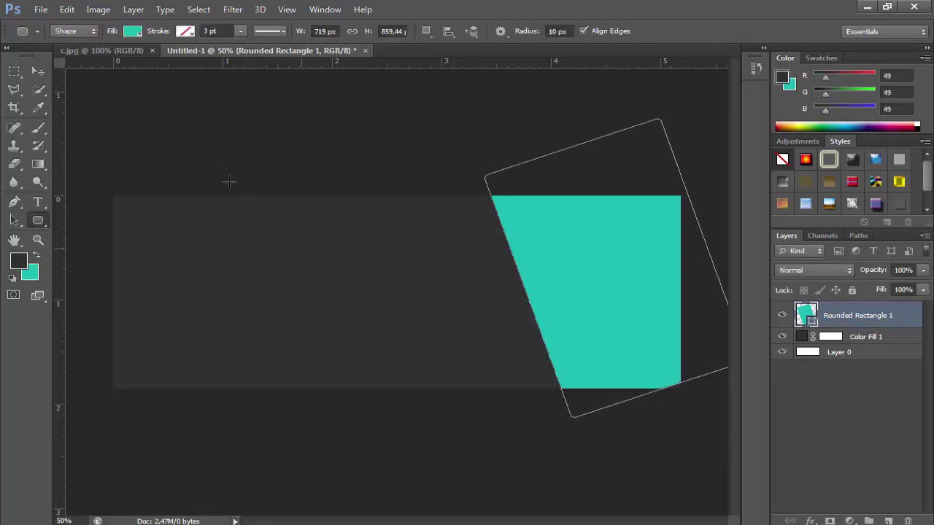
Shift the teal shape right and up, then make teal the foreground colour
{"action": "left_click", "coordinate": [38, 70]}
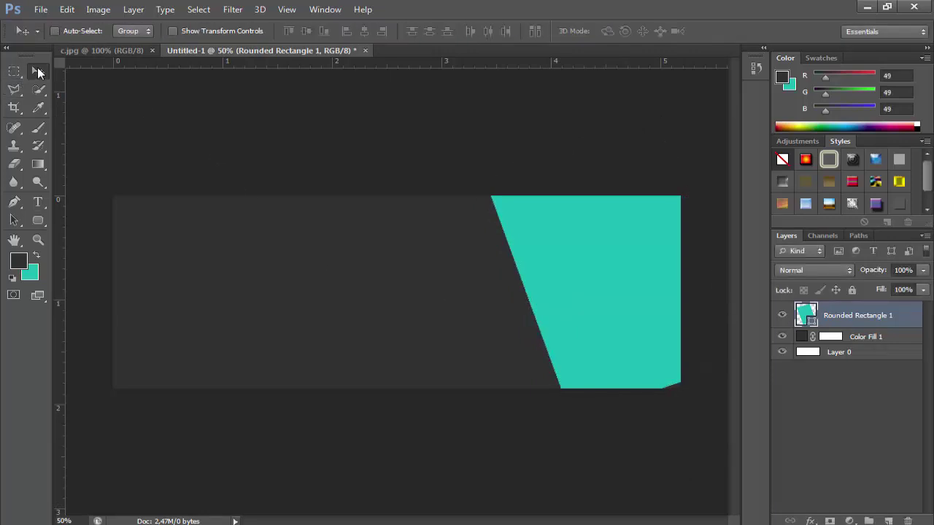
{"action": "left_click", "coordinate": [66, 8]}
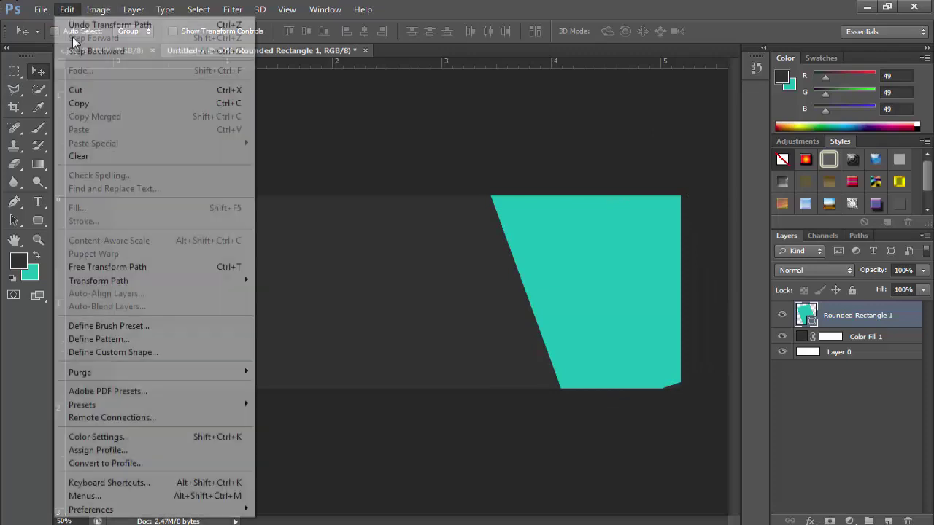
{"action": "left_click", "coordinate": [156, 266]}
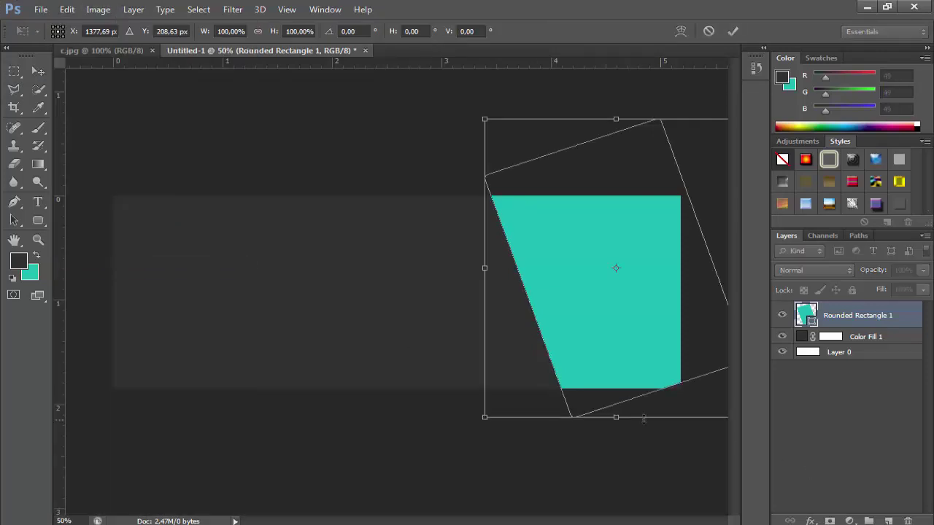
{"action": "left_click_drag", "start_coordinate": [635, 418], "coordinate": [665, 398]}
{"action": "key", "text": "Return"}
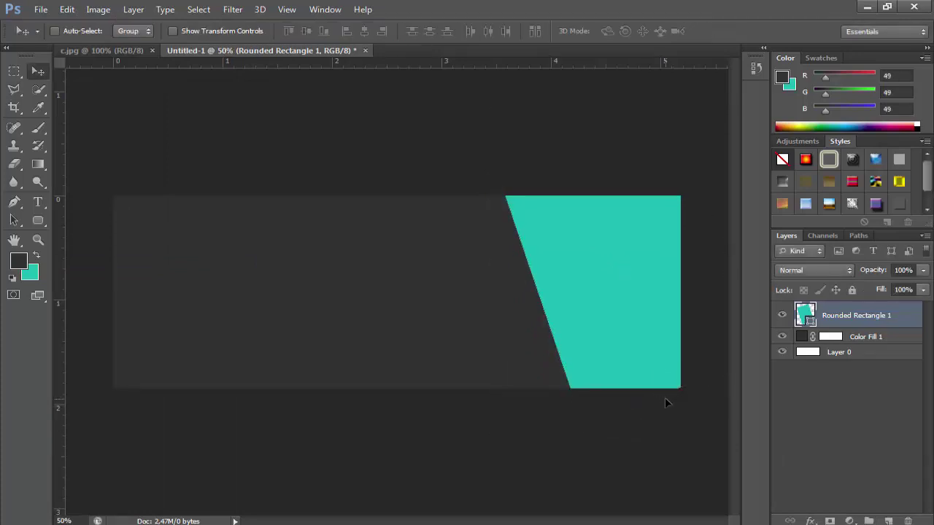
{"action": "key", "text": "x"}
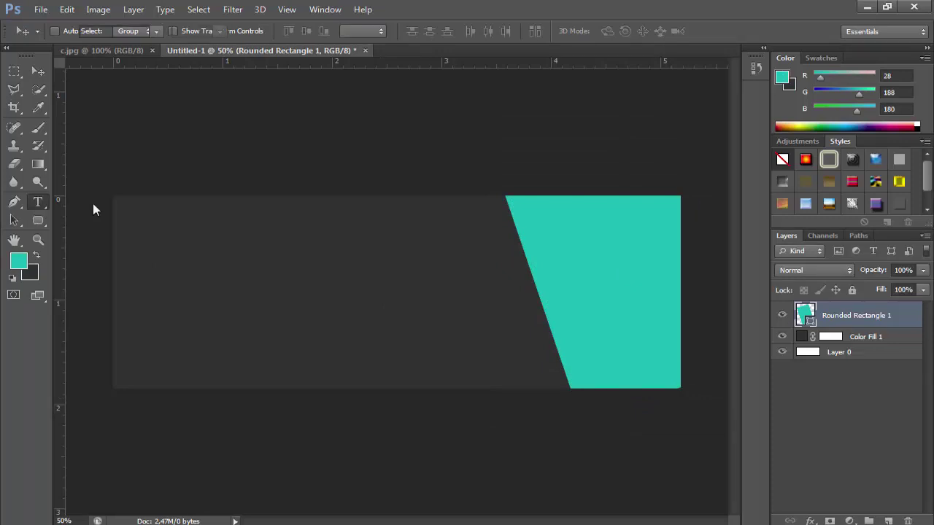
Start a text layer on the card's left with a capital Y in Trebuchet MS
{"action": "key", "text": "u"}
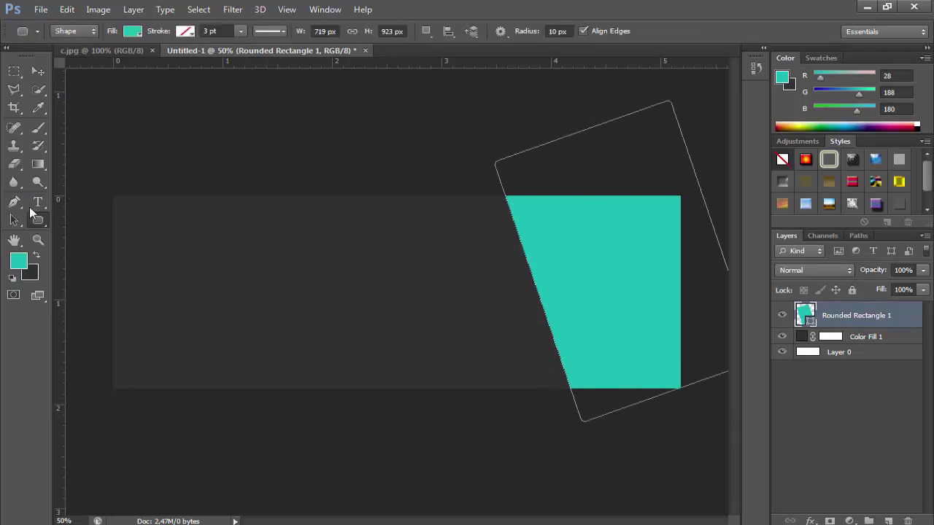
{"action": "left_click", "coordinate": [38, 202]}
{"action": "left_click", "coordinate": [220, 295]}
{"action": "type", "text": "y"}
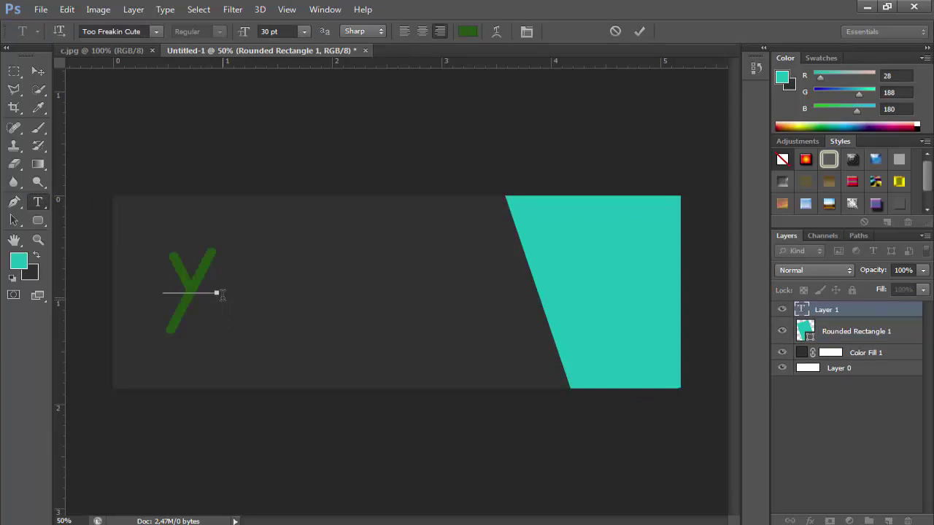
{"action": "key", "text": "ctrl+a"}
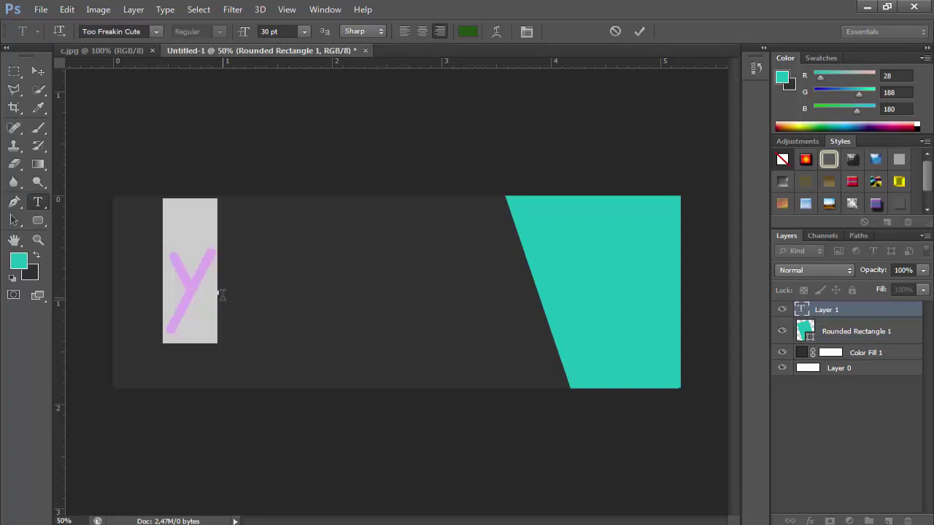
{"action": "type", "text": "Y"}
{"action": "key", "text": "ctrl+a"}
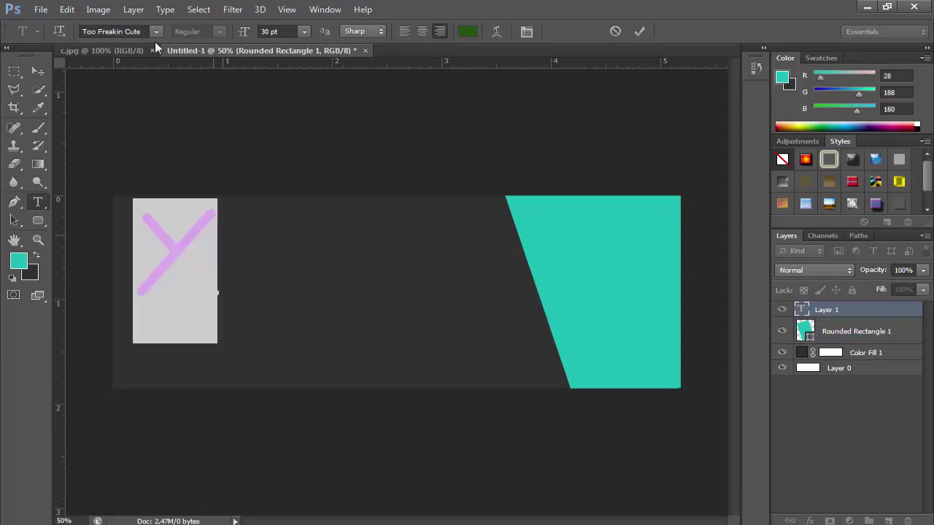
{"action": "left_click", "coordinate": [117, 31]}
{"action": "key", "text": "Down"}
{"action": "key", "text": "Down"}
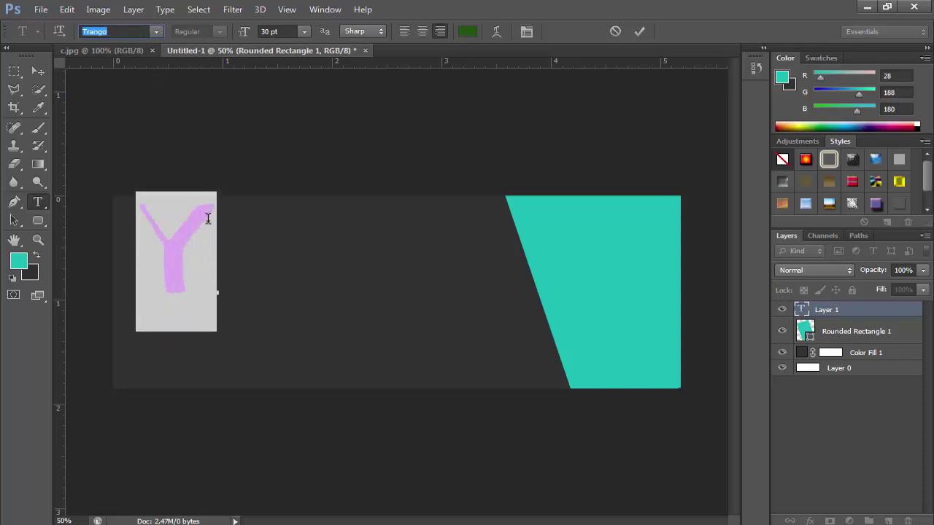
{"action": "key", "text": "Down"}
{"action": "key", "text": "Down"}
{"action": "key", "text": "Down"}
{"action": "key", "text": "Down"}
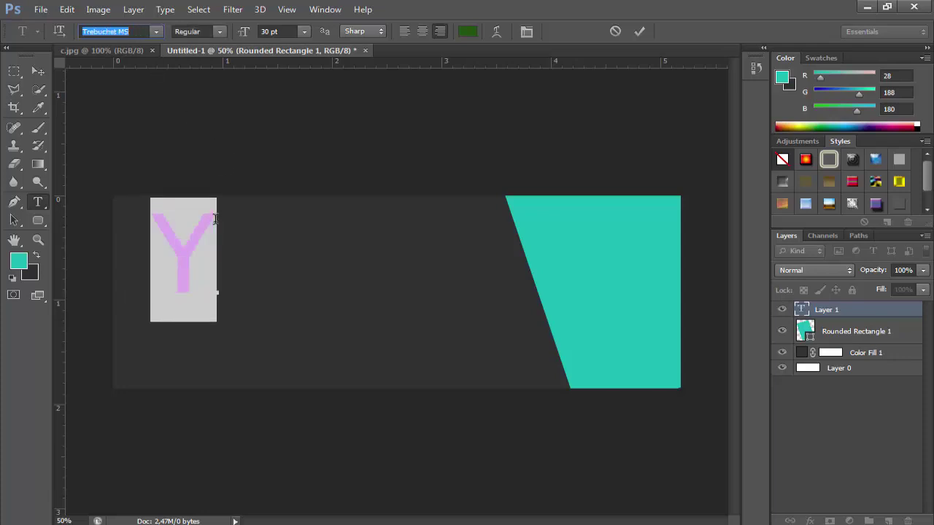
{"action": "left_click", "coordinate": [213, 232]}
Colour the text white and complete the headline YOOR AWESOME
{"action": "key", "text": "ctrl+a"}
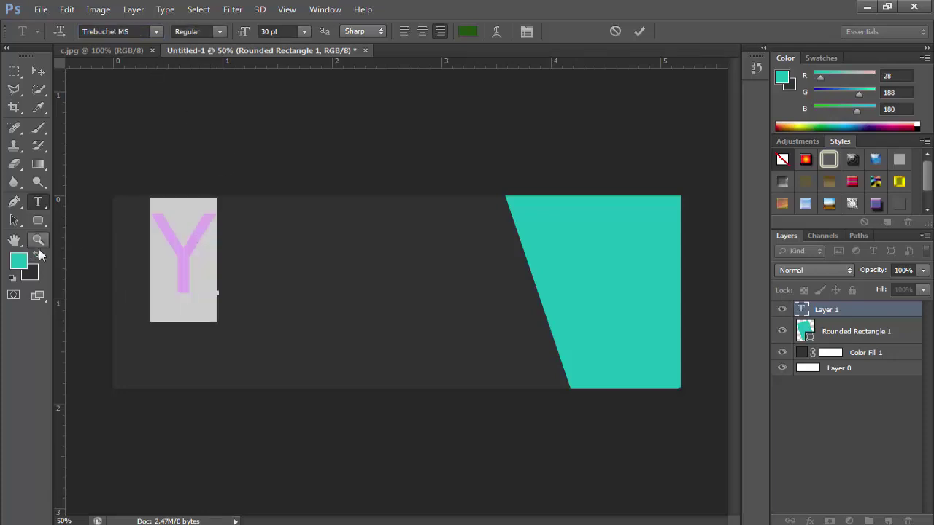
{"action": "left_click", "coordinate": [25, 268]}
{"action": "left_click", "coordinate": [319, 293]}
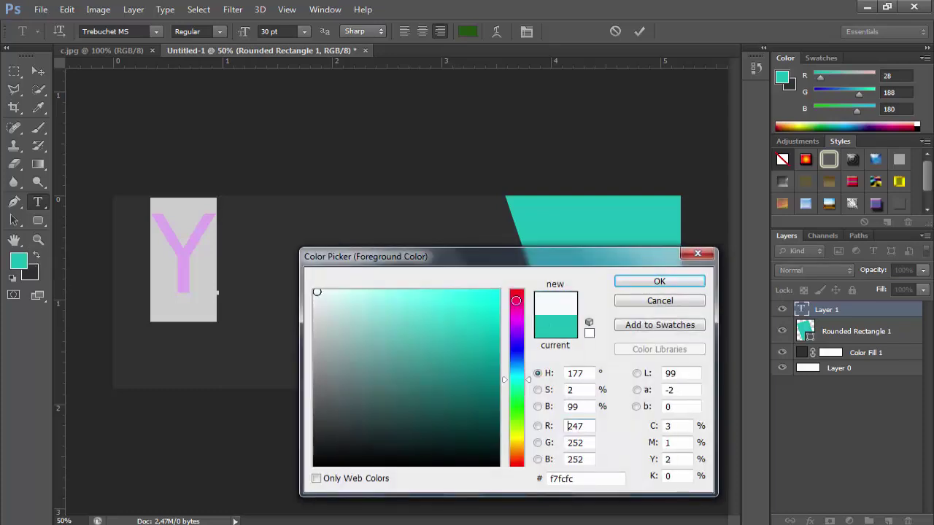
{"action": "left_click", "coordinate": [626, 283]}
{"action": "type", "text": "OU"}
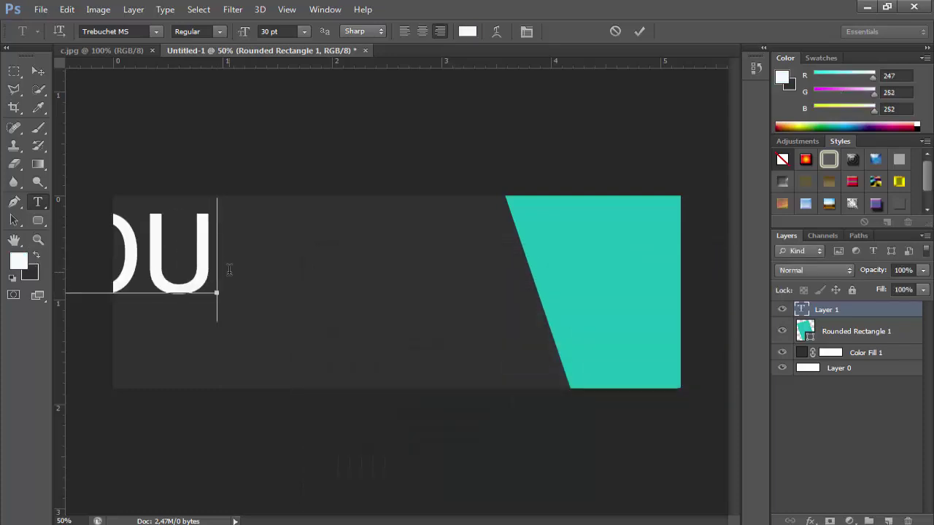
{"action": "key", "text": "BackSpace"}
{"action": "key", "text": "BackSpace"}
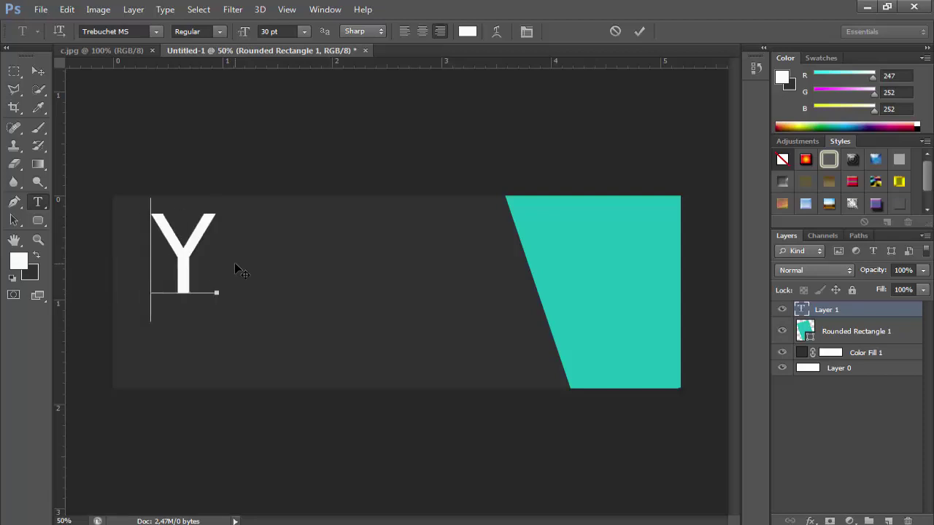
{"action": "type", "text": "OOR"}
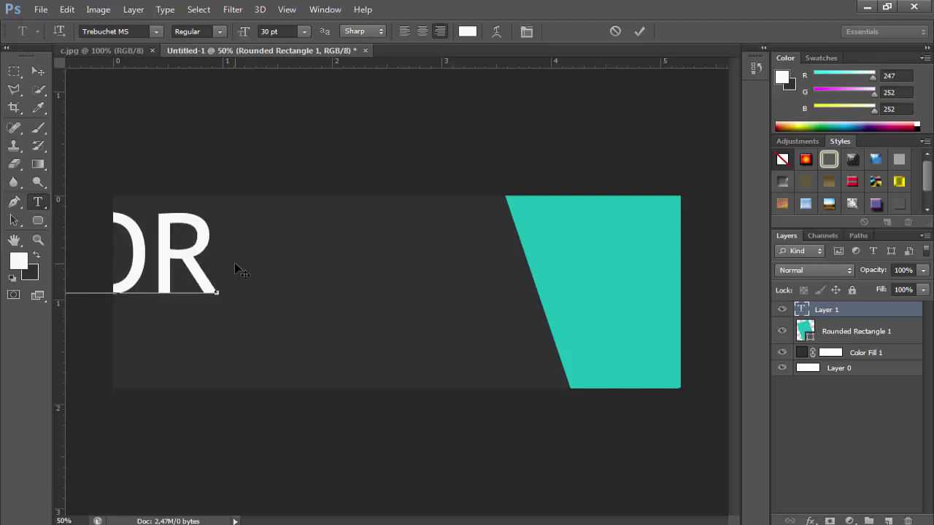
{"action": "type", "text": "W"}
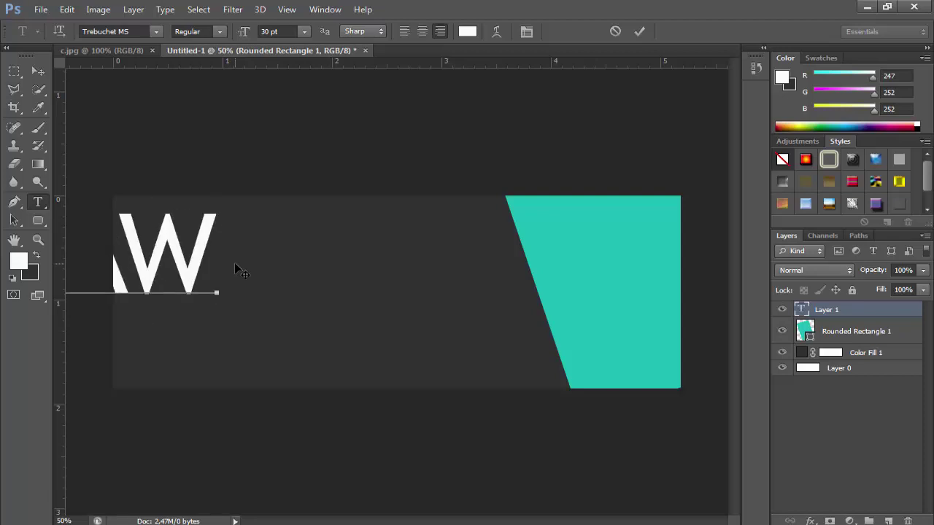
{"action": "type", "text": "ESOME"}
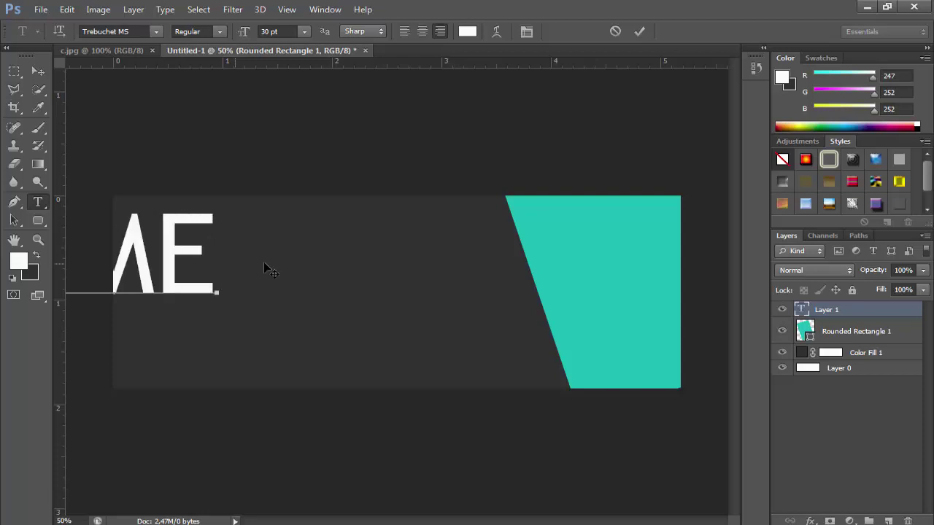
Move the headline and scale it down to about half size
{"action": "key", "text": "ctrl+a"}
{"action": "left_click", "coordinate": [67, 9]}
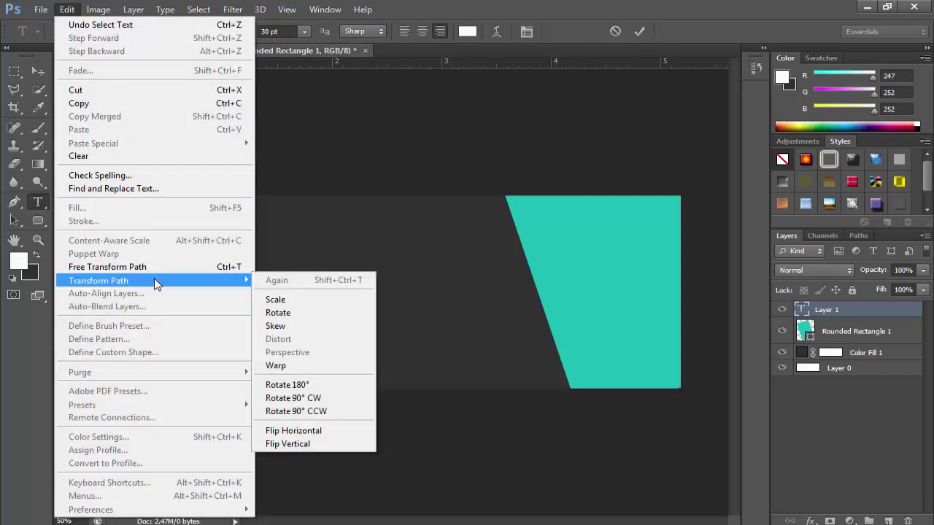
{"action": "left_click", "coordinate": [156, 254]}
{"action": "left_click_drag", "start_coordinate": [170, 268], "coordinate": [520, 282]}
{"action": "left_click_drag", "start_coordinate": [462, 323], "coordinate": [313, 243]}
{"action": "key", "text": "Return"}
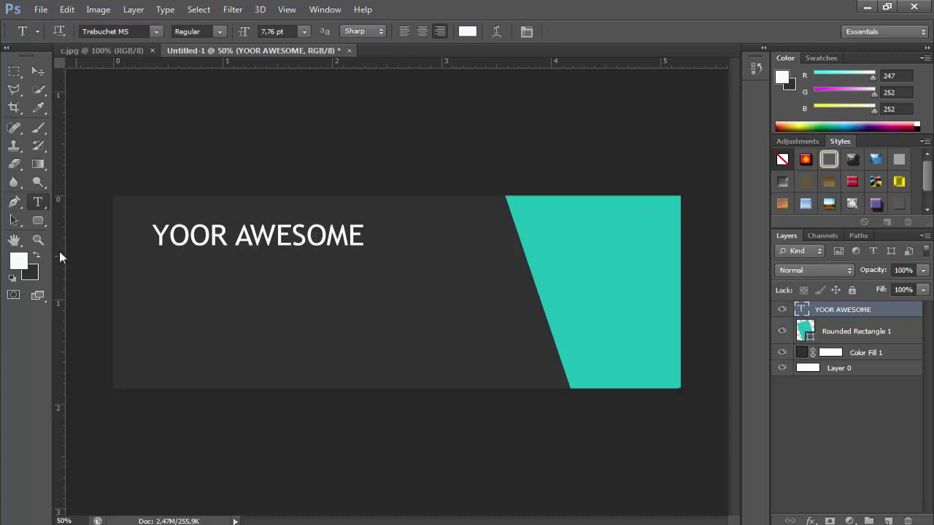
Zoom in on the card and shrink the headline a bit further
{"action": "key", "text": "z"}
{"action": "left_click", "coordinate": [416, 277]}
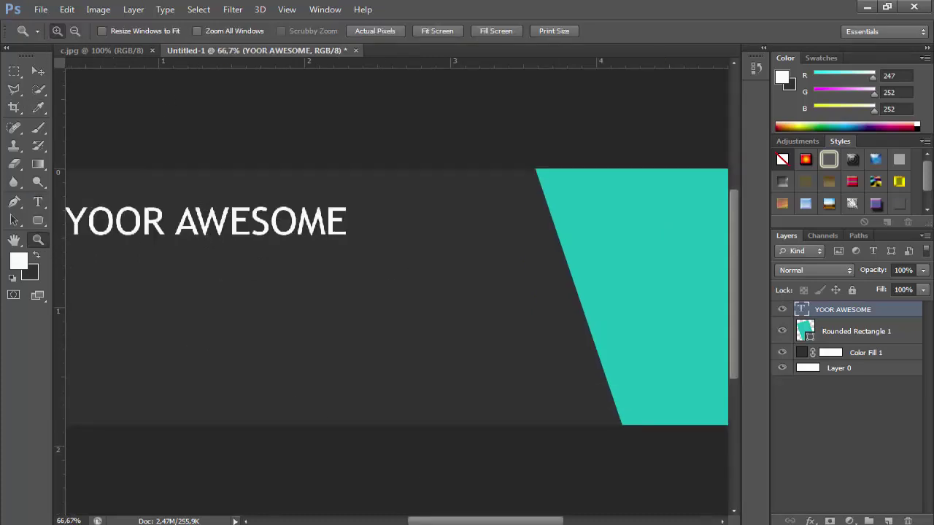
{"action": "left_click_drag", "start_coordinate": [504, 522], "coordinate": [467, 523]}
{"action": "left_click", "coordinate": [66, 8]}
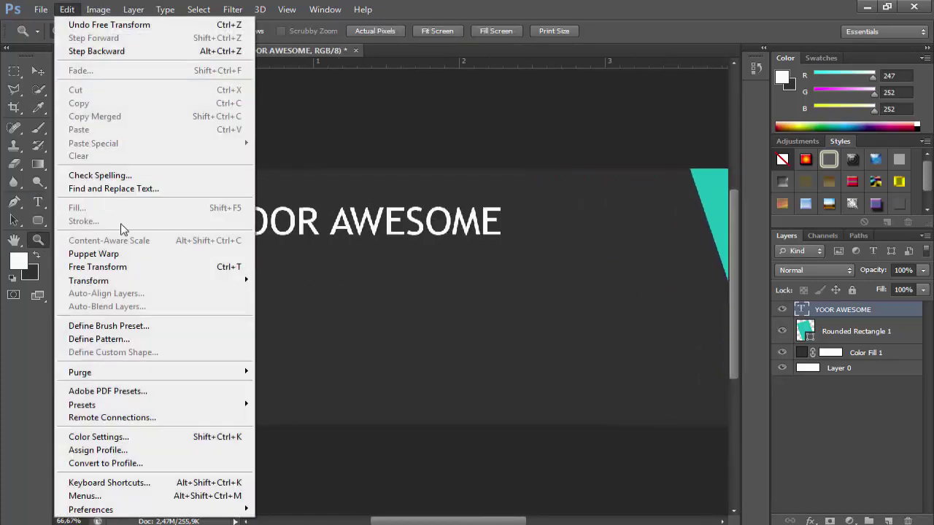
{"action": "left_click", "coordinate": [128, 267]}
{"action": "left_click_drag", "start_coordinate": [502, 245], "coordinate": [443, 231]}
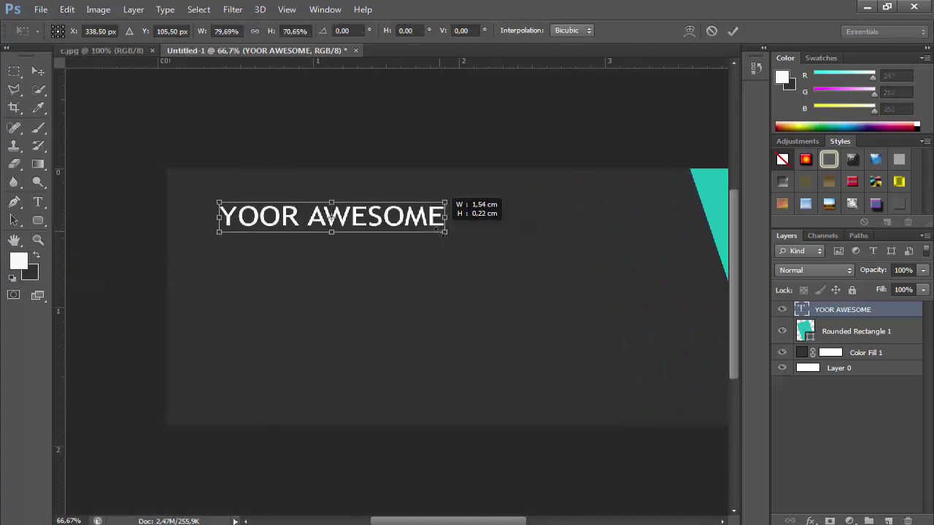
{"action": "key", "text": "Return"}
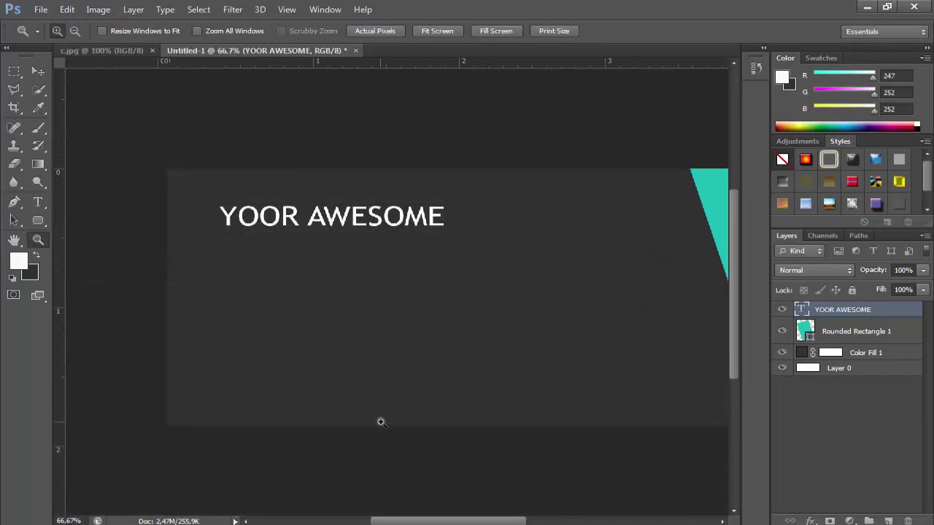
Start a new text line below the headline with a 9 pt font size
{"action": "left_click", "coordinate": [38, 202]}
{"action": "left_click", "coordinate": [216, 288]}
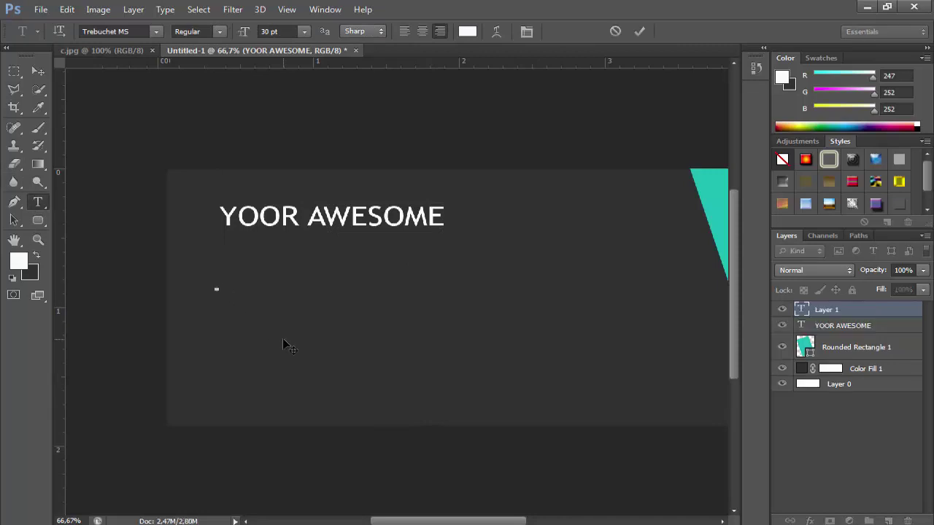
{"action": "left_click", "coordinate": [304, 31]}
{"action": "left_click", "coordinate": [298, 159]}
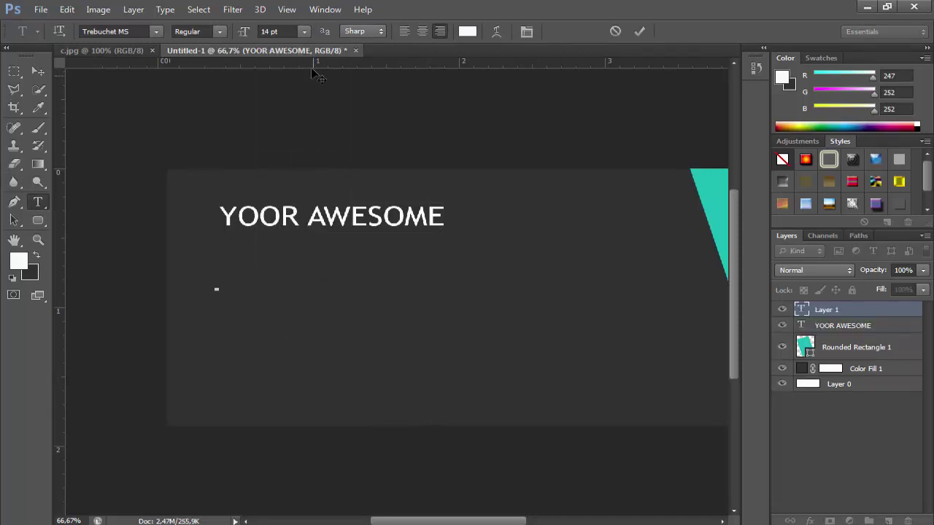
{"action": "left_click", "coordinate": [304, 32]}
{"action": "left_click", "coordinate": [300, 98]}
Type 'Business Solution' on the new line and select it
{"action": "type", "text": "BU"}
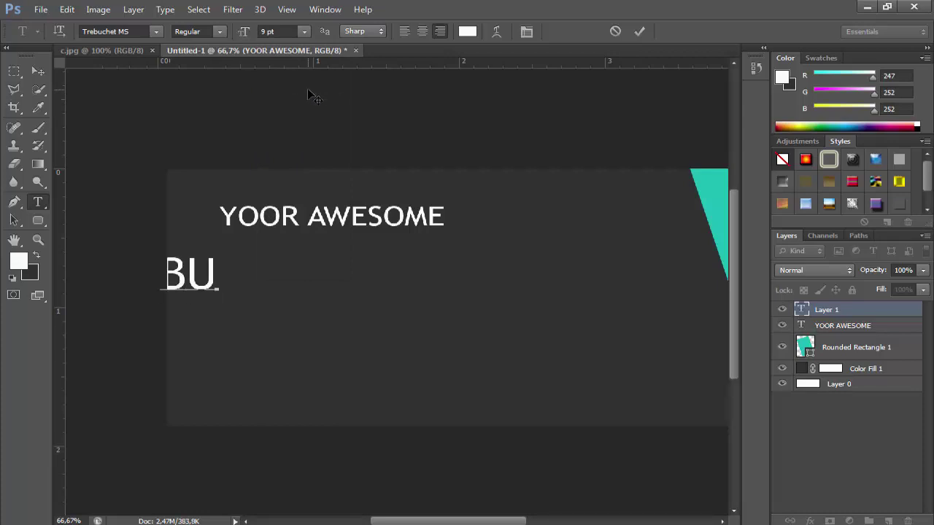
{"action": "key", "text": "BackSpace"}
{"action": "key", "text": "BackSpace"}
{"action": "type", "text": "bu"}
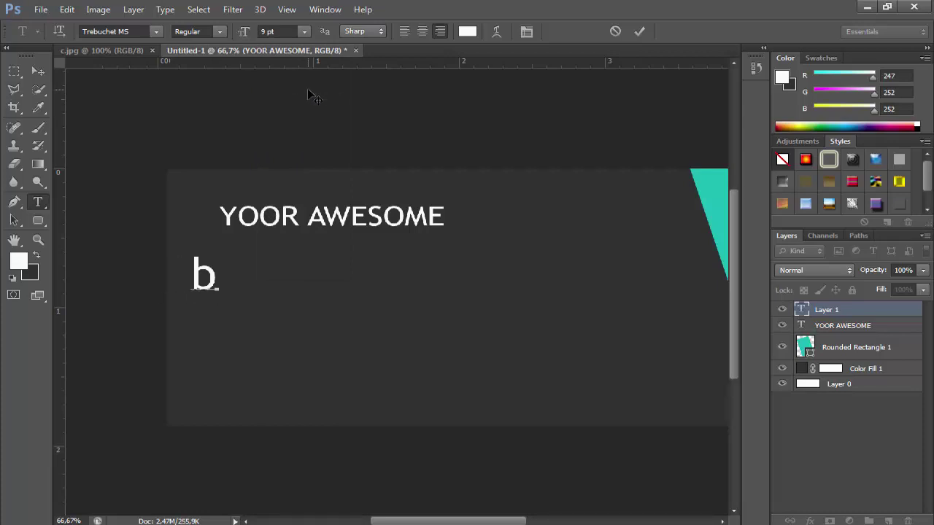
{"action": "key", "text": "BackSpace"}
{"action": "key", "text": "BackSpace"}
{"action": "type", "text": "Bu"}
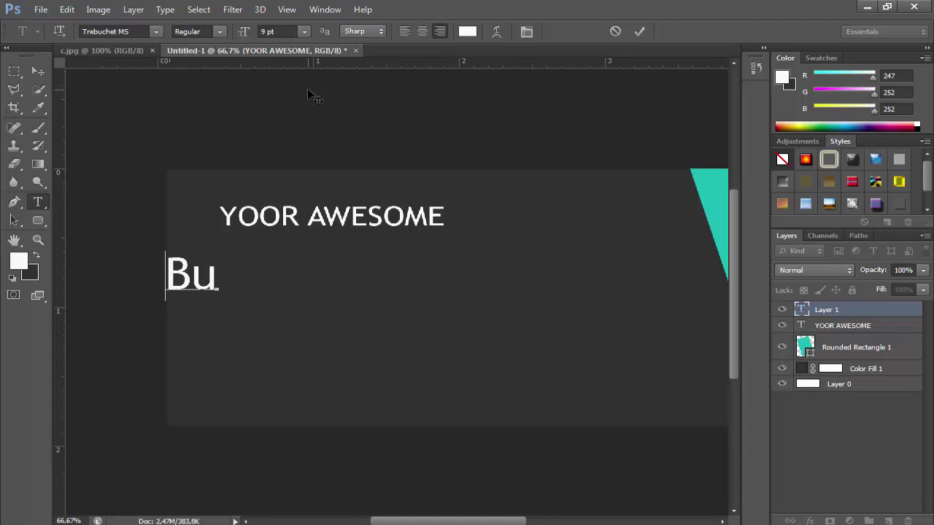
{"action": "type", "text": "s"}
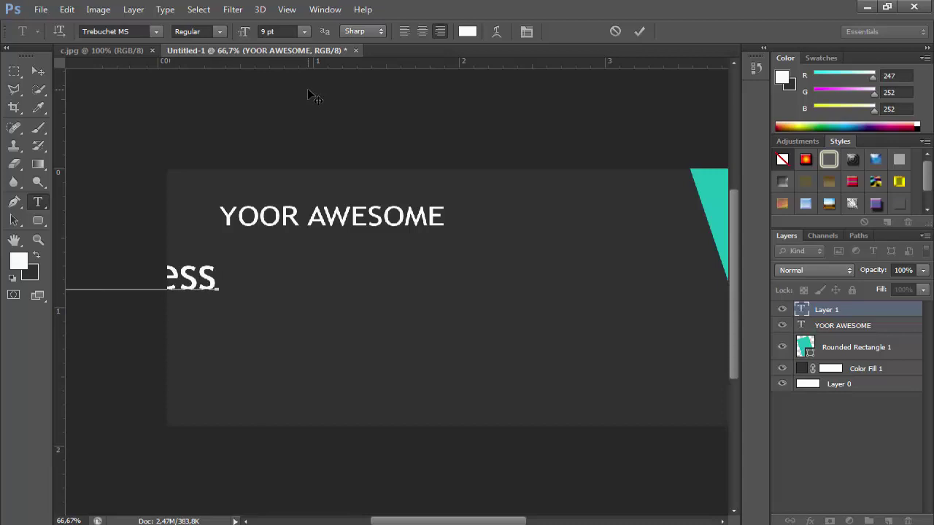
{"action": "type", "text": "iness Solution"}
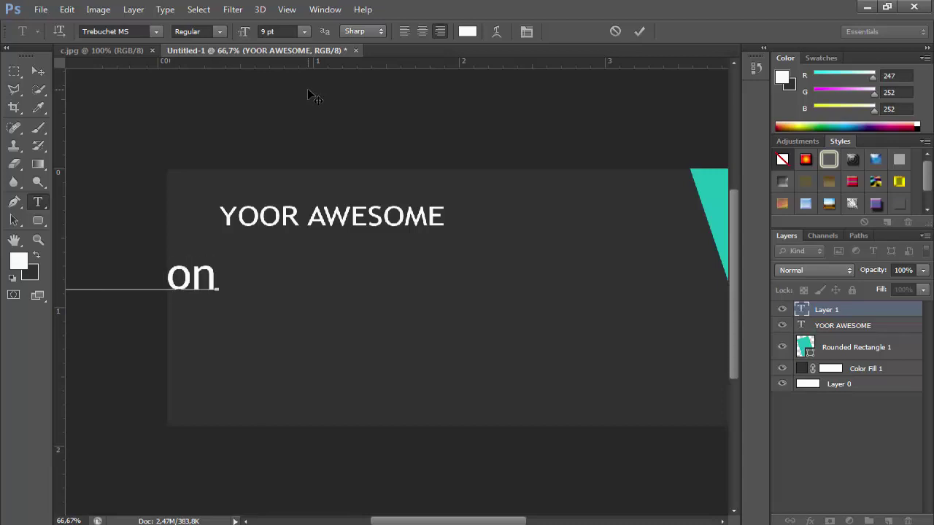
{"action": "key", "text": "ctrl+a"}
Shrink the Business Solution line and place it just under the headline
{"action": "left_click", "coordinate": [67, 9]}
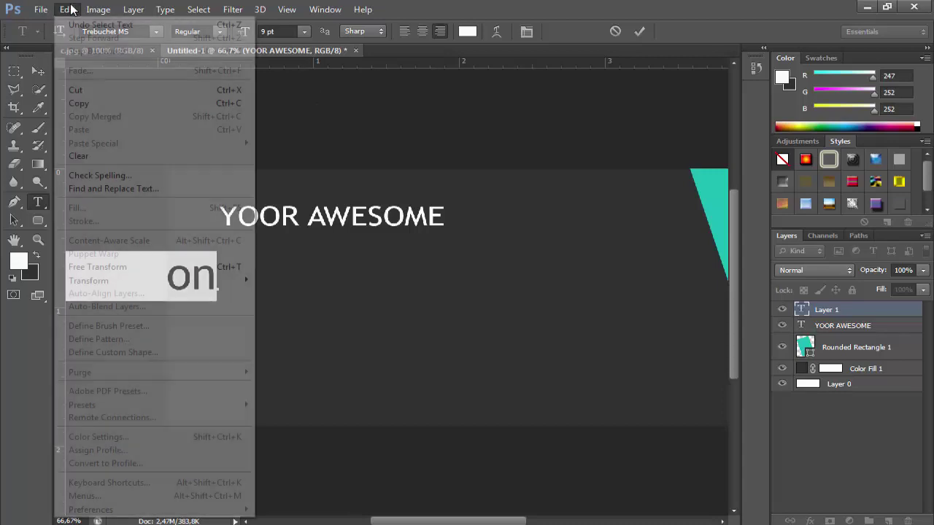
{"action": "left_click", "coordinate": [117, 267]}
{"action": "left_click_drag", "start_coordinate": [148, 275], "coordinate": [555, 332]}
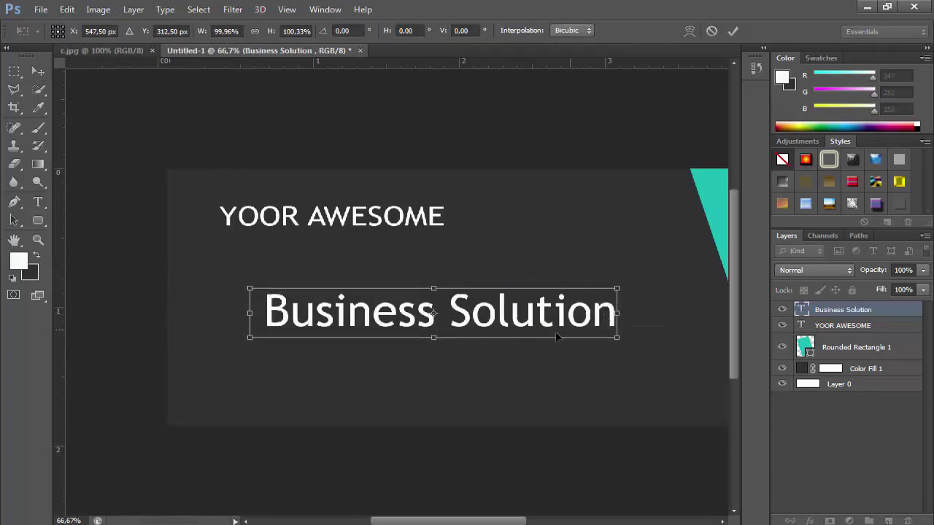
{"action": "left_click_drag", "start_coordinate": [617, 337], "coordinate": [467, 310]}
{"action": "left_click_drag", "start_coordinate": [442, 296], "coordinate": [398, 255]}
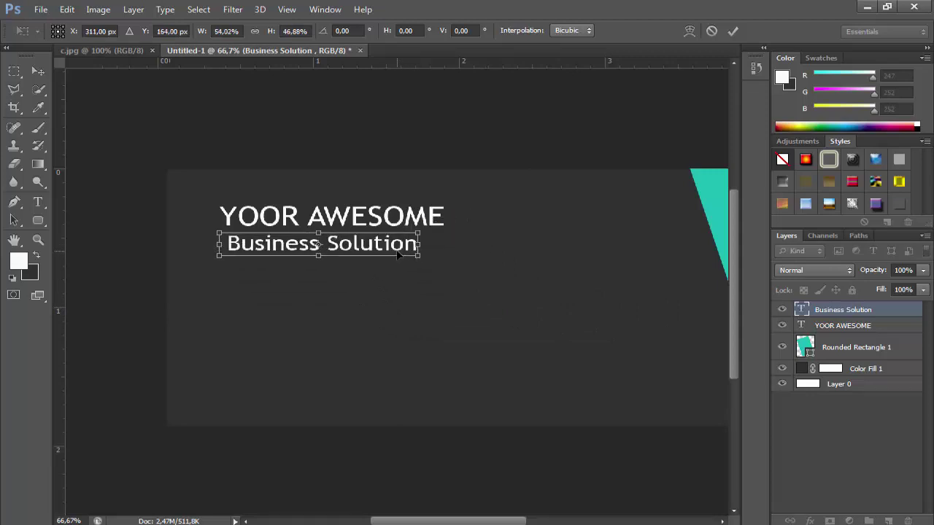
{"action": "key", "text": "Left"}
{"action": "key", "text": "Left"}
{"action": "key", "text": "Left"}
{"action": "key", "text": "Left"}
{"action": "key", "text": "Left"}
{"action": "key", "text": "Up"}
{"action": "key", "text": "Up"}
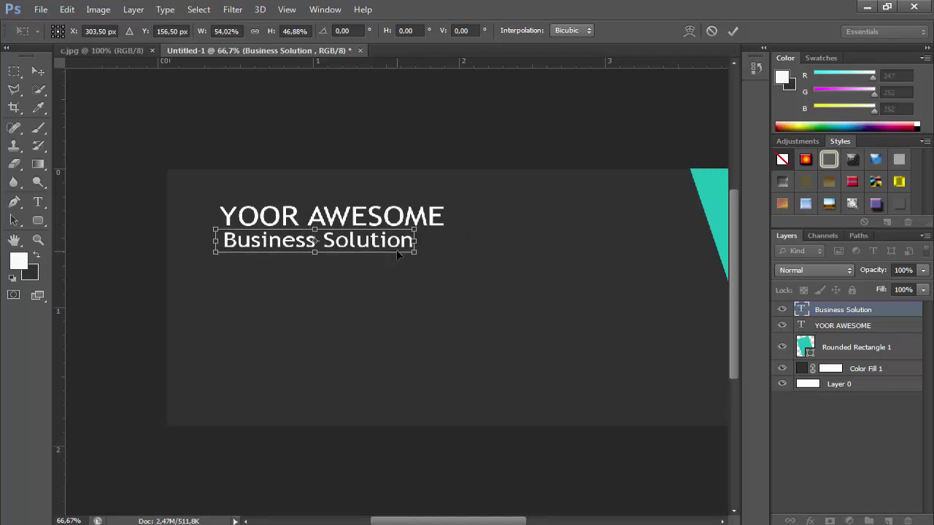
{"action": "key", "text": "Return"}
Colour the word Business teal
{"action": "key", "text": "t"}
{"action": "double_click", "coordinate": [301, 238]}
{"action": "left_click", "coordinate": [18, 261]}
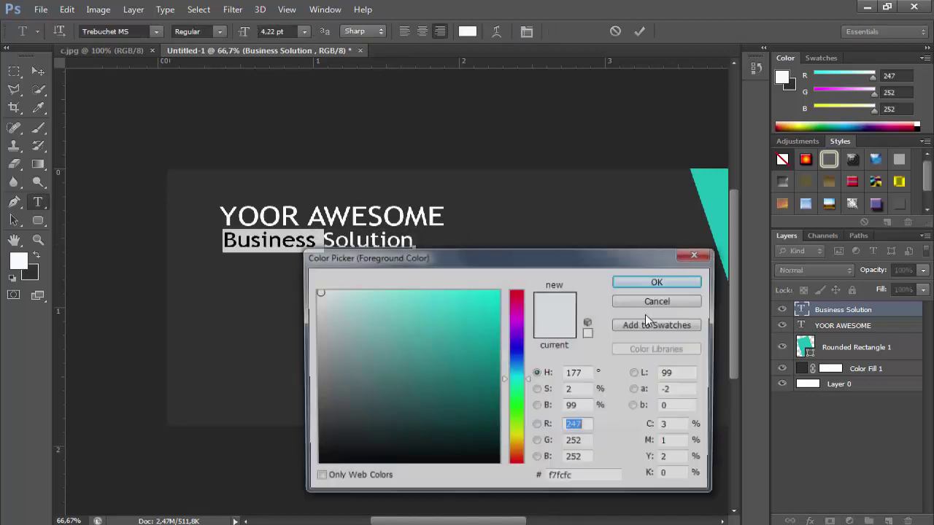
{"action": "left_click", "coordinate": [471, 334]}
{"action": "left_click", "coordinate": [659, 280]}
{"action": "left_click", "coordinate": [41, 72]}
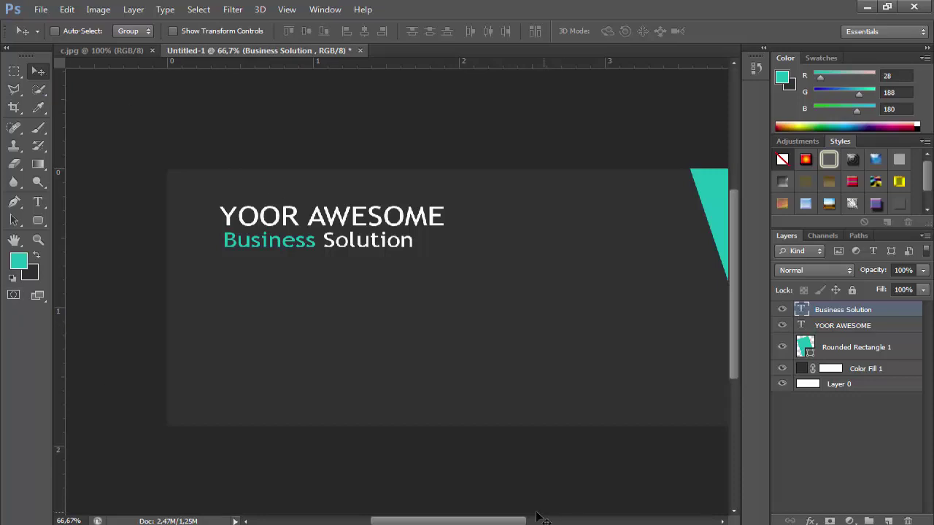
{"action": "scroll", "coordinate": [540, 516], "scroll_direction": "right", "scroll_amount": 3}
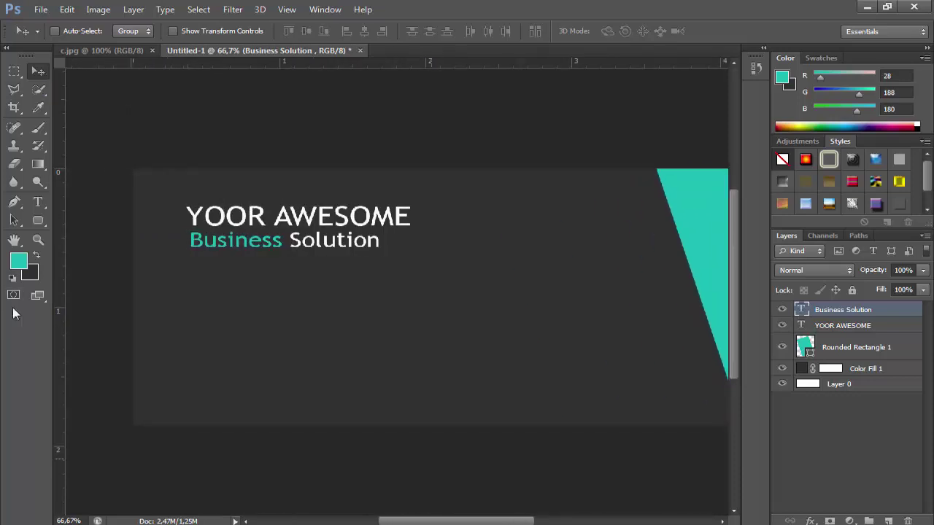
Add a white 6 pt line reading 'lorem ipsum dolor sit anet conetetuer'
{"action": "key", "text": "t"}
{"action": "left_click", "coordinate": [223, 336]}
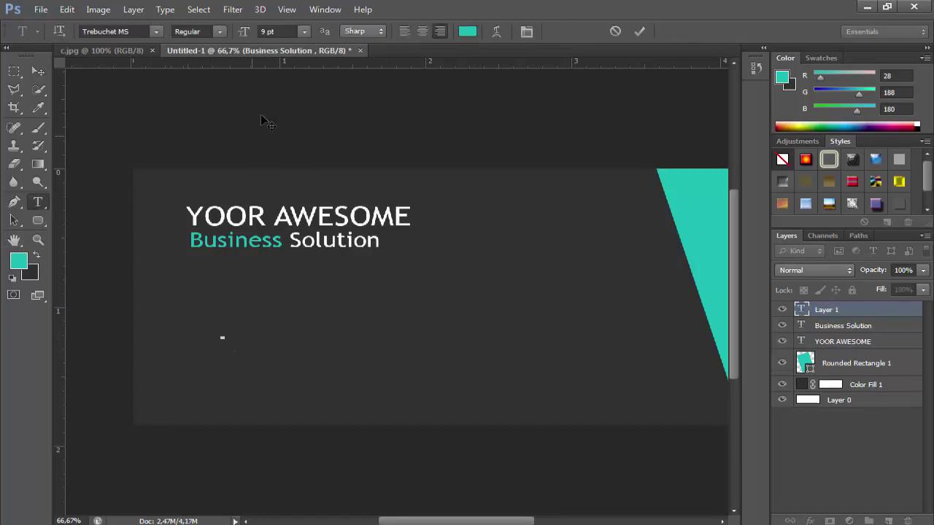
{"action": "left_click", "coordinate": [304, 34]}
{"action": "left_click", "coordinate": [301, 71]}
{"action": "type", "text": "lorem"}
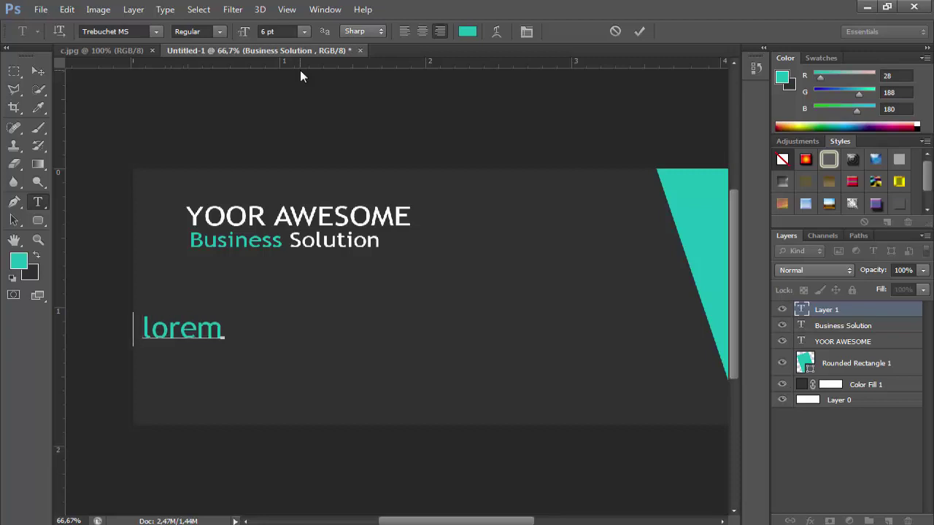
{"action": "type", "text": " ips"}
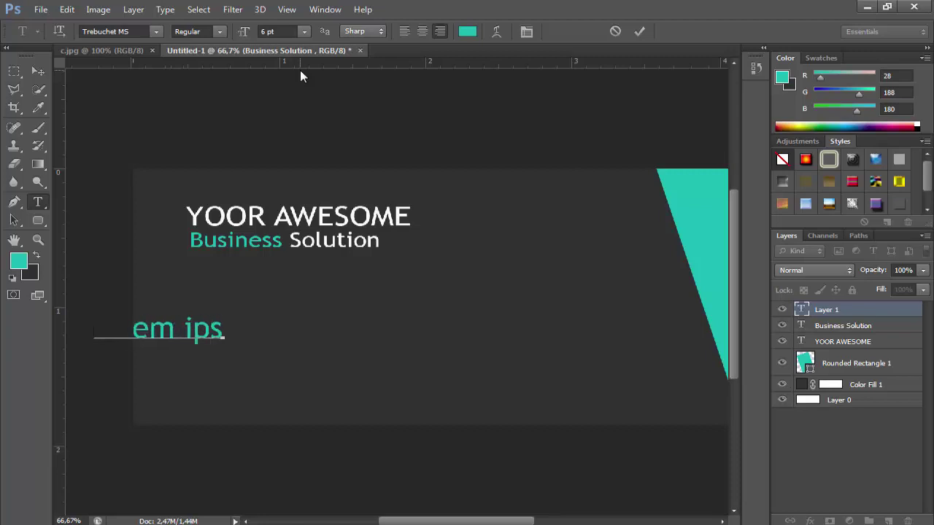
{"action": "type", "text": "um dolo"}
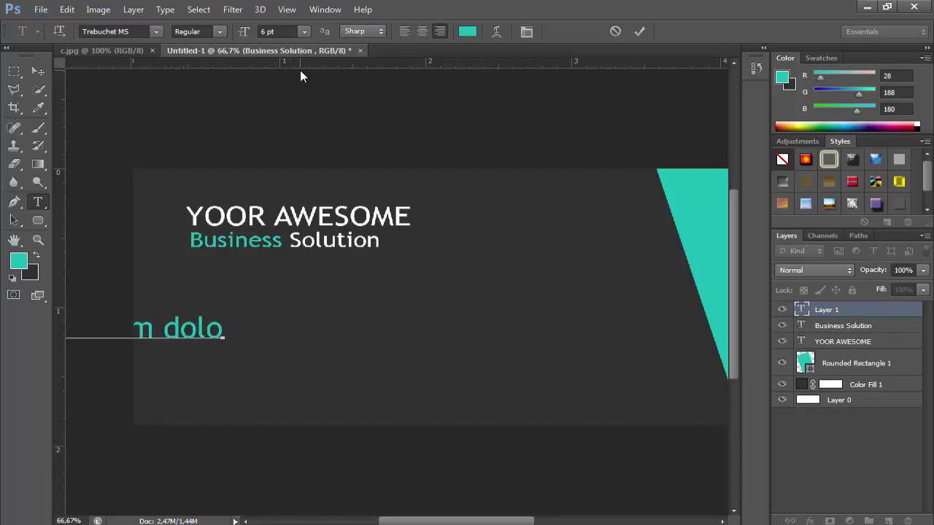
{"action": "type", "text": "r sit"}
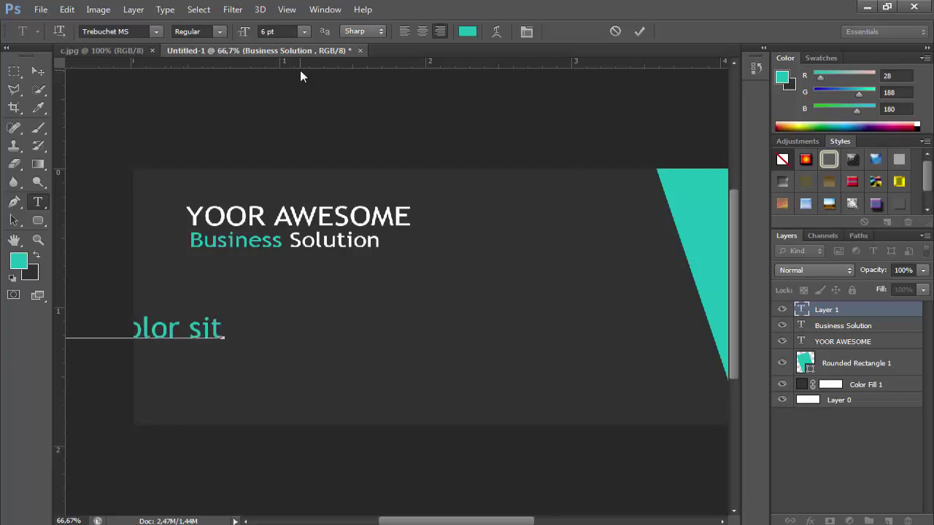
{"action": "type", "text": " anet"}
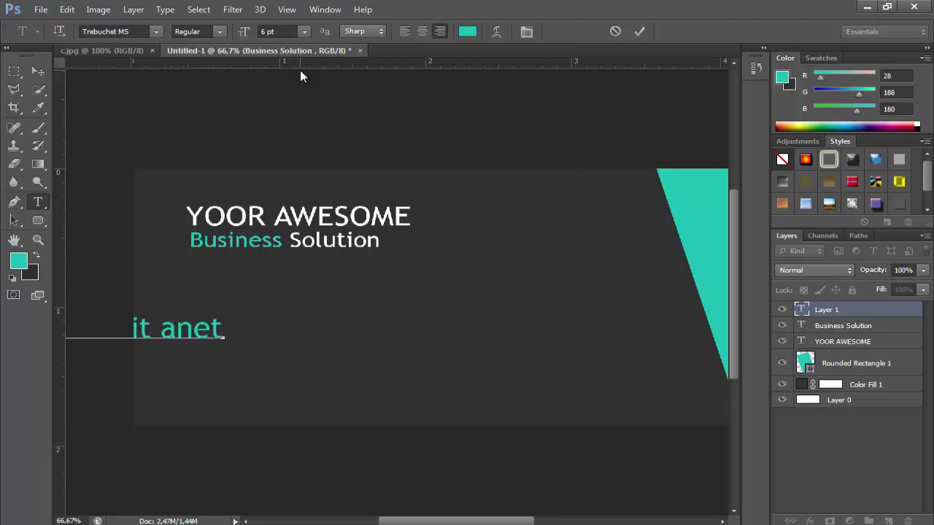
{"action": "type", "text": " co"}
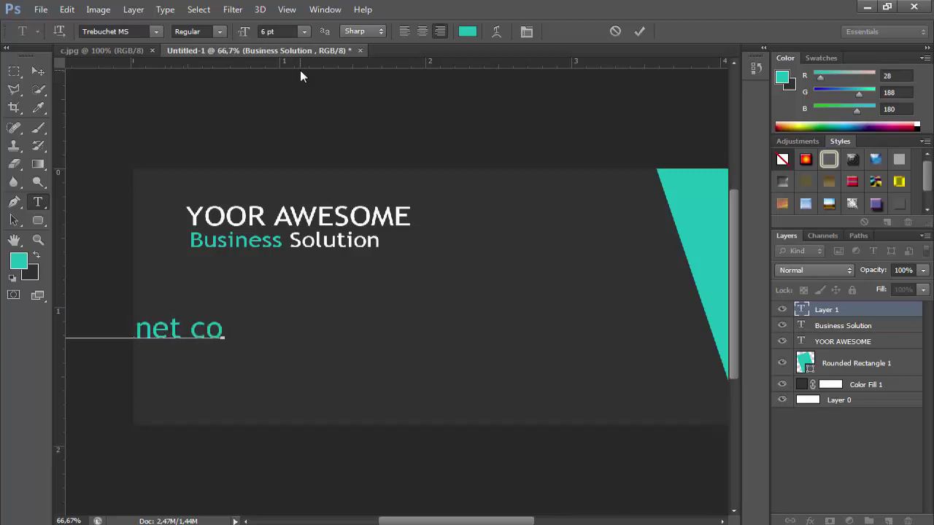
{"action": "type", "text": "ne"}
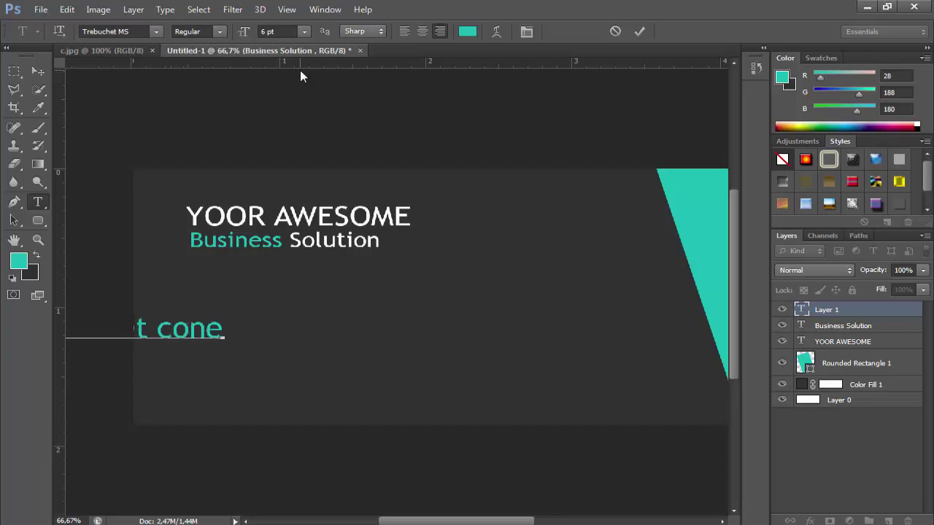
{"action": "type", "text": "te"}
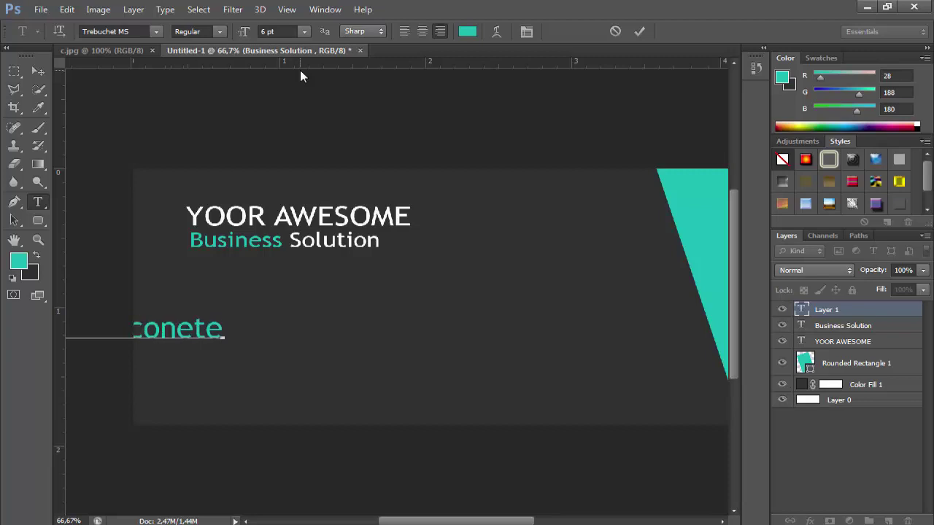
{"action": "type", "text": "tuer"}
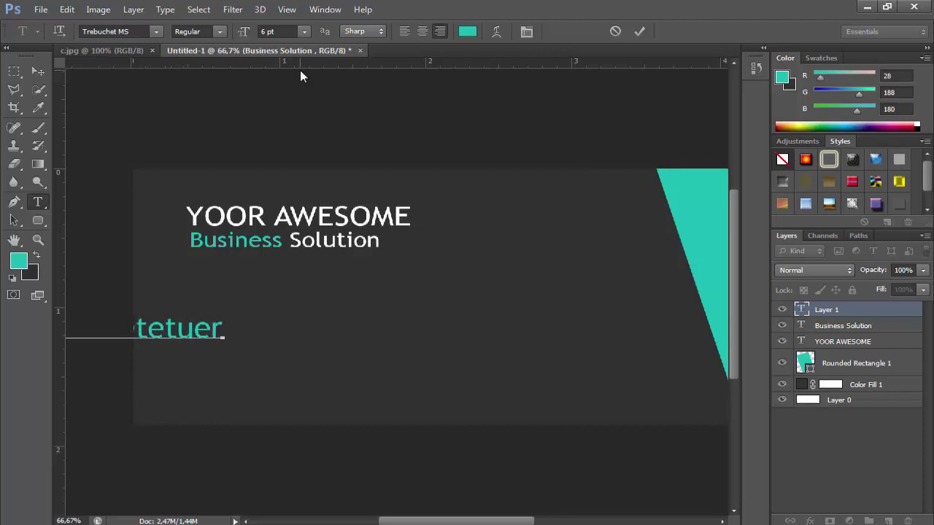
{"action": "key", "text": "ctrl+a"}
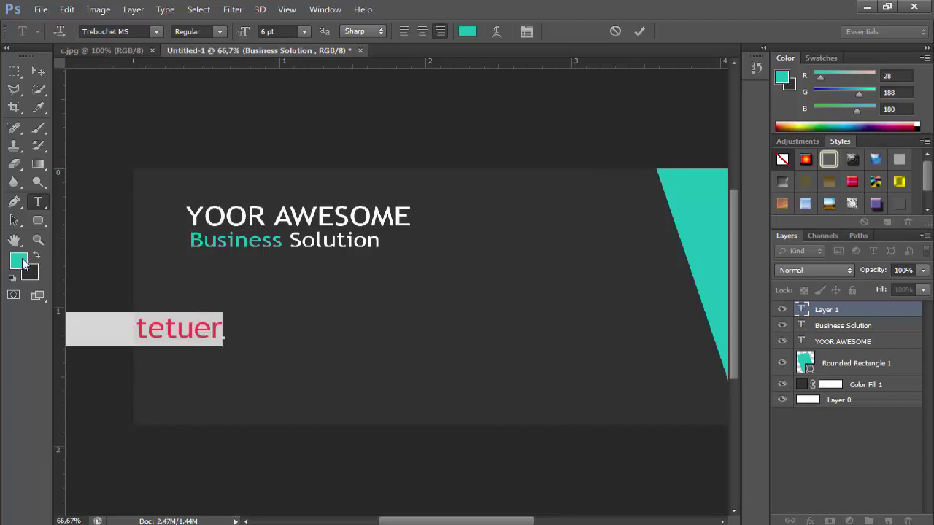
{"action": "left_click", "coordinate": [24, 264]}
{"action": "left_click", "coordinate": [314, 288]}
{"action": "left_click", "coordinate": [620, 279]}
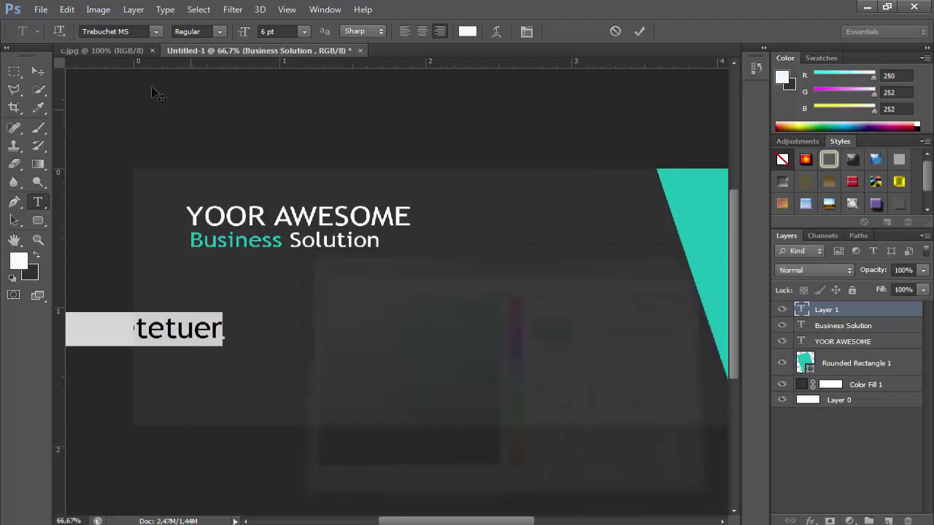
Move and shrink the lorem ipsum line to sit under the Business Solution subtitle
{"action": "left_click", "coordinate": [66, 9]}
{"action": "left_click", "coordinate": [117, 265]}
{"action": "left_click_drag", "start_coordinate": [232, 323], "coordinate": [755, 300]}
{"action": "left_click_drag", "start_coordinate": [547, 521], "coordinate": [526, 521]}
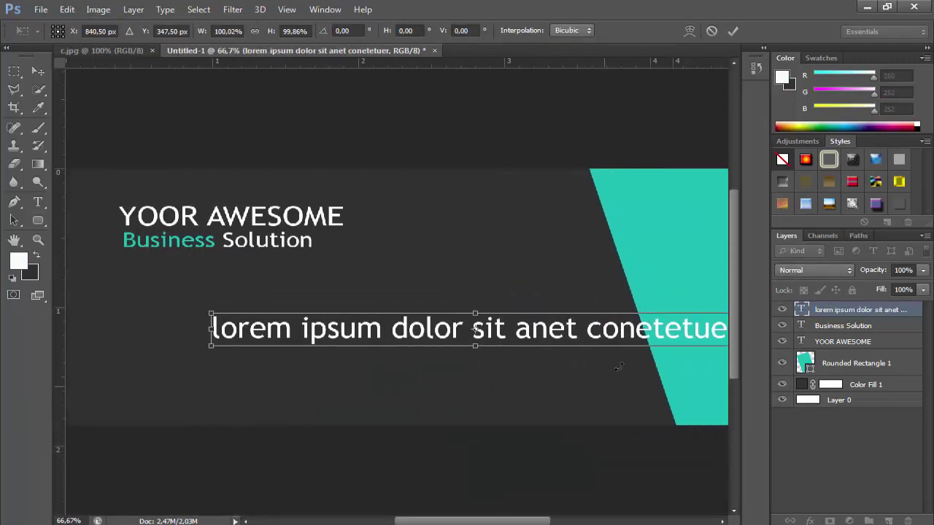
{"action": "left_click_drag", "start_coordinate": [622, 334], "coordinate": [489, 358]}
{"action": "left_click_drag", "start_coordinate": [606, 368], "coordinate": [407, 282]}
{"action": "key", "text": "Return"}
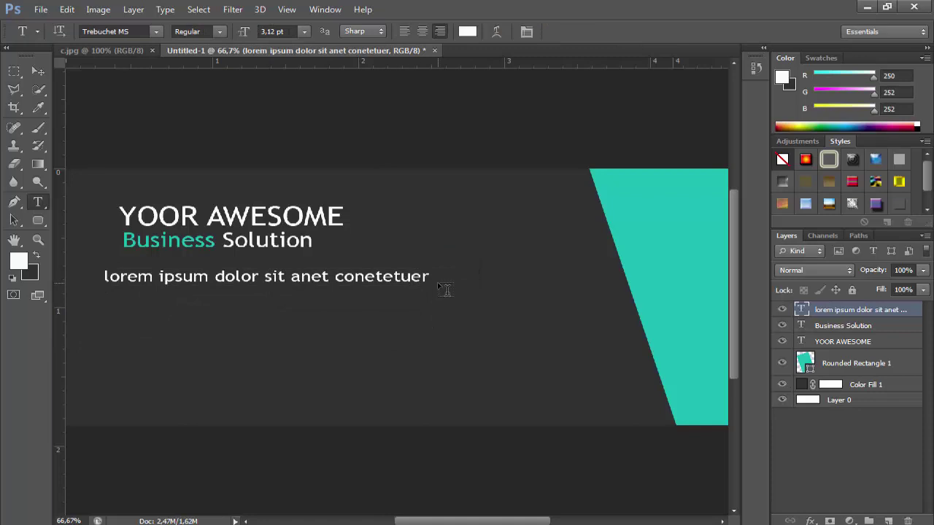
{"action": "left_click", "coordinate": [38, 71]}
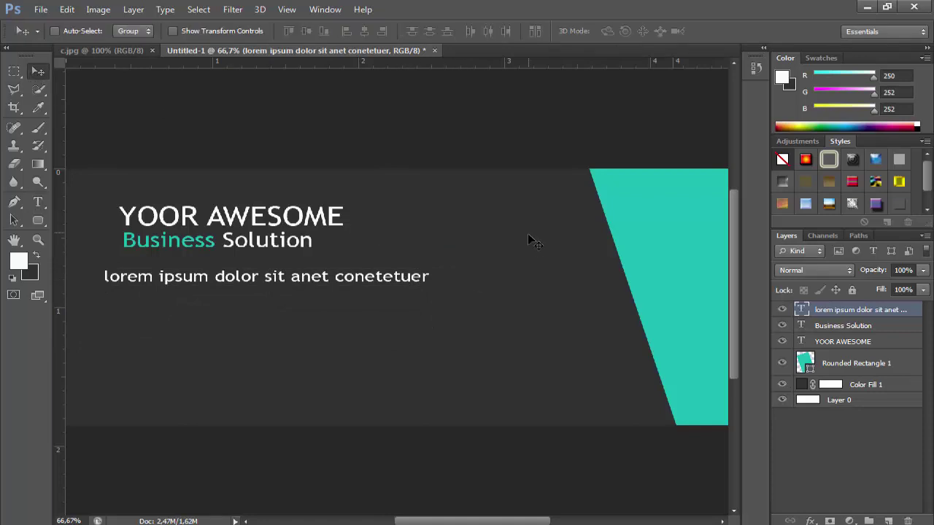
Resize the lorem ipsum line slightly and place a duplicate of it just below
{"action": "scroll", "coordinate": [525, 368], "scroll_direction": "left", "scroll_amount": 3}
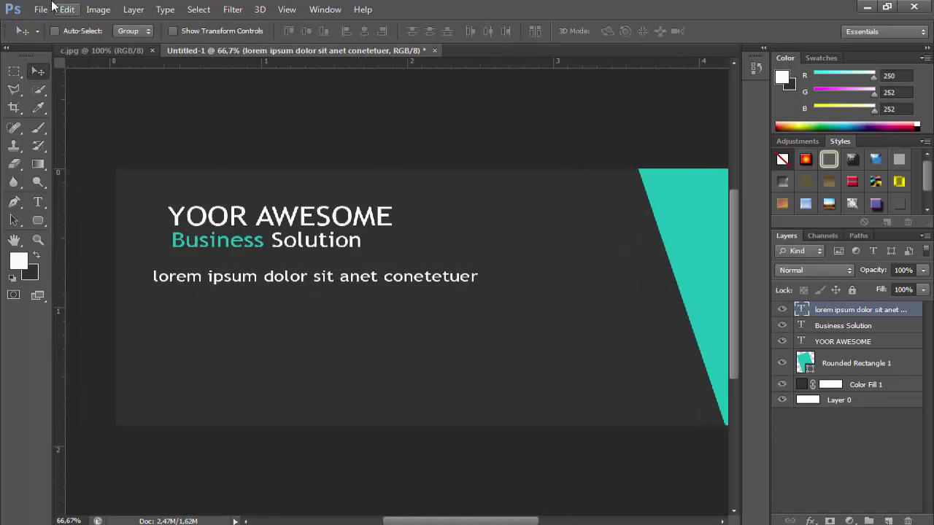
{"action": "left_click", "coordinate": [66, 9]}
{"action": "left_click", "coordinate": [98, 267]}
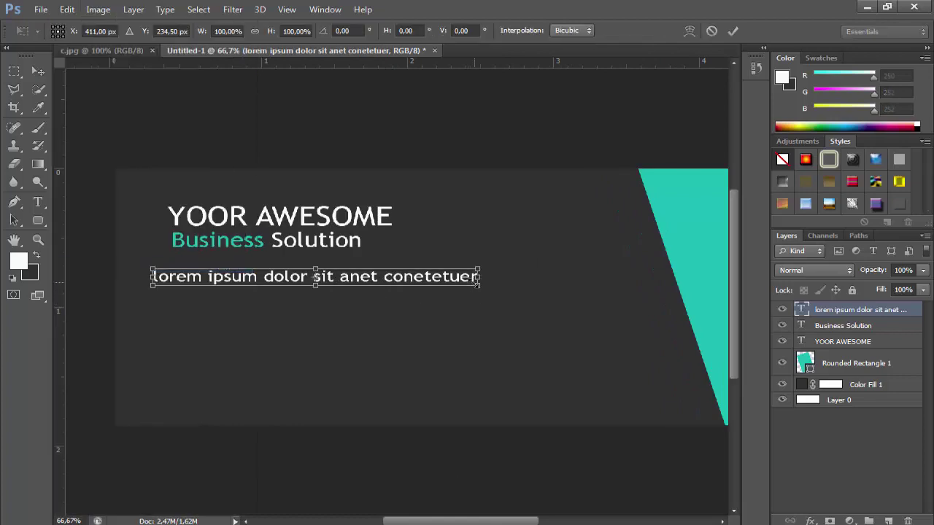
{"action": "left_click_drag", "start_coordinate": [478, 284], "coordinate": [470, 290]}
{"action": "right_click", "coordinate": [848, 312]}
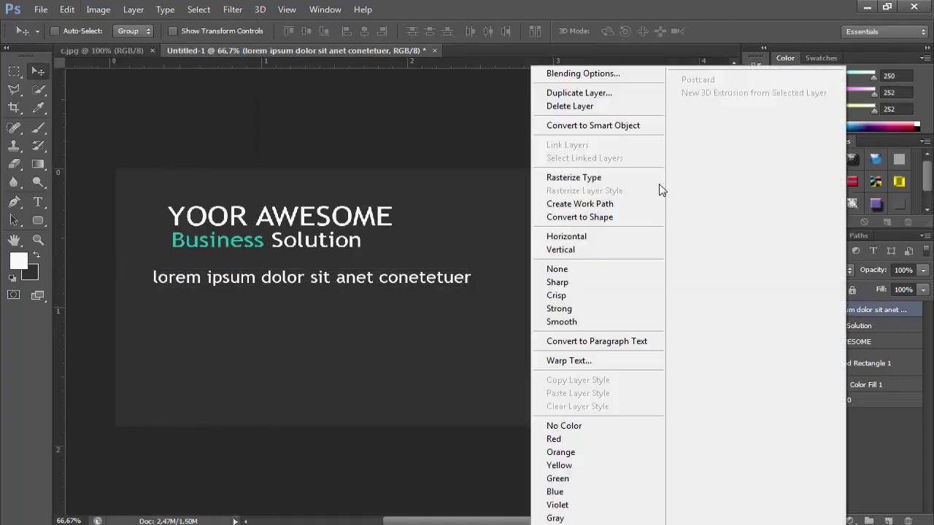
{"action": "left_click", "coordinate": [584, 93]}
{"action": "left_click", "coordinate": [586, 165]}
{"action": "left_click_drag", "start_coordinate": [469, 253], "coordinate": [470, 278]}
Retype the copy as 'adipicing elit aenean commado ligua' and left-align it with the first line
{"action": "left_click", "coordinate": [41, 203]}
{"action": "triple_click", "coordinate": [203, 306]}
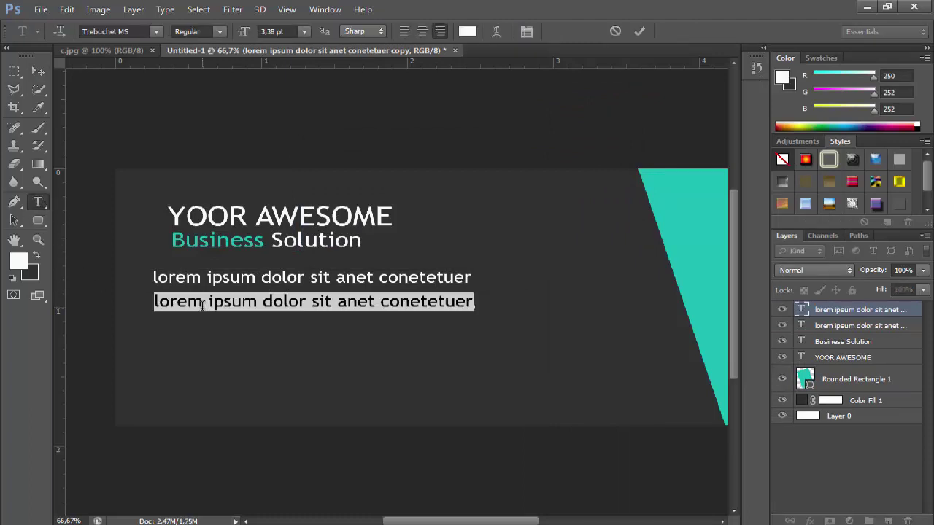
{"action": "type", "text": "ad"}
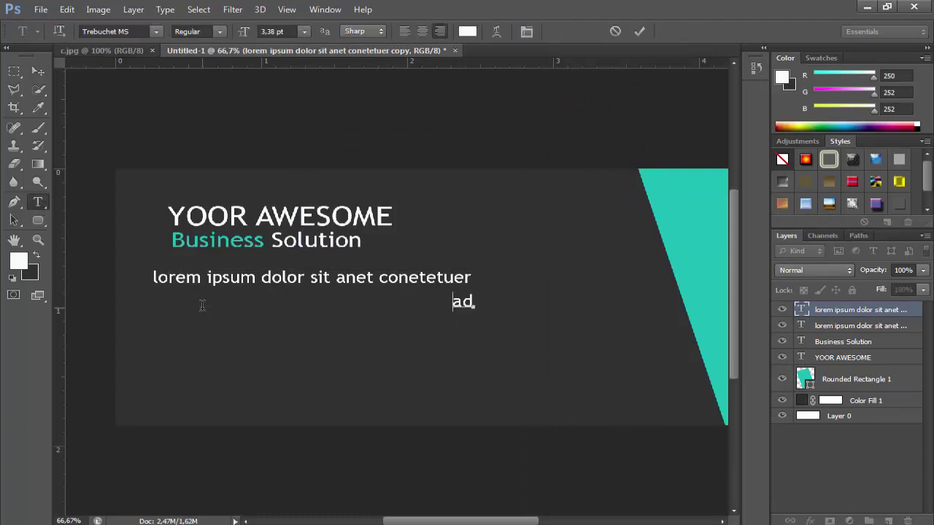
{"action": "type", "text": "ipicing"}
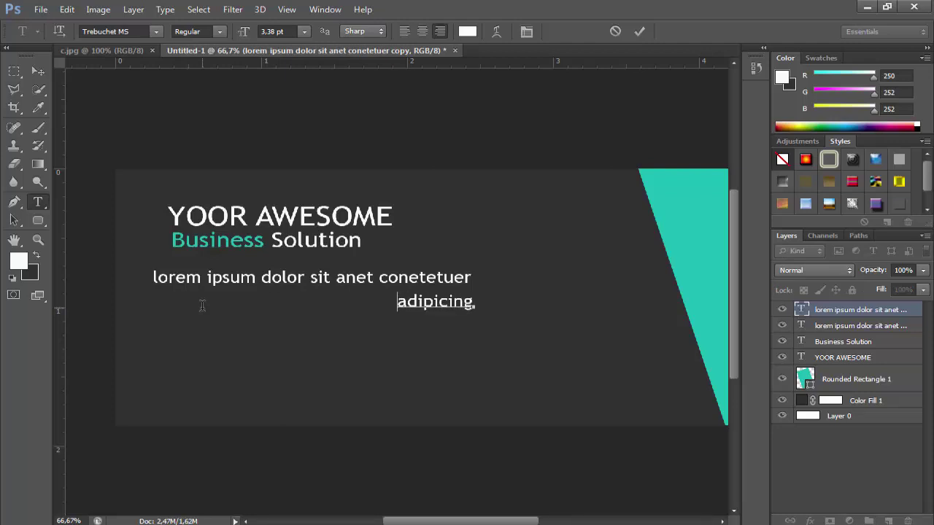
{"action": "type", "text": " elit"}
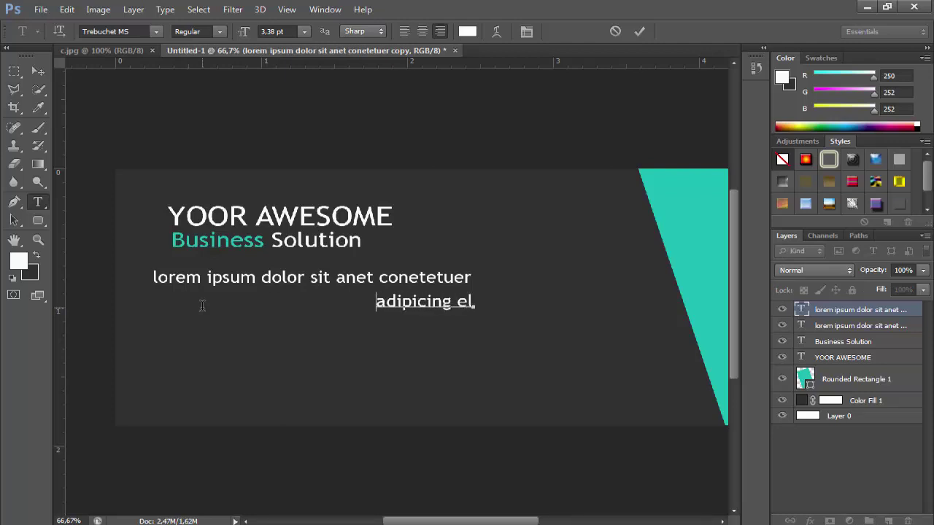
{"action": "type", "text": " a"}
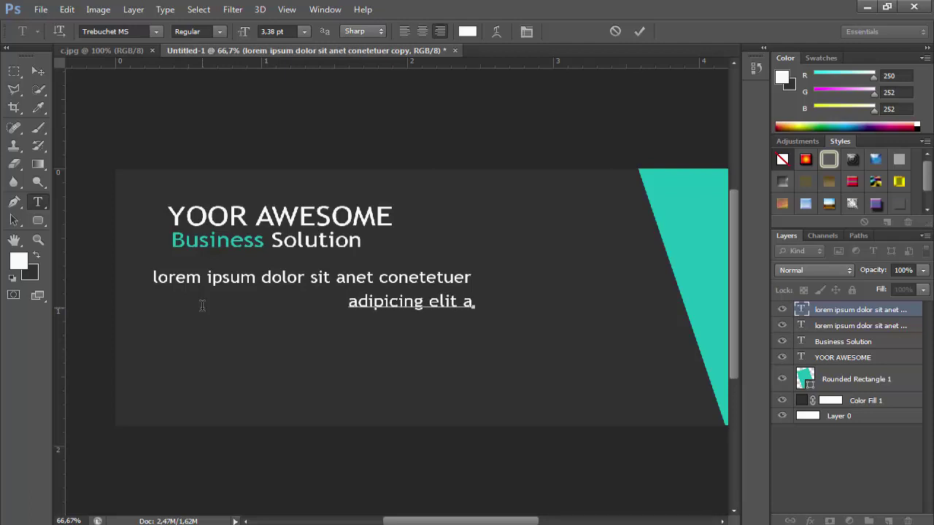
{"action": "type", "text": "ene"}
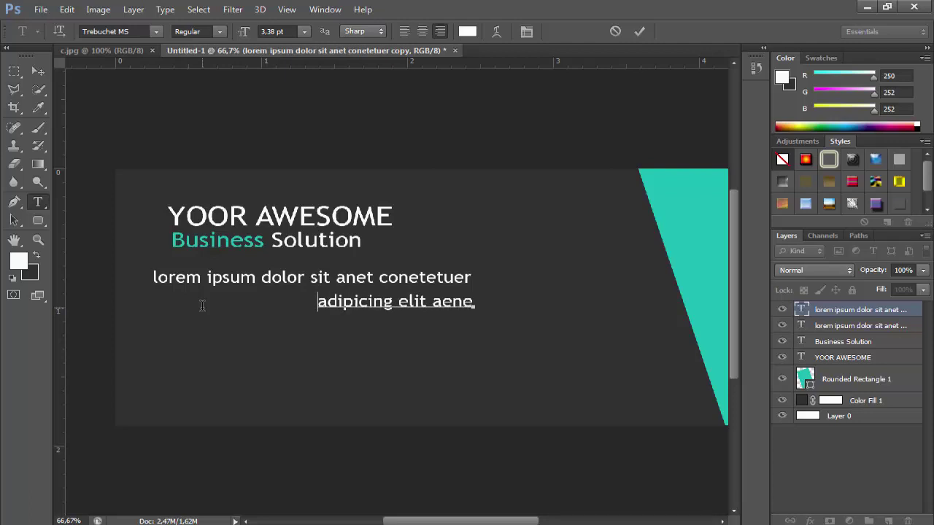
{"action": "type", "text": "an"}
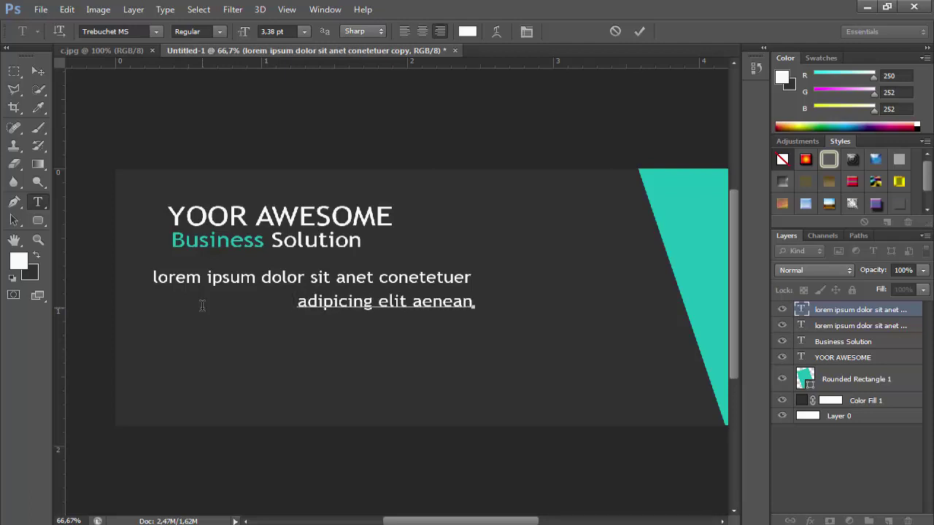
{"action": "type", "text": " comm"}
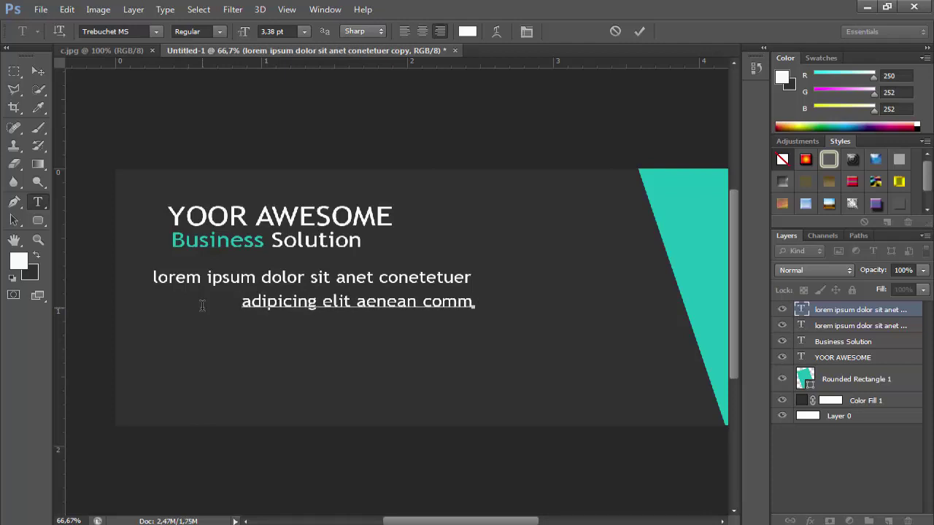
{"action": "type", "text": "ado"}
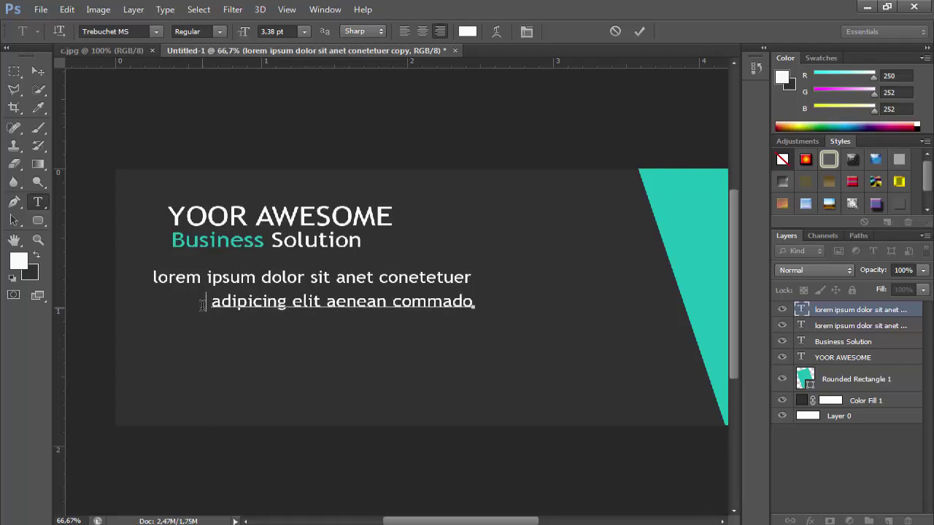
{"action": "type", "text": " ligua"}
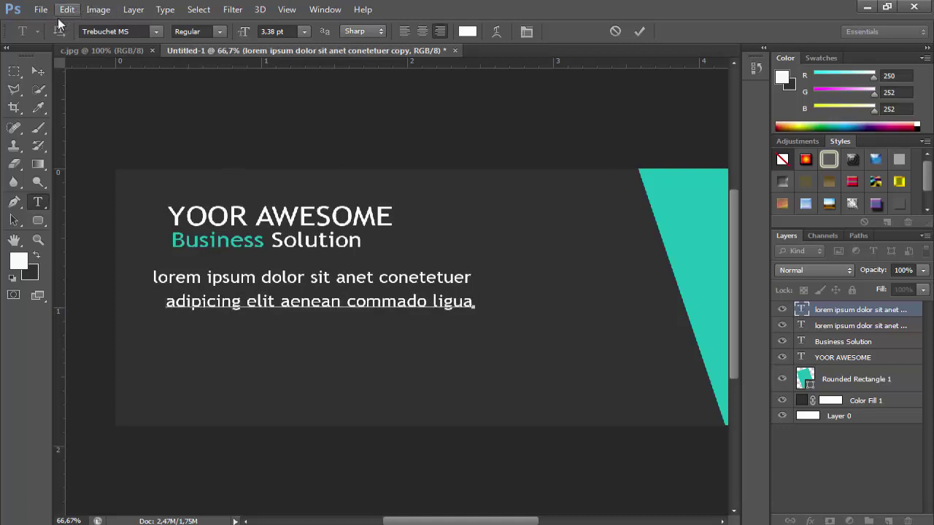
{"action": "left_click", "coordinate": [38, 71]}
{"action": "left_click_drag", "start_coordinate": [370, 311], "coordinate": [364, 312]}
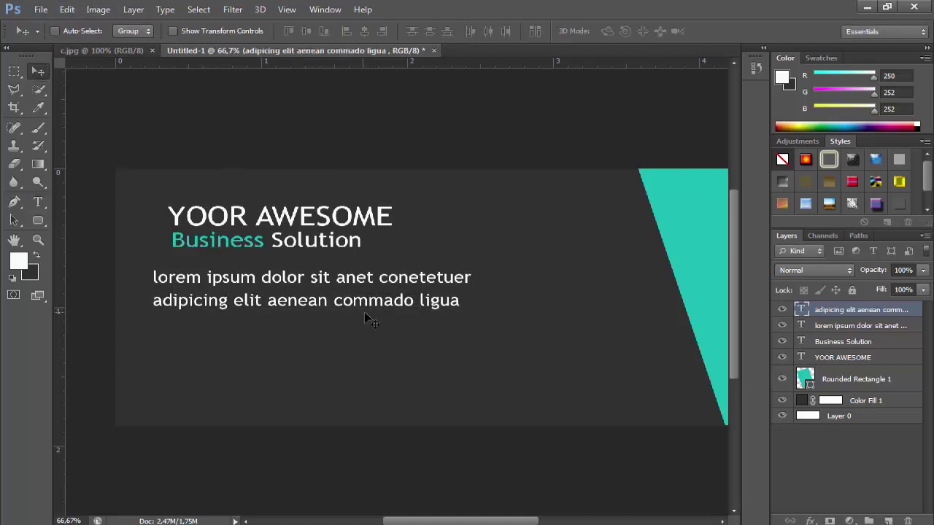
Duplicate the second body line and nudge the copy down into a third line
{"action": "key", "text": "Up"}
{"action": "key", "text": "Up"}
{"action": "key", "text": "Up"}
{"action": "key", "text": "Up"}
{"action": "key", "text": "Up"}
{"action": "key", "text": "Up"}
{"action": "key", "text": "Up"}
{"action": "key", "text": "Up"}
{"action": "key", "text": "Up"}
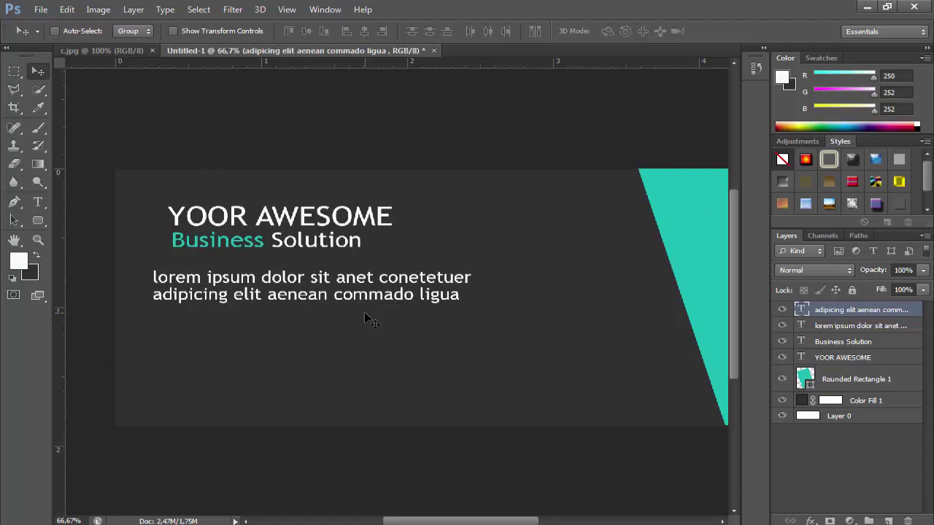
{"action": "right_click", "coordinate": [870, 312]}
{"action": "left_click", "coordinate": [595, 93]}
{"action": "left_click", "coordinate": [586, 164]}
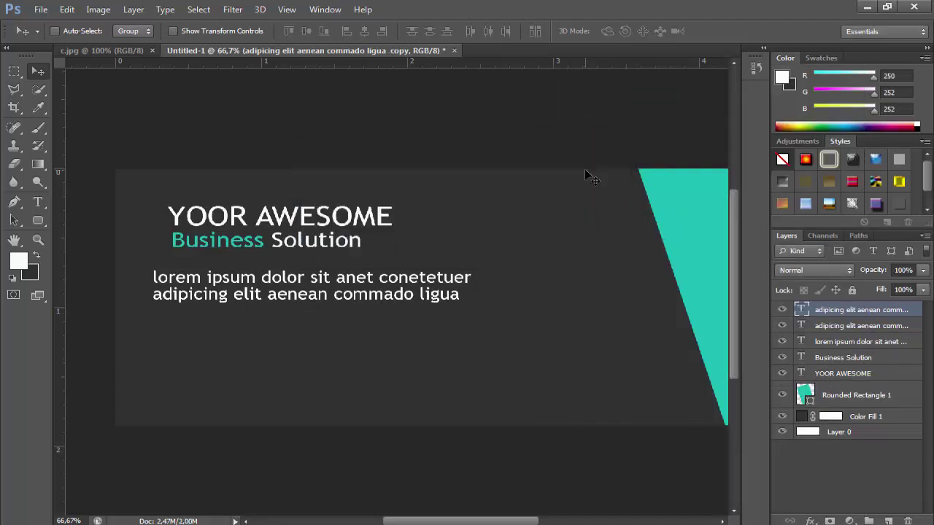
{"action": "key", "text": "shift+Down"}
{"action": "key", "text": "shift+Down"}
{"action": "key", "text": "shift+Down"}
{"action": "key", "text": "shift+Down"}
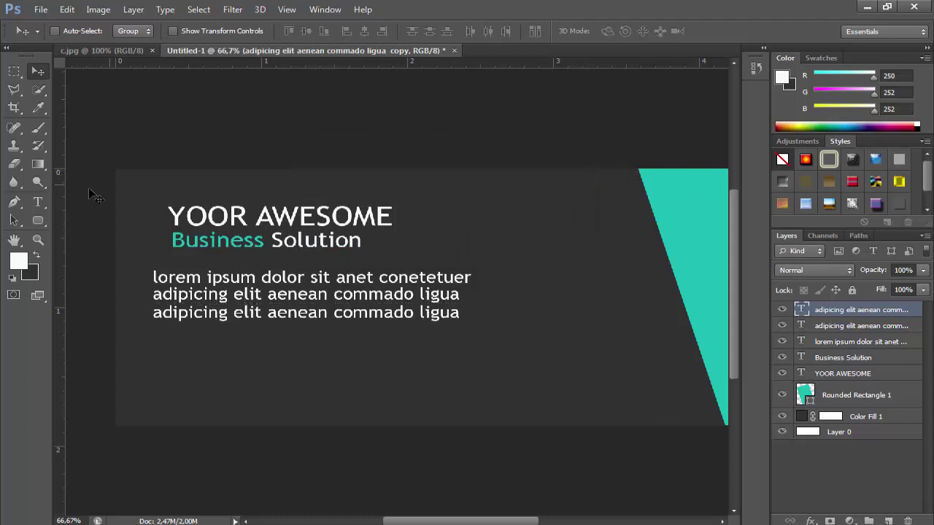
Retype the third line as 'eget dolor' and left-align it beneath line two
{"action": "key", "text": "t"}
{"action": "triple_click", "coordinate": [210, 312]}
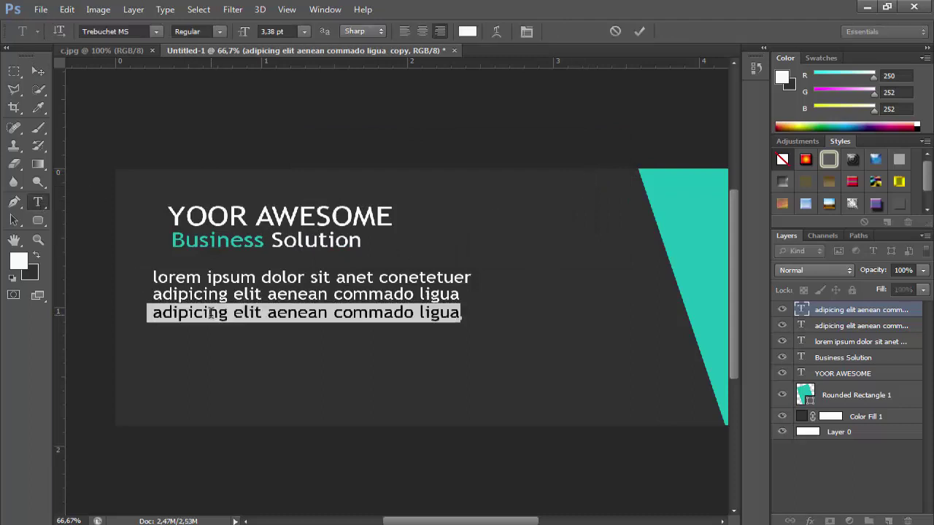
{"action": "type", "text": "eget"}
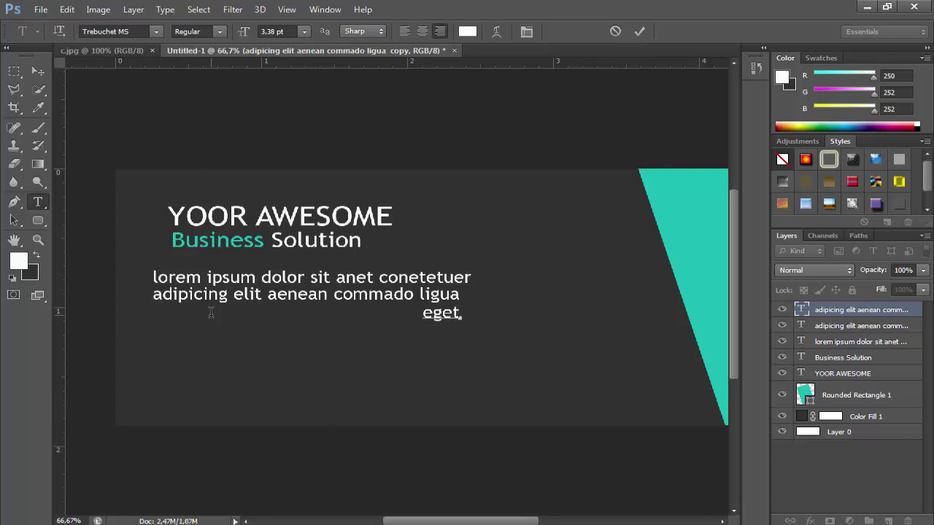
{"action": "type", "text": " dolor"}
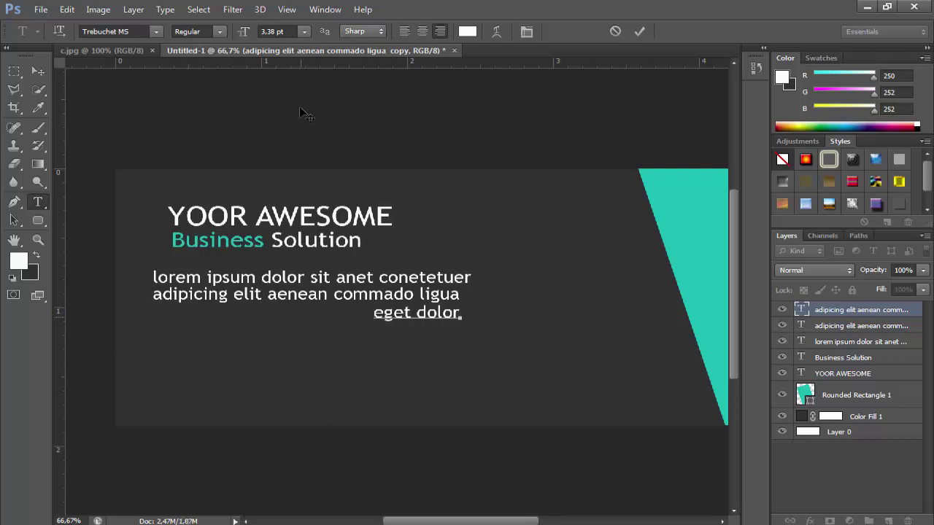
{"action": "left_click_drag", "start_coordinate": [463, 313], "coordinate": [238, 315]}
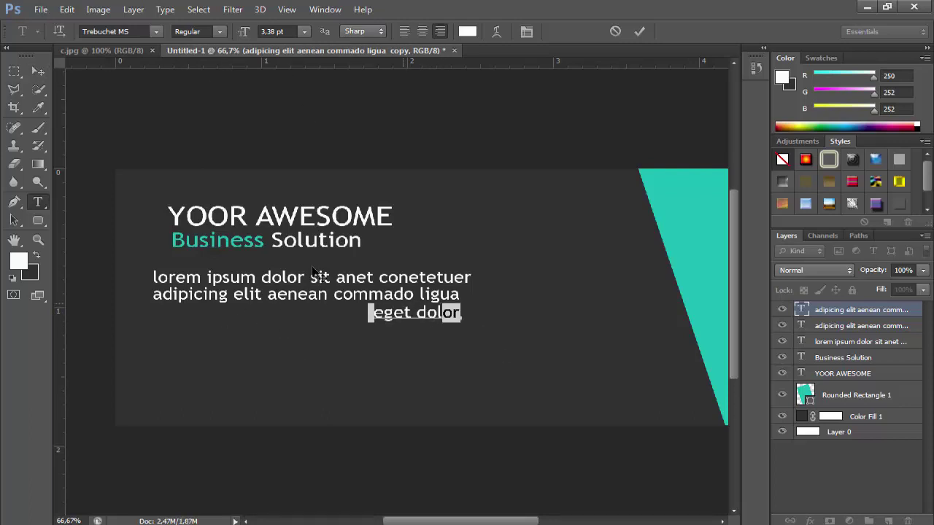
{"action": "left_click", "coordinate": [38, 70]}
{"action": "left_click_drag", "start_coordinate": [416, 321], "coordinate": [192, 314]}
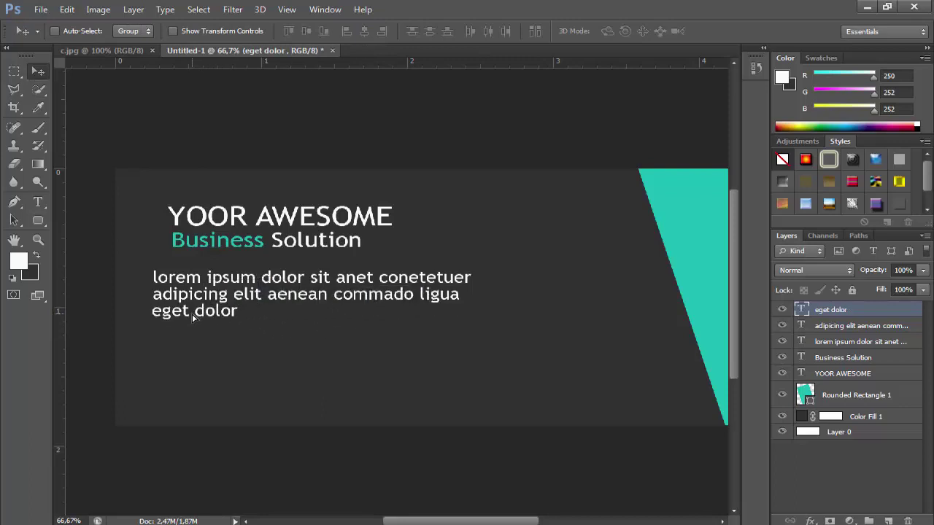
Scale the three paragraph lines together down to about 78% width
{"action": "left_click", "coordinate": [864, 342], "text": "shift"}
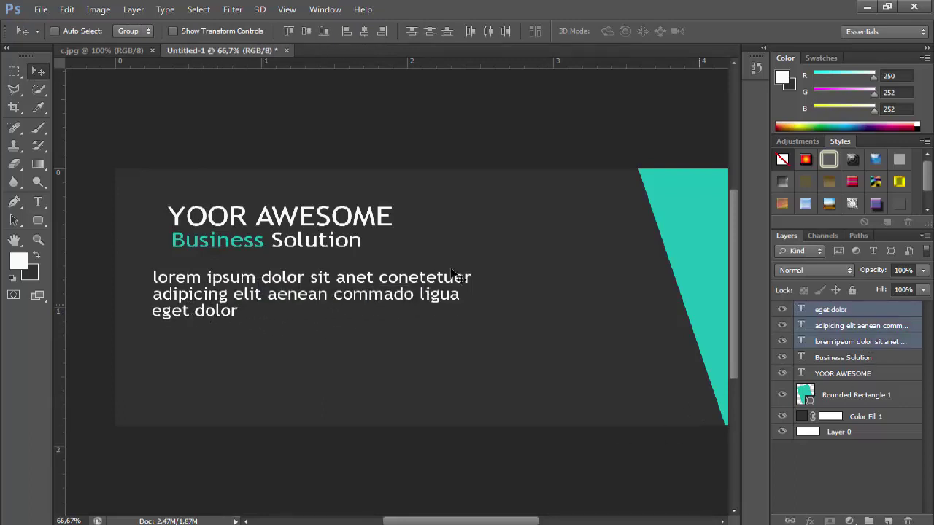
{"action": "left_click", "coordinate": [67, 9]}
{"action": "left_click", "coordinate": [146, 267]}
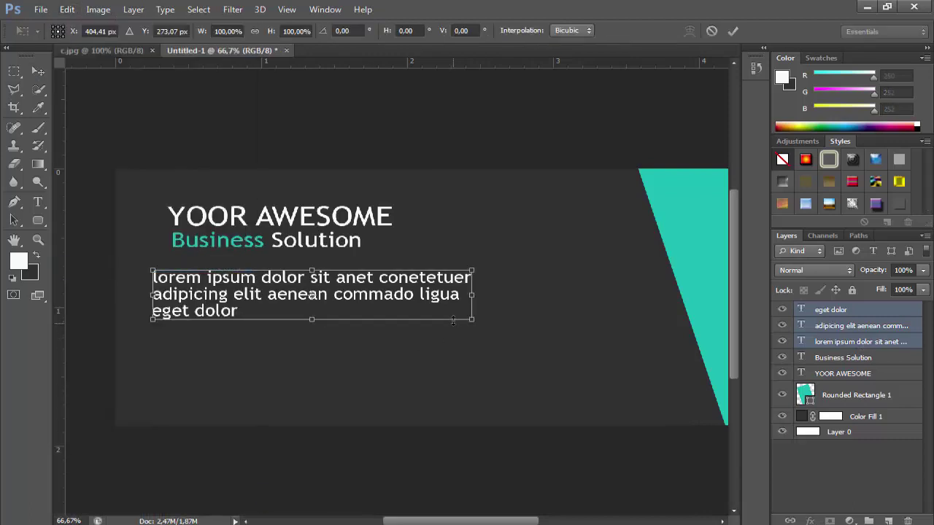
{"action": "left_click_drag", "start_coordinate": [462, 320], "coordinate": [406, 289]}
Commit the resized paragraph and sample the card's teal as the foreground colour
{"action": "key", "text": "Return"}
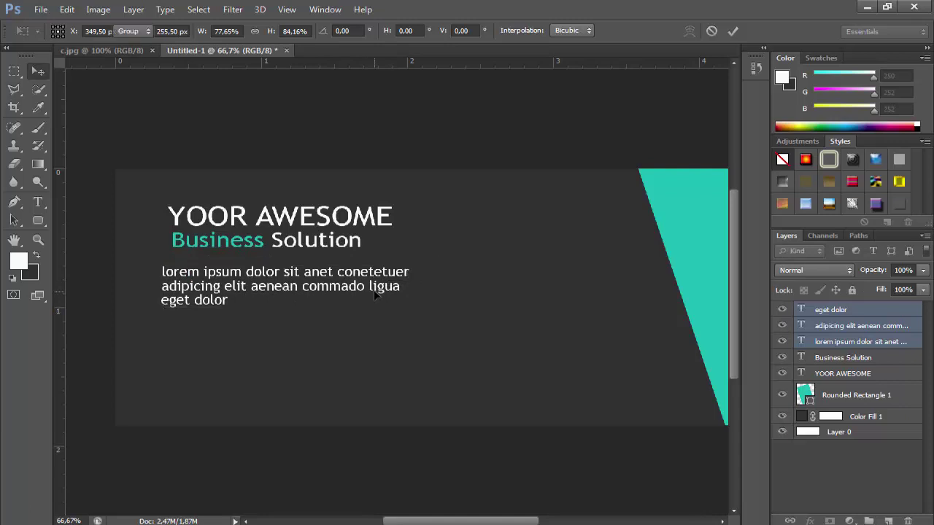
{"action": "left_click", "coordinate": [18, 260]}
{"action": "left_click", "coordinate": [669, 191]}
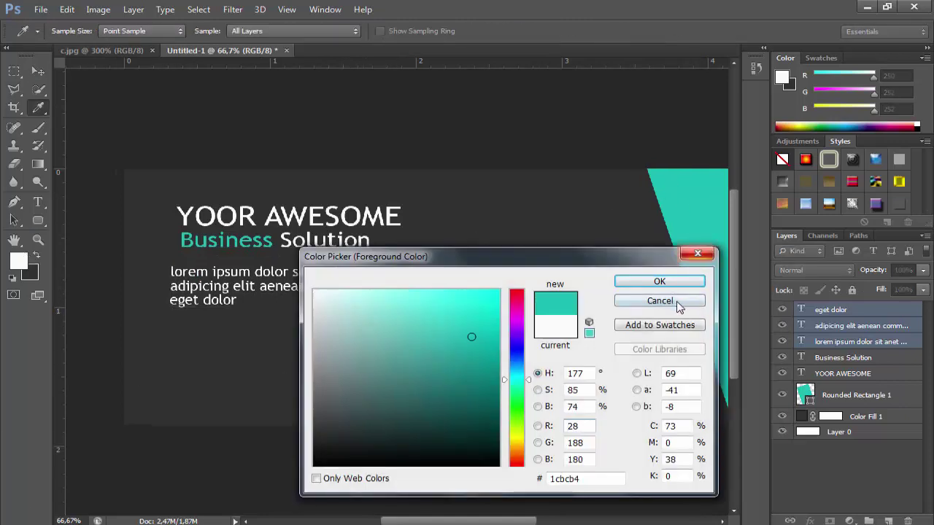
{"action": "key", "text": "Return"}
Draw a small teal circle below the paragraph with the Ellipse Tool
{"action": "left_click", "coordinate": [38, 221]}
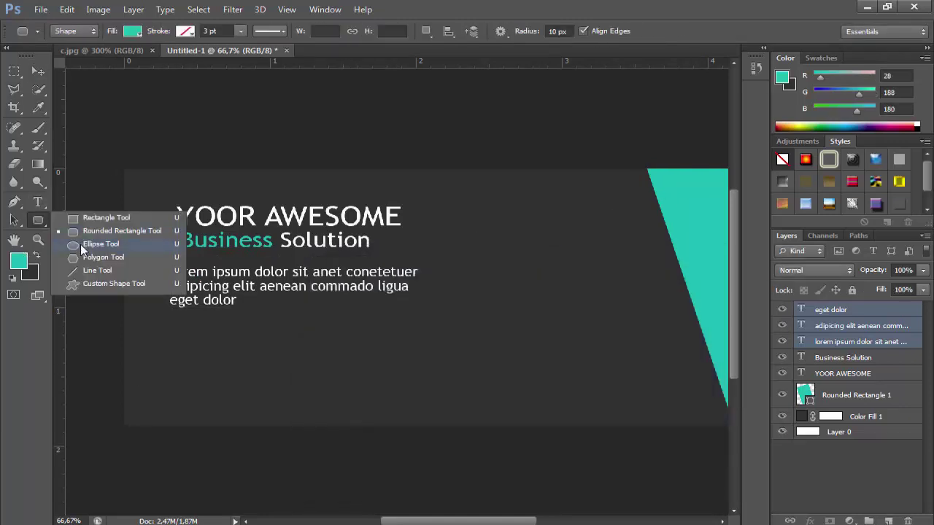
{"action": "left_click", "coordinate": [80, 244]}
{"action": "left_click_drag", "start_coordinate": [263, 331], "coordinate": [241, 353]}
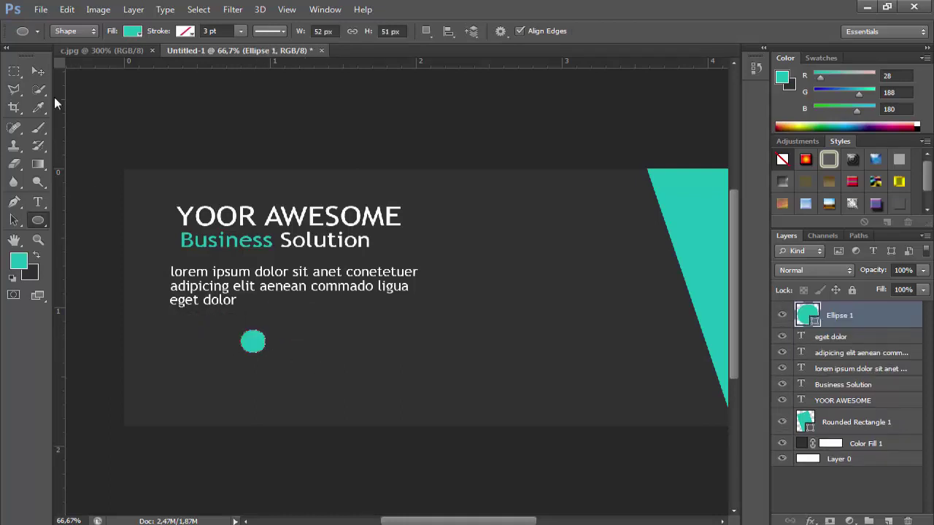
Duplicate the circle layer twice, nudging each copy down below the previous one
{"action": "left_click", "coordinate": [44, 71]}
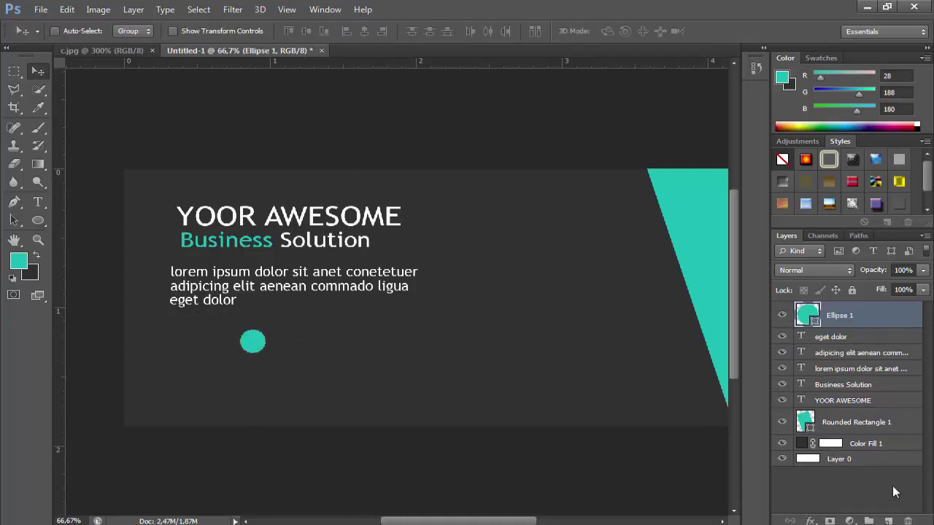
{"action": "right_click", "coordinate": [850, 324]}
{"action": "left_click", "coordinate": [591, 106]}
{"action": "left_click", "coordinate": [592, 167]}
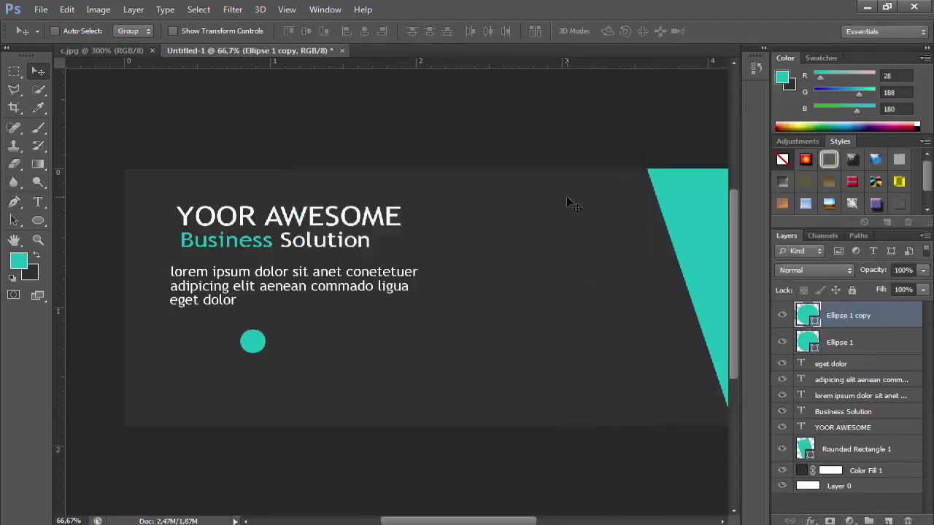
{"action": "key", "text": "shift+Down"}
{"action": "key", "text": "shift+Down"}
{"action": "key", "text": "shift+Down"}
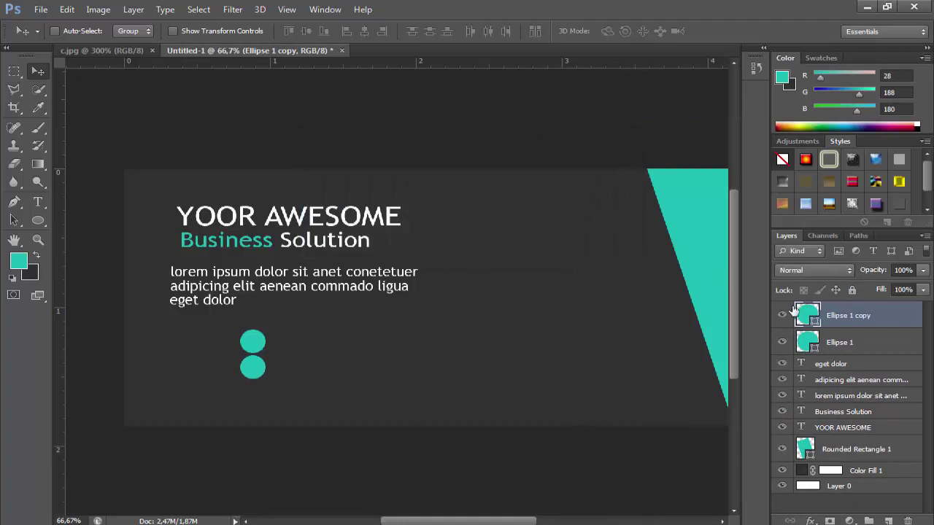
{"action": "right_click", "coordinate": [794, 310]}
{"action": "left_click", "coordinate": [625, 119]}
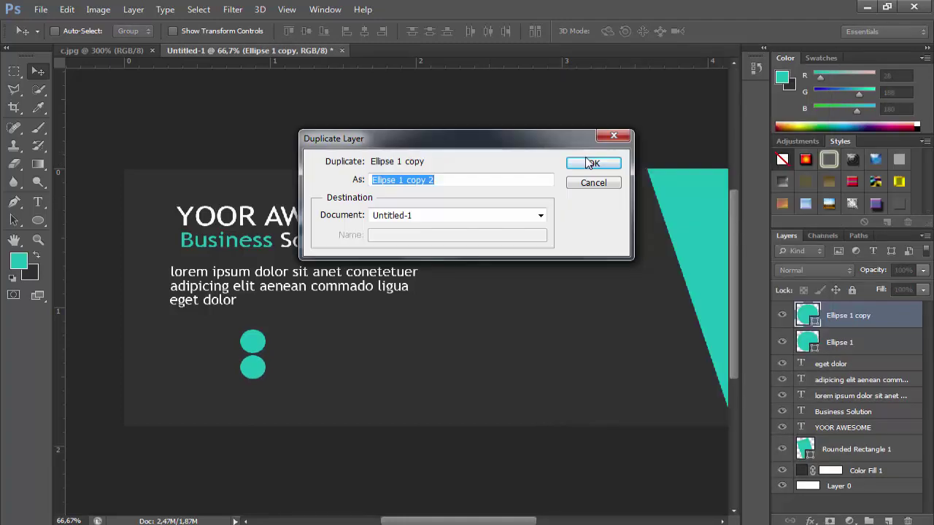
{"action": "left_click", "coordinate": [591, 164]}
{"action": "key", "text": "shift+Down"}
{"action": "key", "text": "shift+Down"}
{"action": "key", "text": "shift+Down"}
{"action": "key", "text": "shift+Down"}
{"action": "key", "text": "shift+Down"}
{"action": "key", "text": "shift+Down"}
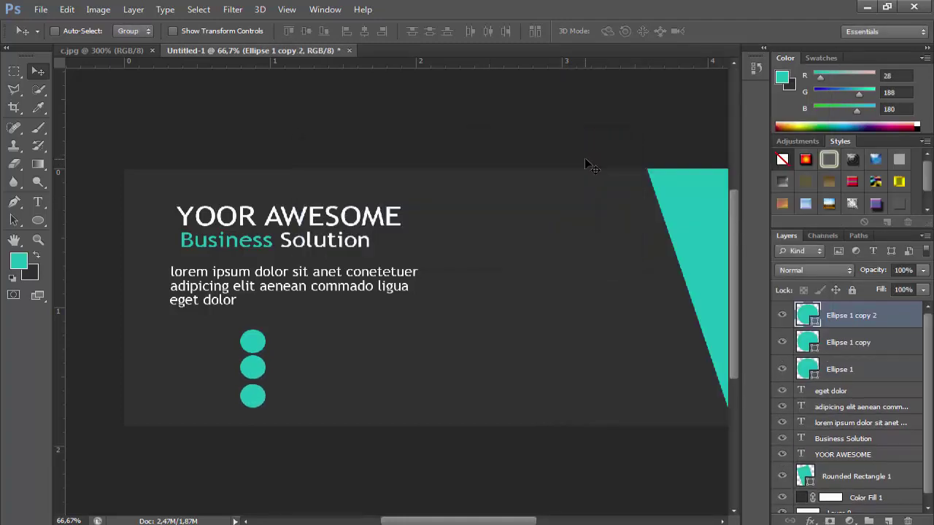
Select all three circle layers, nudge them up slightly, then adjust the middle circle
{"action": "left_click", "coordinate": [883, 389]}
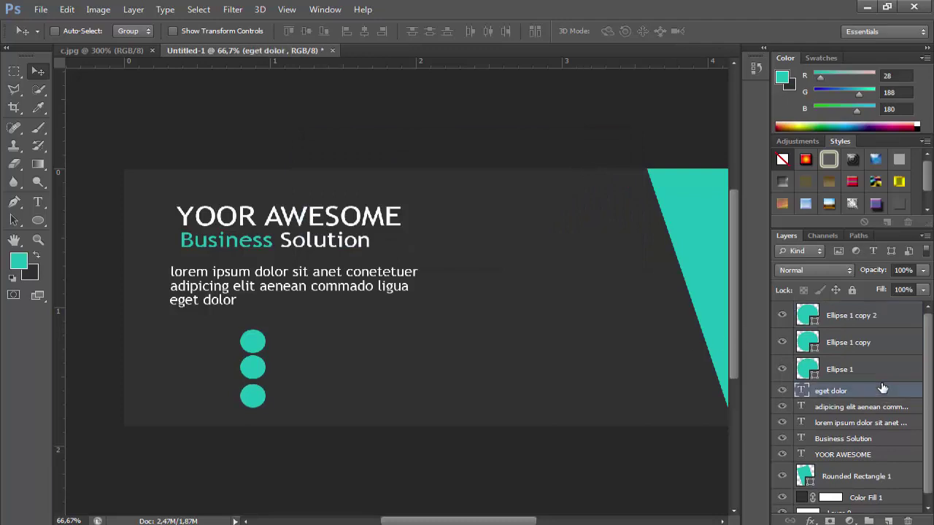
{"action": "left_click", "coordinate": [880, 365]}
{"action": "left_click", "coordinate": [863, 318], "text": "shift"}
{"action": "key", "text": "Up"}
{"action": "key", "text": "Up"}
{"action": "key", "text": "Up"}
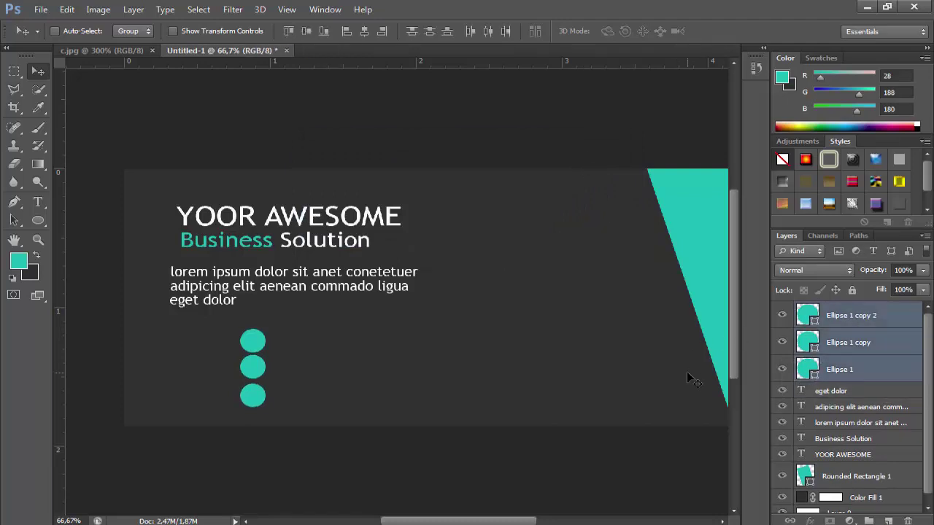
{"action": "left_click", "coordinate": [830, 344]}
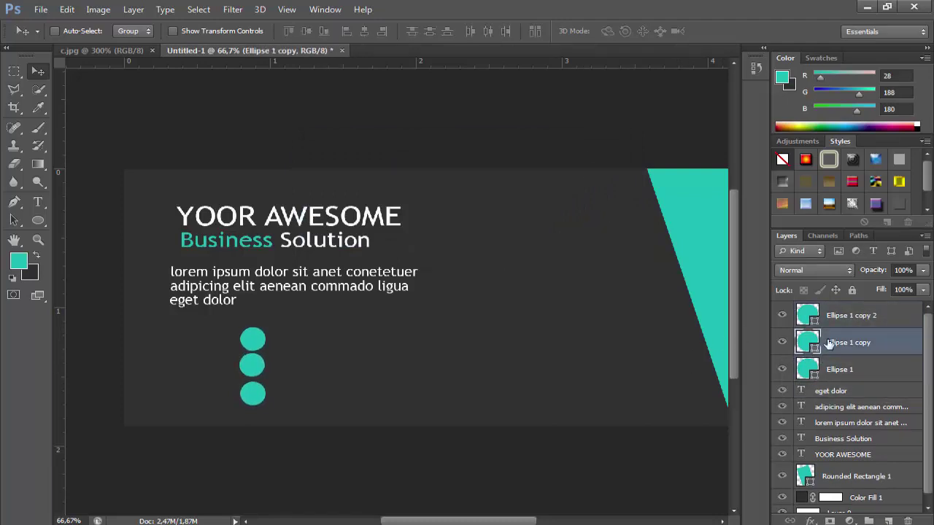
{"action": "left_click_drag", "start_coordinate": [830, 345], "coordinate": [815, 349]}
Start a text line beside the circles and set its colour to near-white f7fcfc
{"action": "left_click", "coordinate": [38, 202]}
{"action": "left_click", "coordinate": [367, 392]}
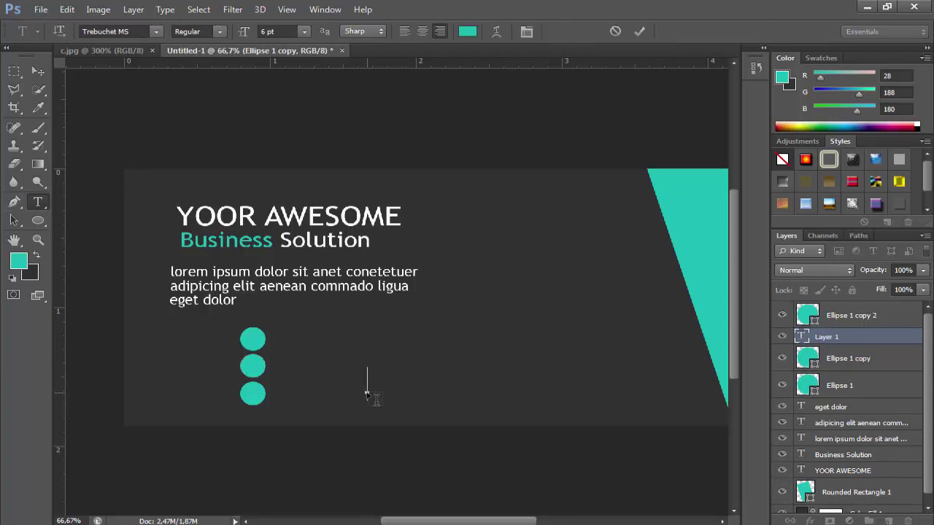
{"action": "key", "text": "ctrl+a"}
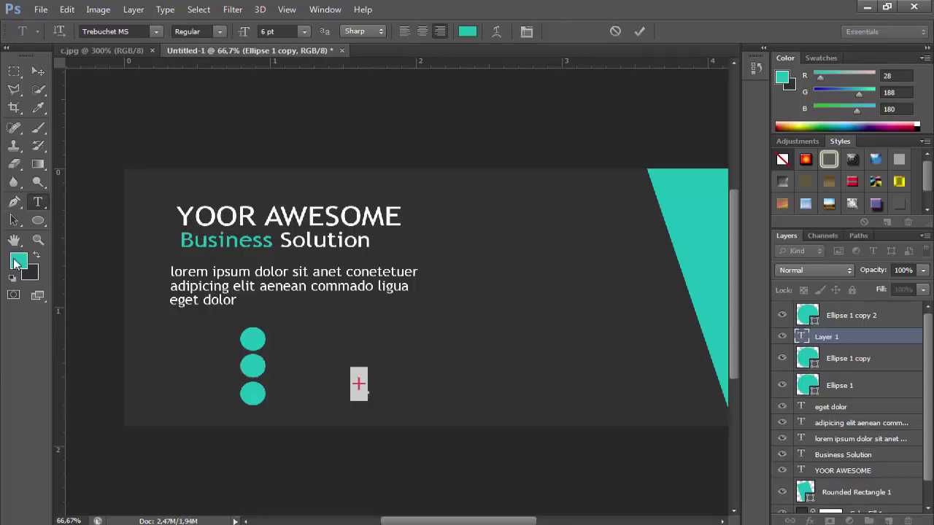
{"action": "left_click", "coordinate": [17, 262]}
{"action": "type", "text": "f7fcfc"}
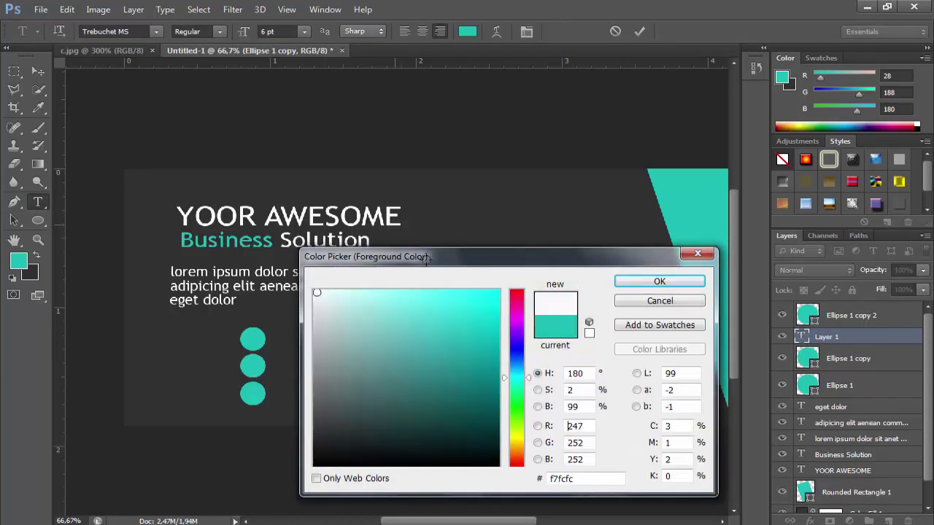
{"action": "left_click", "coordinate": [660, 281]}
{"action": "left_click", "coordinate": [372, 385]}
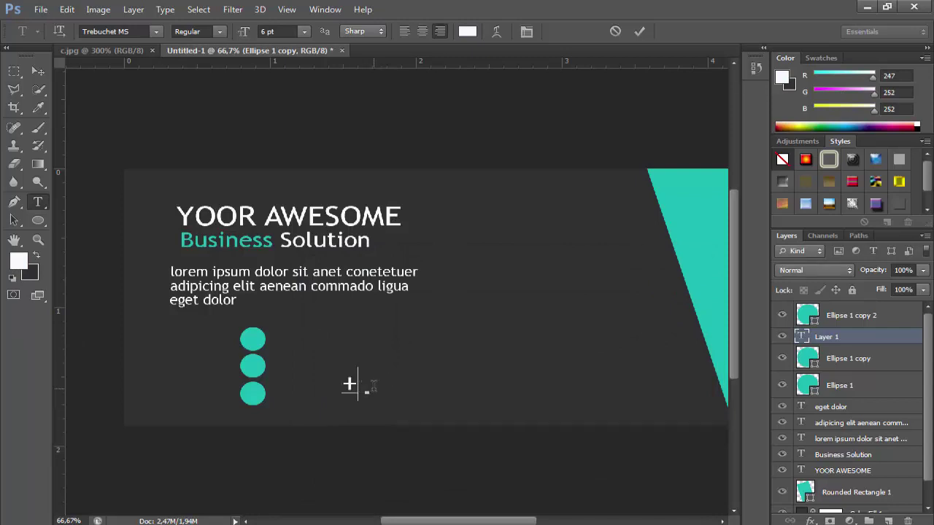
{"action": "type", "text": "123"}
{"action": "key", "text": "Left"}
{"action": "key", "text": "Left"}
{"action": "key", "text": "Left"}
{"action": "type", "text": "456 "}
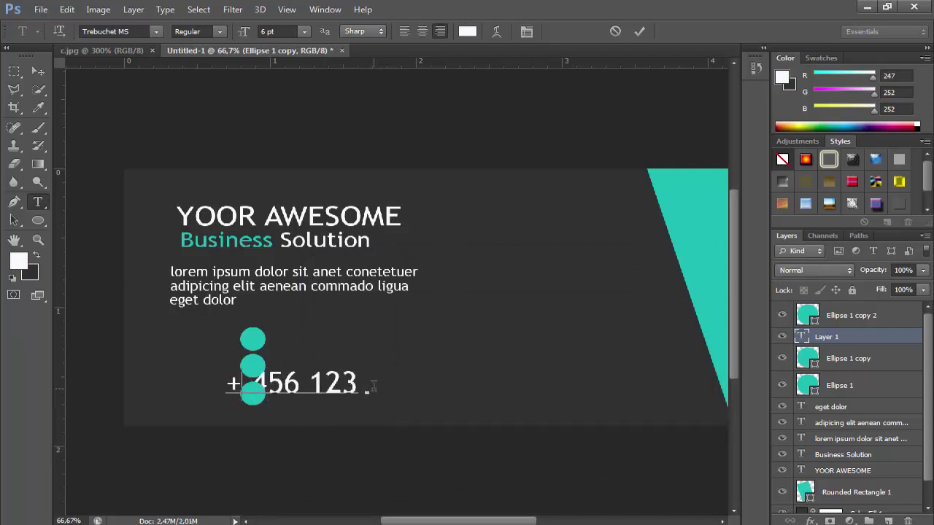
{"action": "type", "text": "789"}
{"action": "key", "text": "Left"}
{"action": "key", "text": "Left"}
{"action": "key", "text": "Left"}
{"action": "key", "text": "Left"}
{"action": "type", "text": "987"}
{"action": "key", "text": "Left"}
{"action": "key", "text": "Left"}
{"action": "key", "text": "Left"}
{"action": "key", "text": "Left"}
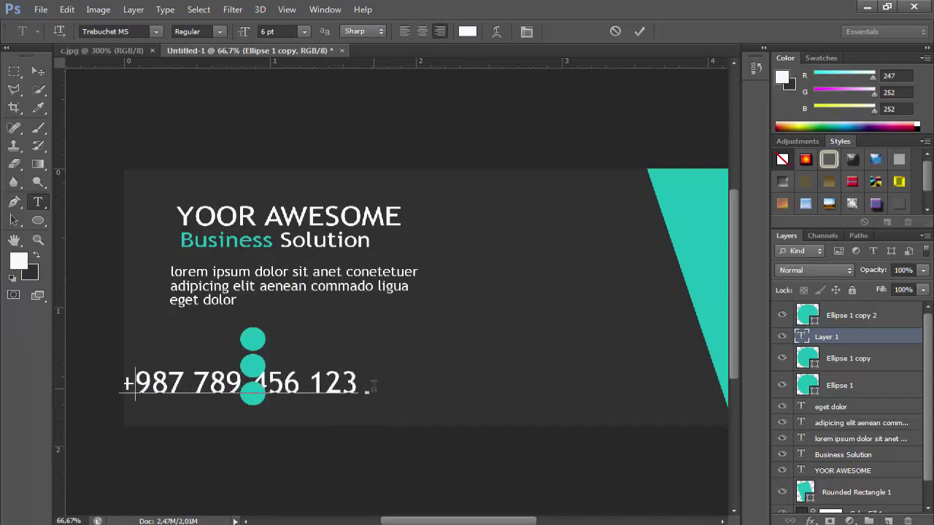
Free Transform the phone number, moving it beside the top circle and shrinking it about half
{"action": "left_click_drag", "start_coordinate": [372, 387], "coordinate": [123, 384]}
{"action": "left_click", "coordinate": [66, 9]}
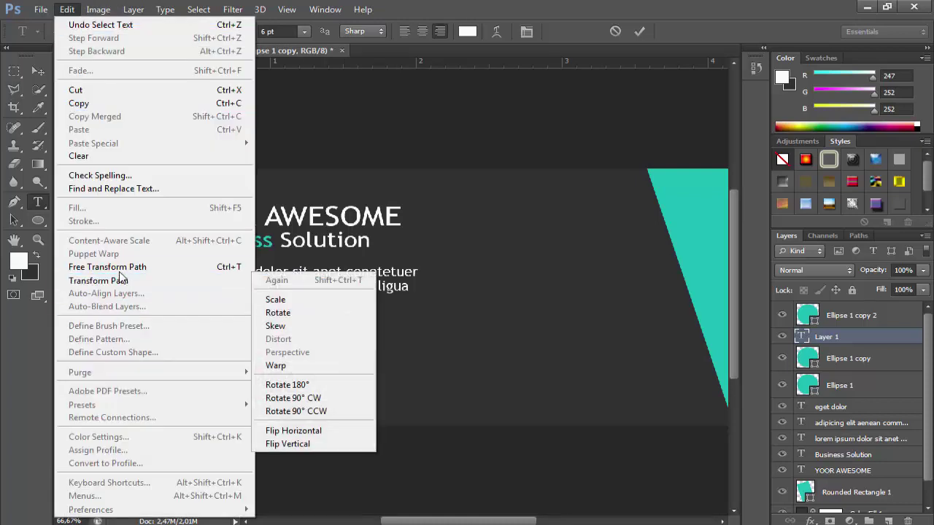
{"action": "left_click", "coordinate": [120, 268]}
{"action": "left_click_drag", "start_coordinate": [310, 375], "coordinate": [493, 359]}
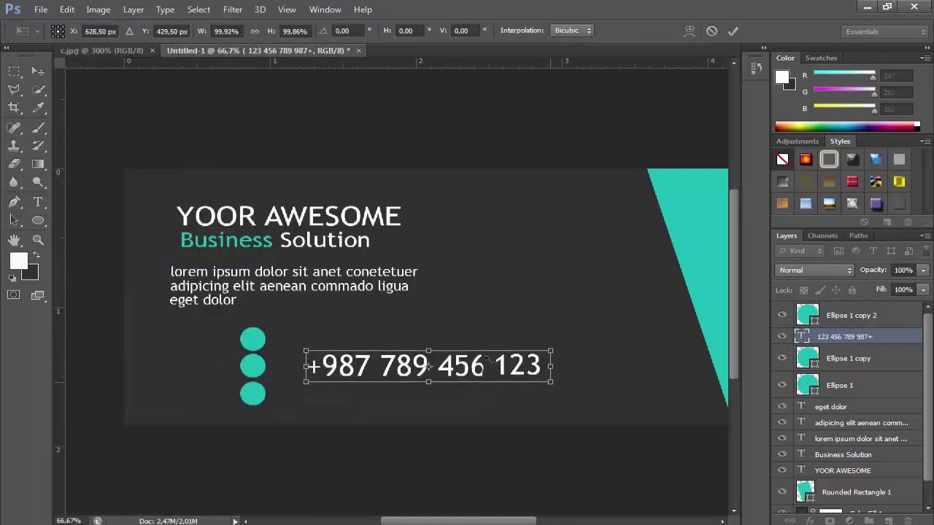
{"action": "left_click_drag", "start_coordinate": [551, 381], "coordinate": [379, 341]}
{"action": "key", "text": "Return"}
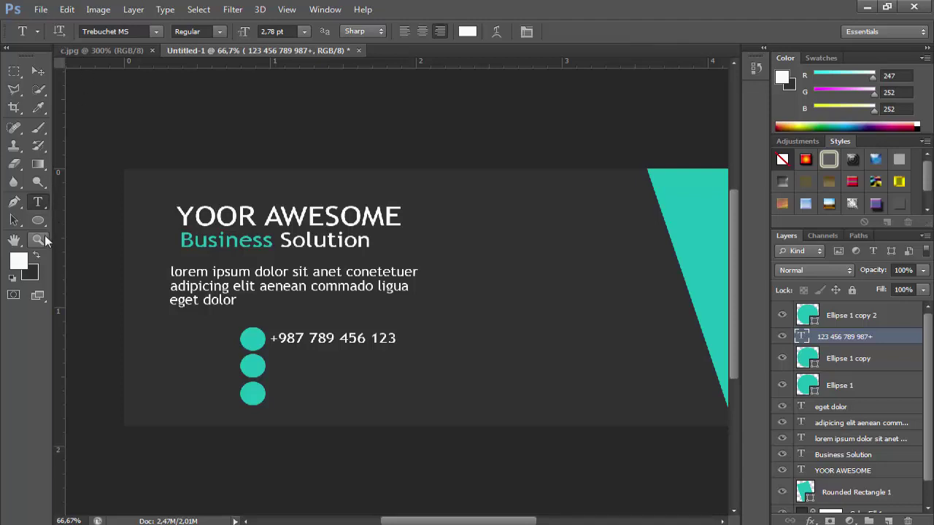
Zoom in to 200% and enlarge the phone-number text slightly with Free Transform
{"action": "key", "text": "h"}
{"action": "double_click", "coordinate": [43, 237]}
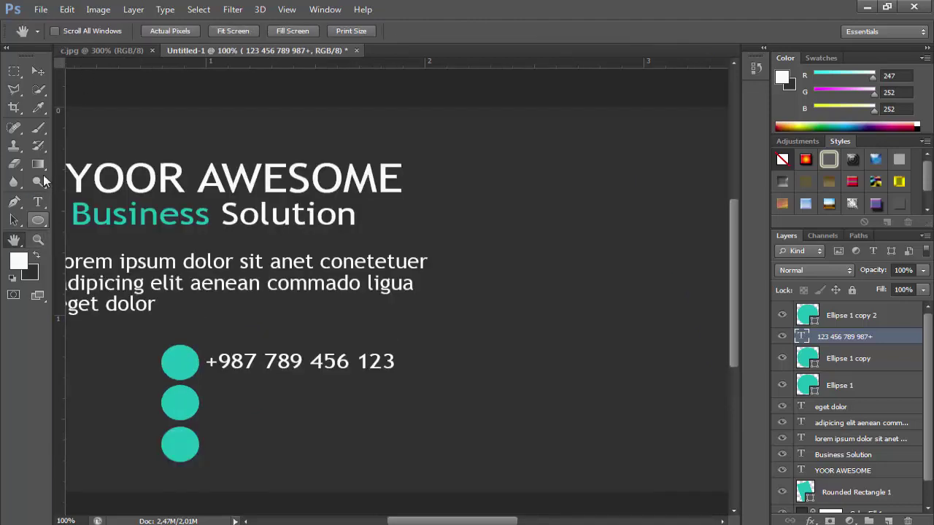
{"action": "left_click", "coordinate": [38, 220]}
{"action": "left_click", "coordinate": [38, 239]}
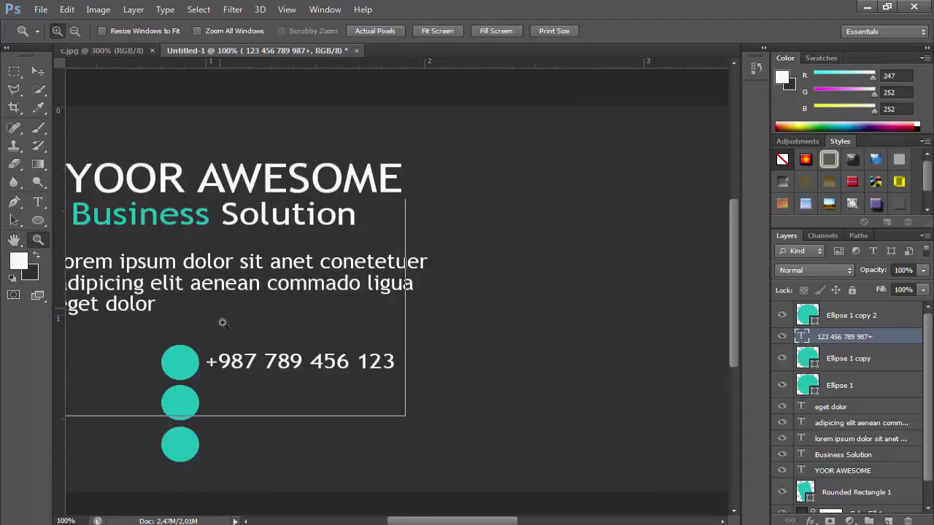
{"action": "left_click", "coordinate": [223, 324]}
{"action": "left_click_drag", "start_coordinate": [425, 523], "coordinate": [418, 522]}
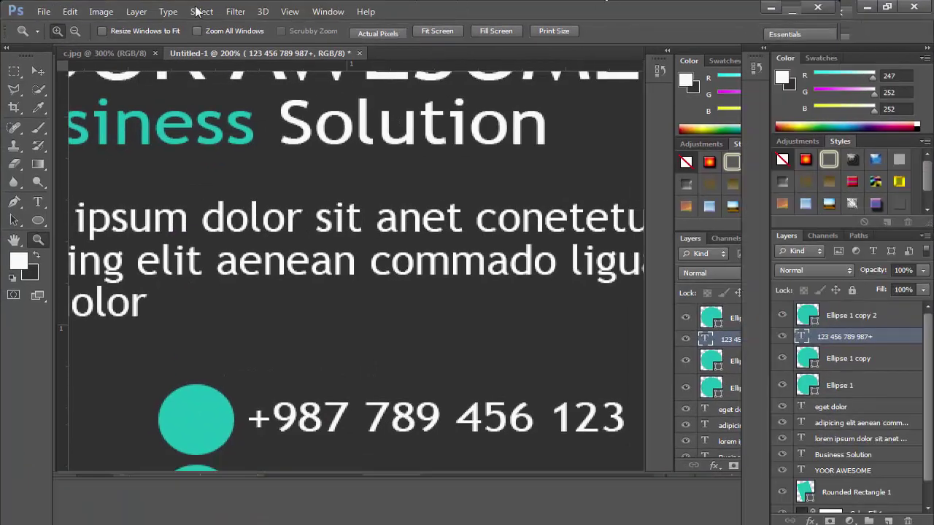
{"action": "left_click", "coordinate": [68, 10]}
{"action": "left_click", "coordinate": [241, 265]}
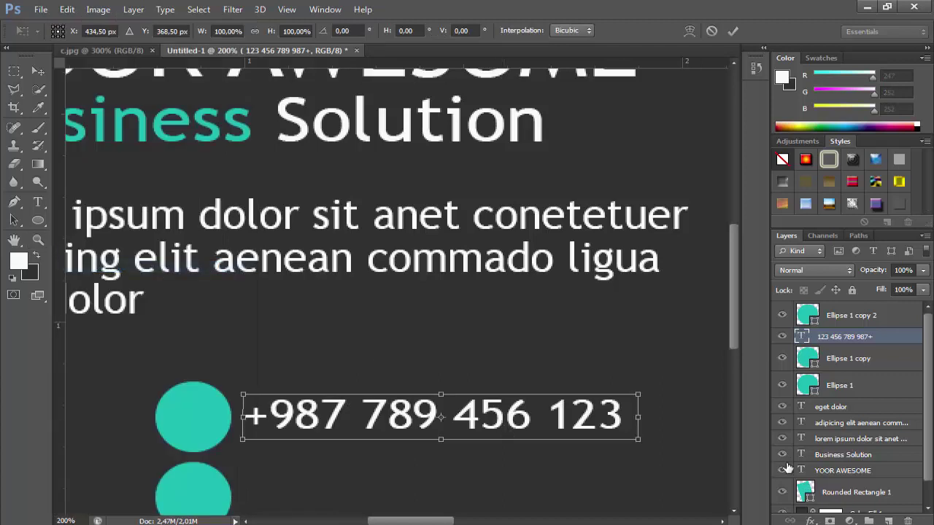
{"action": "left_click_drag", "start_coordinate": [638, 439], "coordinate": [653, 447]}
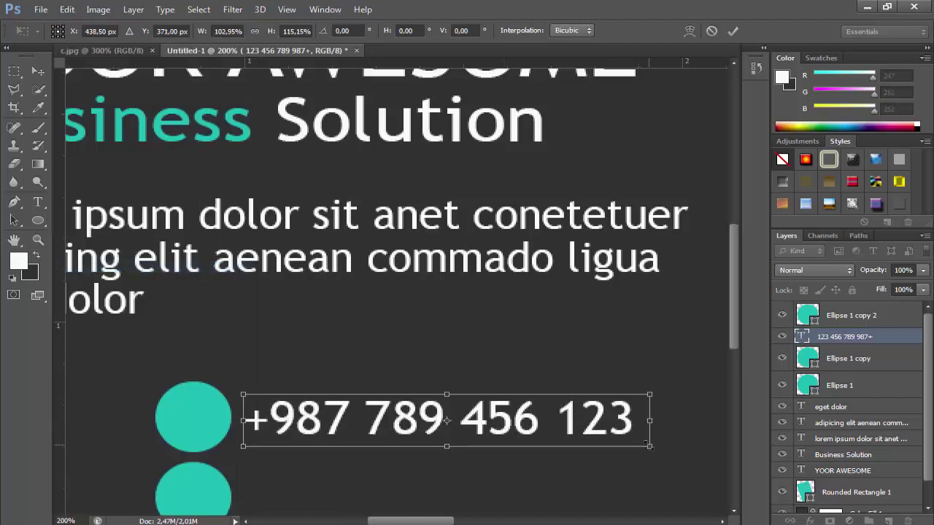
{"action": "key", "text": "Return"}
{"action": "key", "text": "z"}
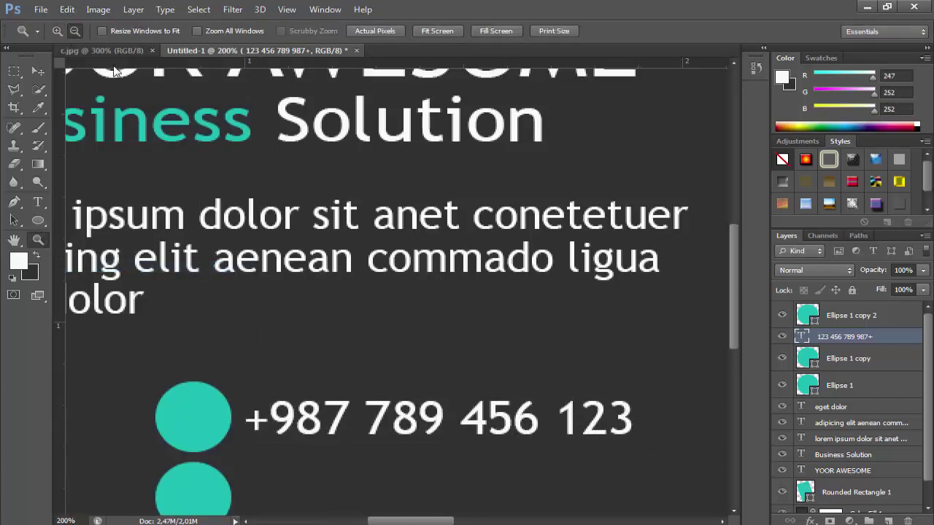
{"action": "left_click", "coordinate": [113, 71], "text": "alt"}
Widen the gap after '+987' in the phone number and nudge it slightly right
{"action": "left_click", "coordinate": [38, 202]}
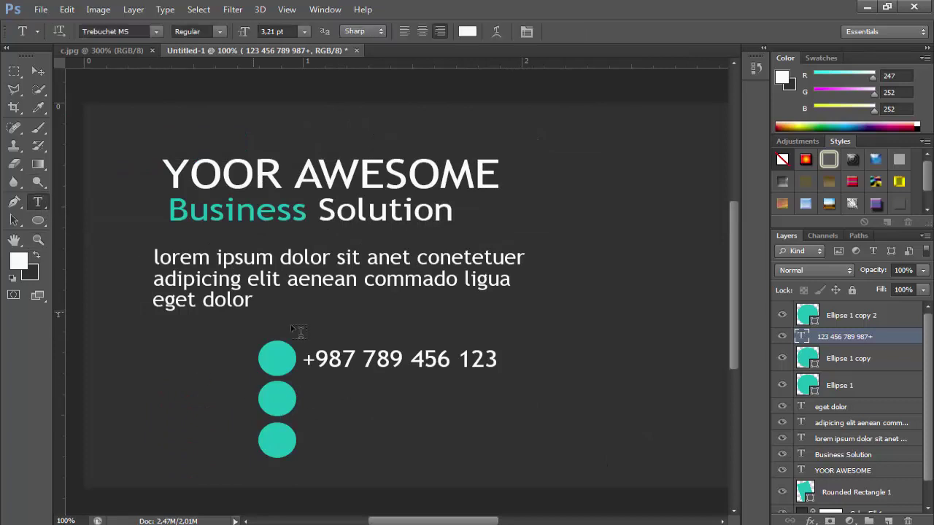
{"action": "left_click", "coordinate": [319, 357]}
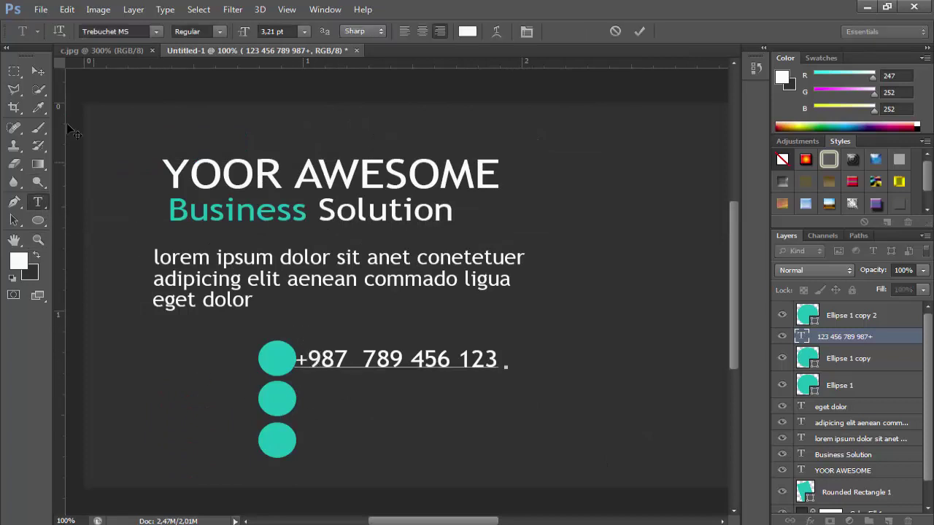
{"action": "left_click", "coordinate": [43, 70]}
{"action": "key", "text": "Right"}
{"action": "key", "text": "Right"}
{"action": "key", "text": "Right"}
{"action": "key", "text": "Right"}
{"action": "key", "text": "Right"}
{"action": "key", "text": "Right"}
{"action": "key", "text": "Right"}
{"action": "key", "text": "Right"}
{"action": "key", "text": "Right"}
{"action": "key", "text": "Right"}
{"action": "key", "text": "Right"}
{"action": "key", "text": "Right"}
{"action": "key", "text": "Right"}
{"action": "key", "text": "Right"}
{"action": "key", "text": "Right"}
{"action": "key", "text": "Right"}
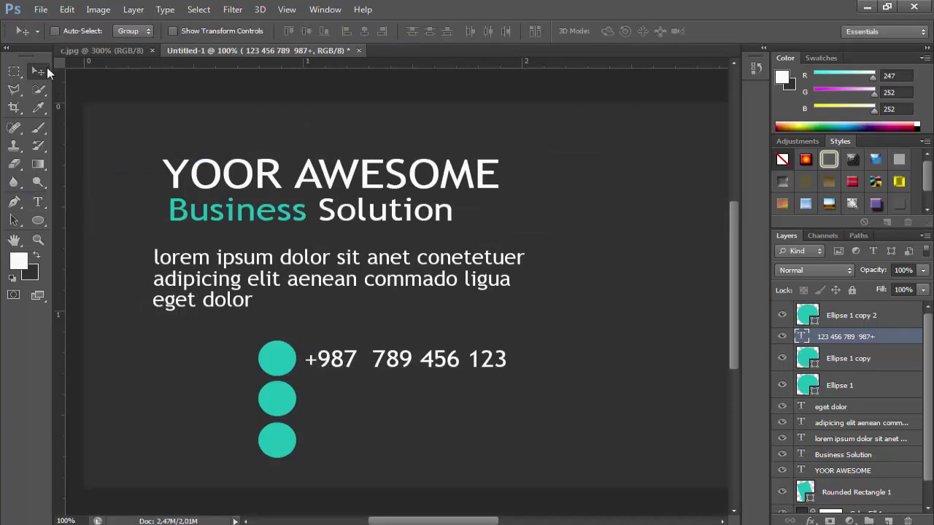
Type the sample e-mail address line, starting with 'design', near the third circle
{"action": "left_click", "coordinate": [37, 202]}
{"action": "left_click", "coordinate": [394, 460]}
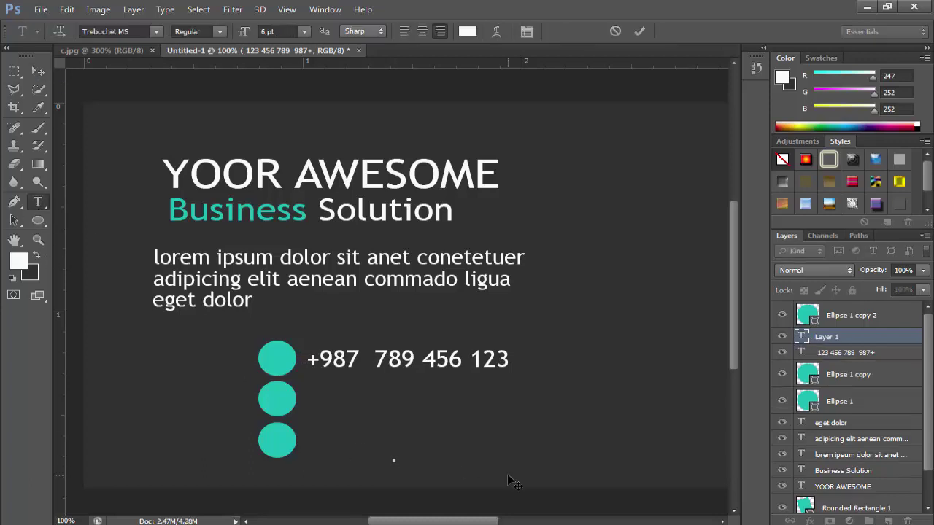
{"action": "type", "text": "BuSINE"}
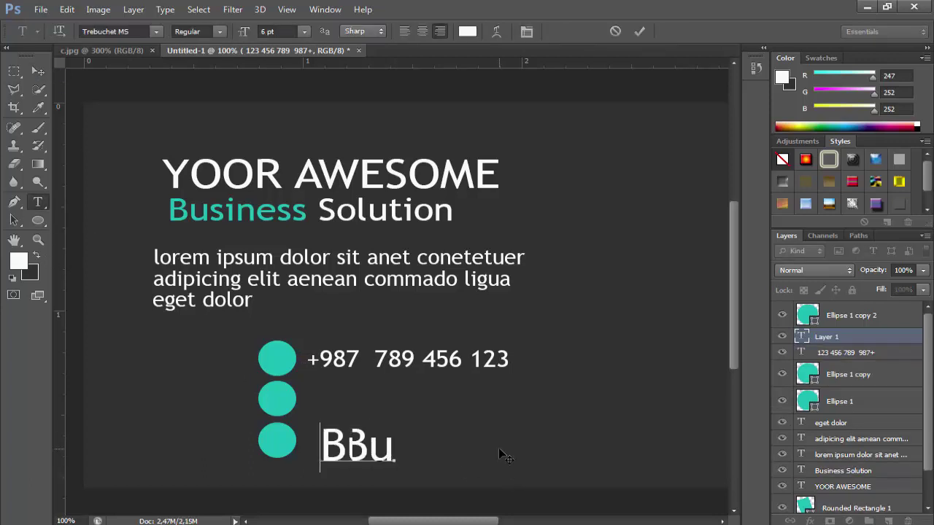
{"action": "key", "text": "BackSpace"}
{"action": "key", "text": "BackSpace"}
{"action": "key", "text": "BackSpace"}
{"action": "key", "text": "BackSpace"}
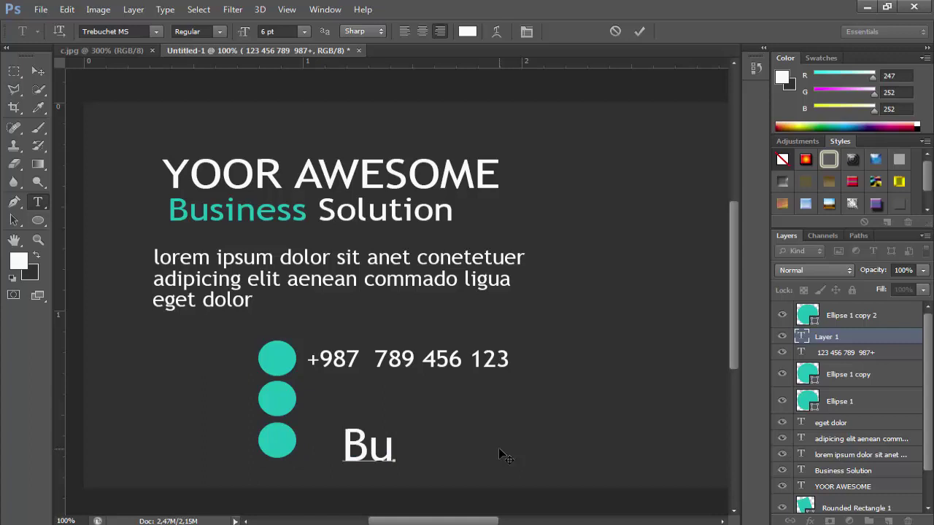
{"action": "type", "text": "sines car"}
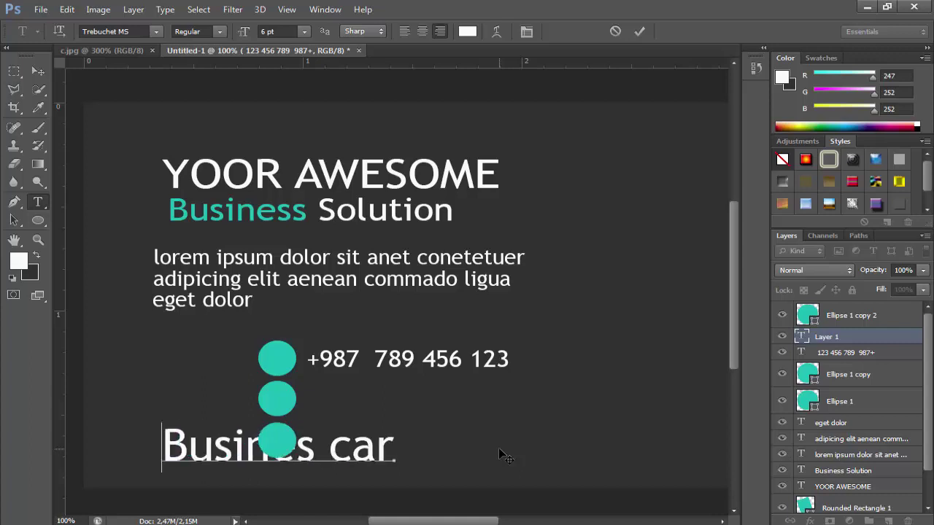
{"action": "type", "text": "d"}
{"action": "key", "text": "BackSpace"}
{"action": "key", "text": "BackSpace"}
{"action": "key", "text": "BackSpace"}
{"action": "key", "text": "BackSpace"}
{"action": "key", "text": "BackSpace"}
{"action": "key", "text": "BackSpace"}
{"action": "key", "text": "BackSpace"}
{"action": "key", "text": "BackSpace"}
{"action": "key", "text": "BackSpace"}
{"action": "key", "text": "BackSpace"}
{"action": "key", "text": "BackSpace"}
{"action": "key", "text": "BackSpace"}
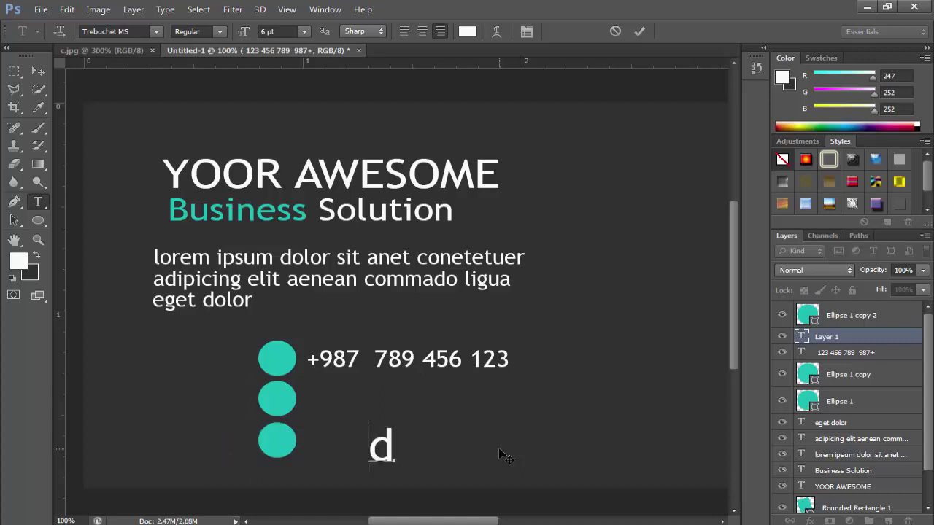
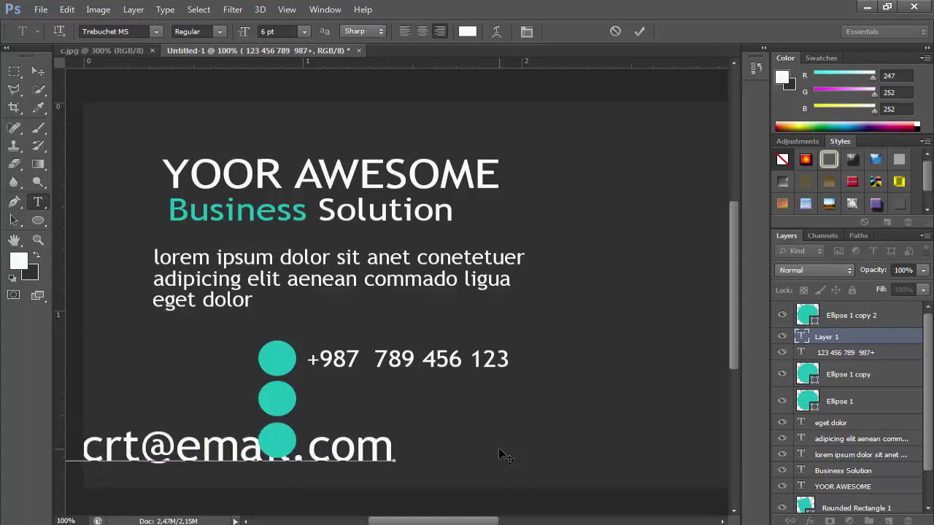
Free Transform the e-mail line onto the card and shrink it to small size
{"action": "triple_click", "coordinate": [363, 447]}
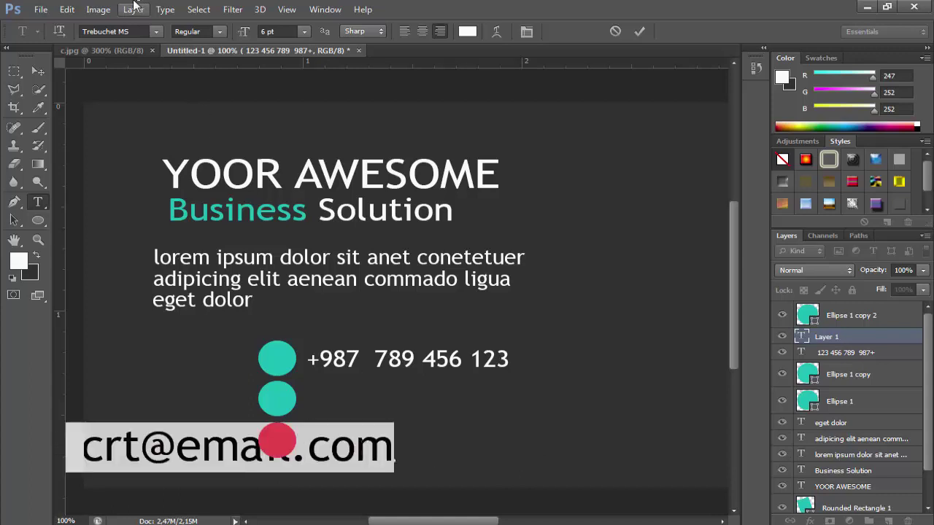
{"action": "left_click", "coordinate": [67, 9]}
{"action": "left_click", "coordinate": [107, 267]}
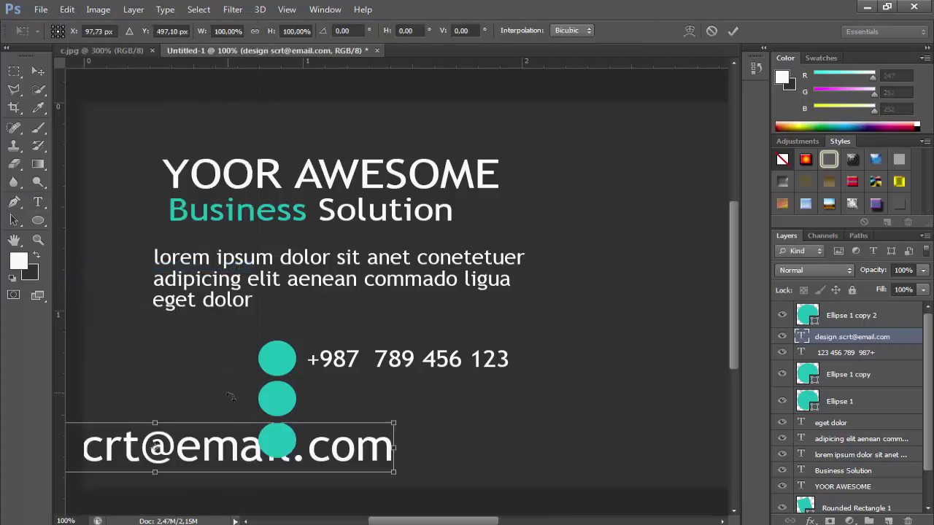
{"action": "left_click_drag", "start_coordinate": [307, 436], "coordinate": [576, 436]}
{"action": "left_click_drag", "start_coordinate": [661, 444], "coordinate": [513, 410]}
{"action": "key", "text": "Left"}
{"action": "key", "text": "Left"}
{"action": "key", "text": "Left"}
{"action": "key", "text": "Left"}
{"action": "key", "text": "Left"}
{"action": "key", "text": "Left"}
{"action": "key", "text": "Left"}
{"action": "key", "text": "Left"}
{"action": "key", "text": "Left"}
{"action": "key", "text": "Down"}
{"action": "key", "text": "Down"}
{"action": "key", "text": "Down"}
{"action": "key", "text": "Return"}
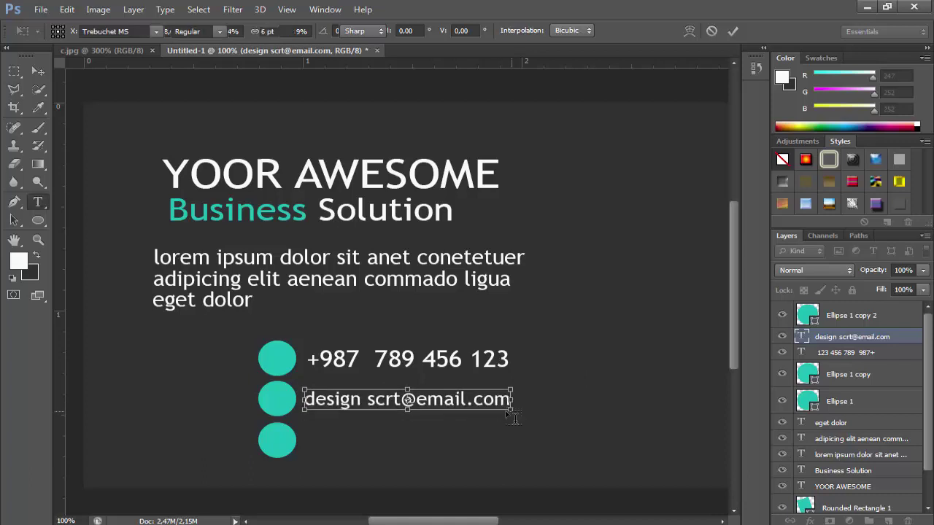
Capitalise the 'D' of 'Design' and line the e-mail text up with the second circle
{"action": "left_click_drag", "start_coordinate": [304, 400], "coordinate": [315, 400]}
{"action": "type", "text": "D"}
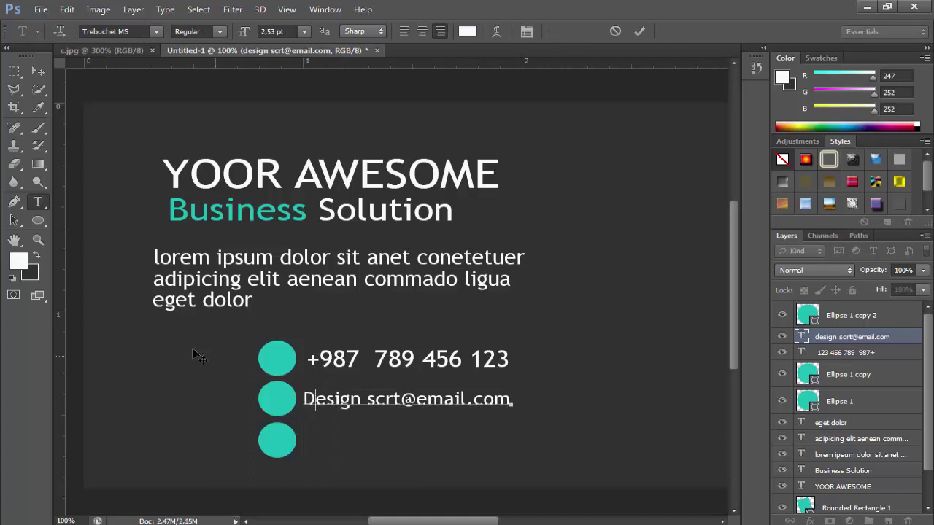
{"action": "left_click", "coordinate": [43, 76]}
{"action": "key", "text": "Left"}
{"action": "key", "text": "Left"}
{"action": "key", "text": "Left"}
{"action": "key", "text": "Left"}
{"action": "key", "text": "Down"}
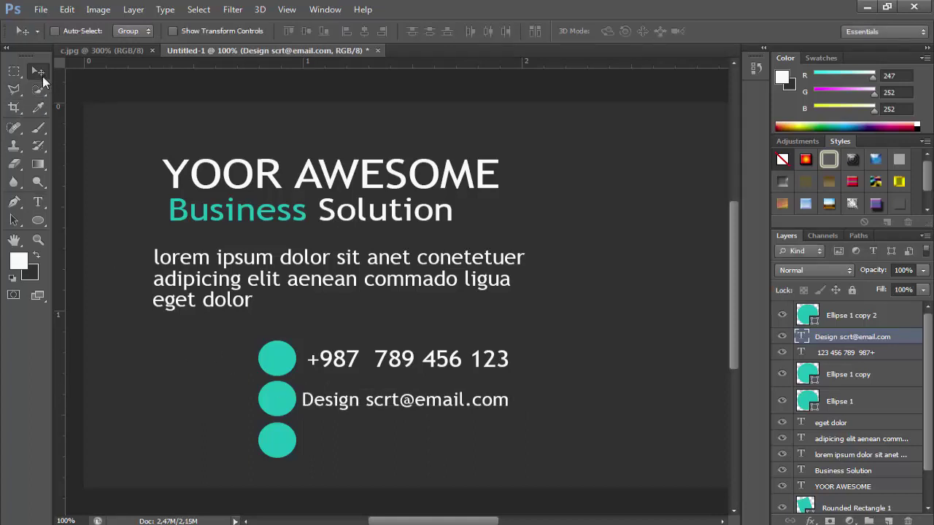
{"action": "left_click", "coordinate": [38, 202]}
{"action": "left_click", "coordinate": [403, 460]}
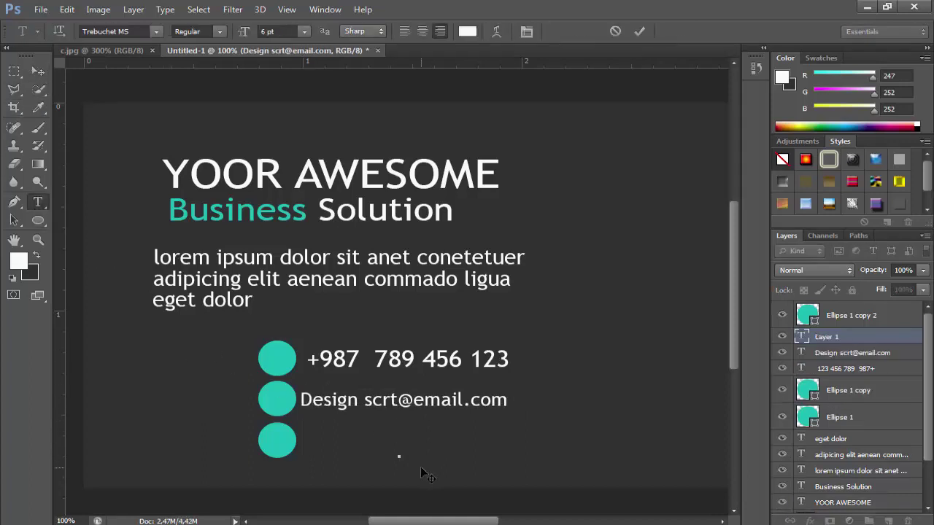
{"action": "type", "text": "WWW.SCRT"}
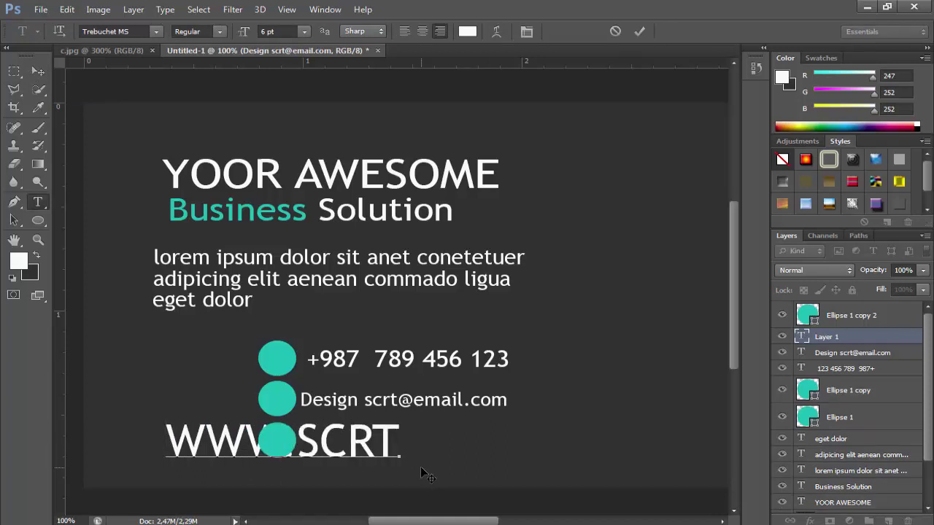
{"action": "type", "text": " DESIGN.COM"}
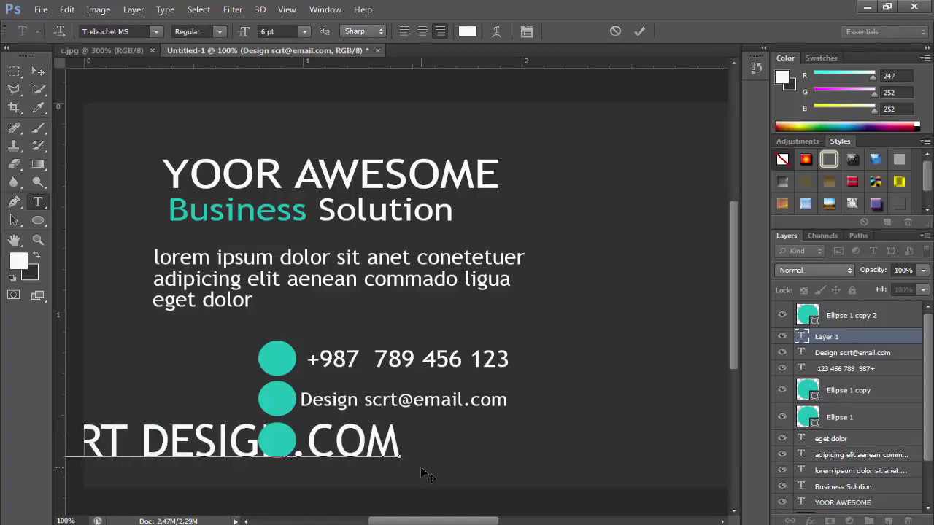
{"action": "left_click_drag", "start_coordinate": [420, 466], "coordinate": [66, 445]}
{"action": "left_click", "coordinate": [73, 10]}
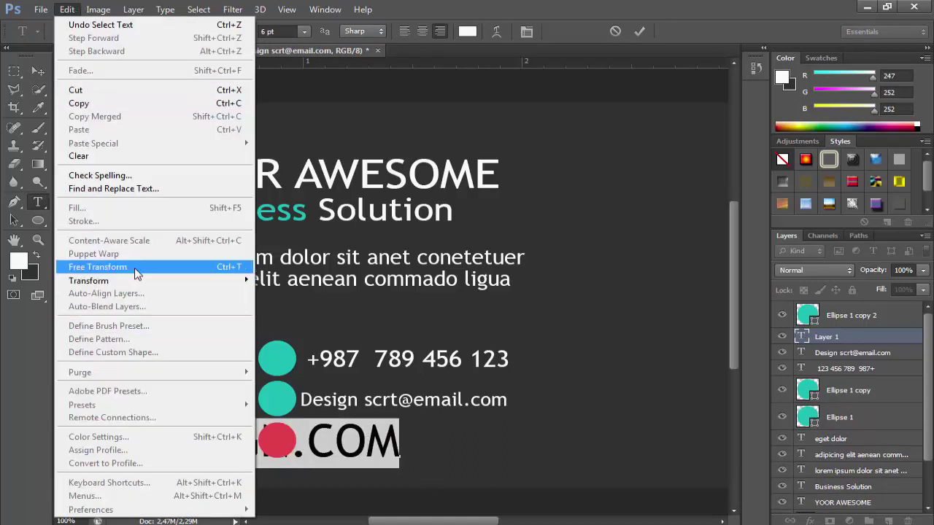
{"action": "left_click", "coordinate": [98, 267]}
{"action": "left_click_drag", "start_coordinate": [343, 438], "coordinate": [540, 434]}
{"action": "left_click_drag", "start_coordinate": [581, 461], "coordinate": [489, 453]}
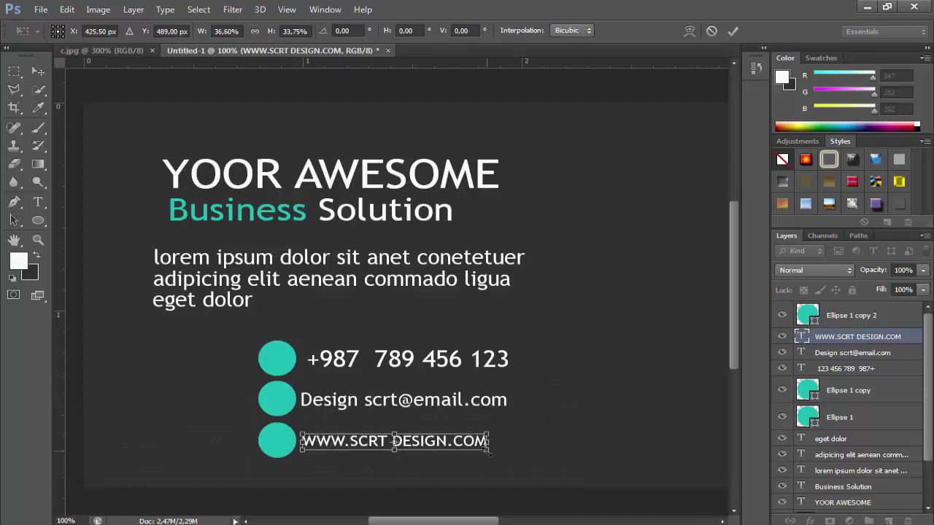
{"action": "key", "text": "Return"}
{"action": "left_click", "coordinate": [37, 71]}
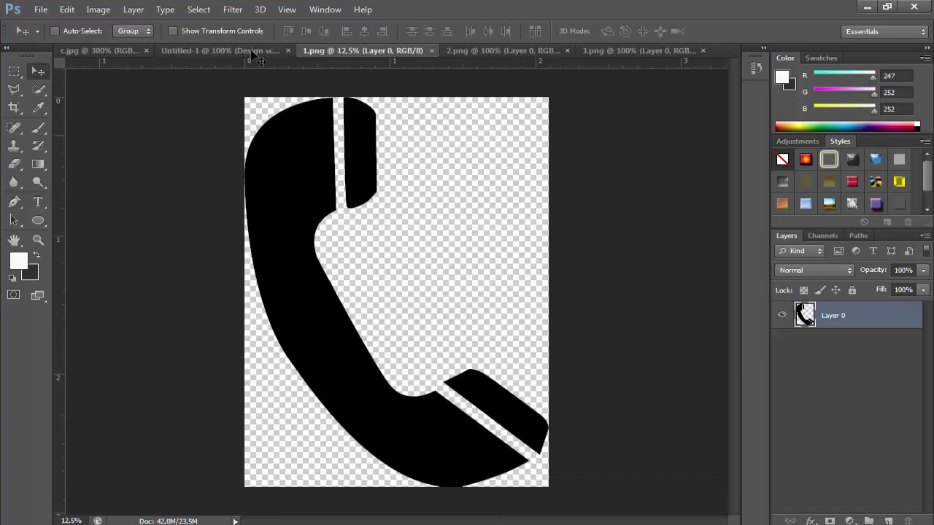
Copy the phone icon from 1.png into the business card and move it toward the circles
{"action": "left_click", "coordinate": [460, 53]}
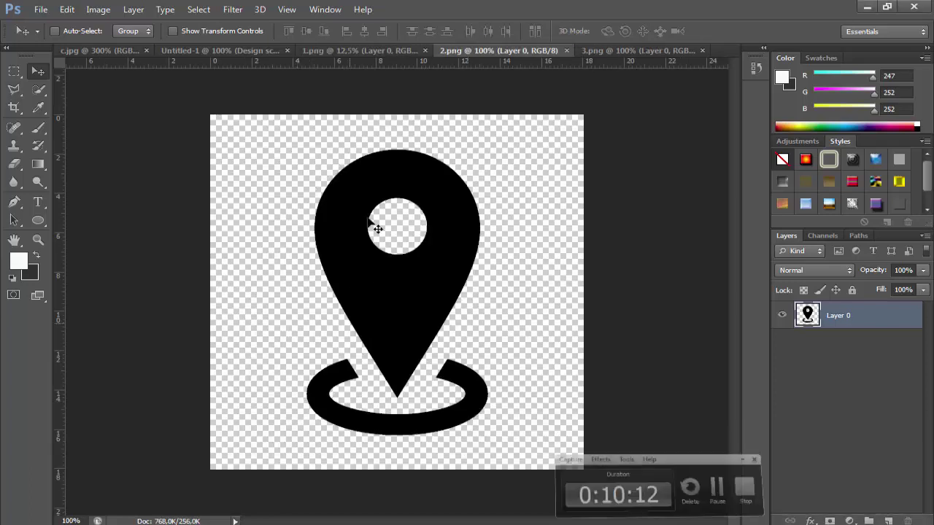
{"action": "left_click", "coordinate": [346, 51]}
{"action": "left_click_drag", "start_coordinate": [167, 28], "coordinate": [318, 261]}
{"action": "left_click", "coordinate": [67, 10]}
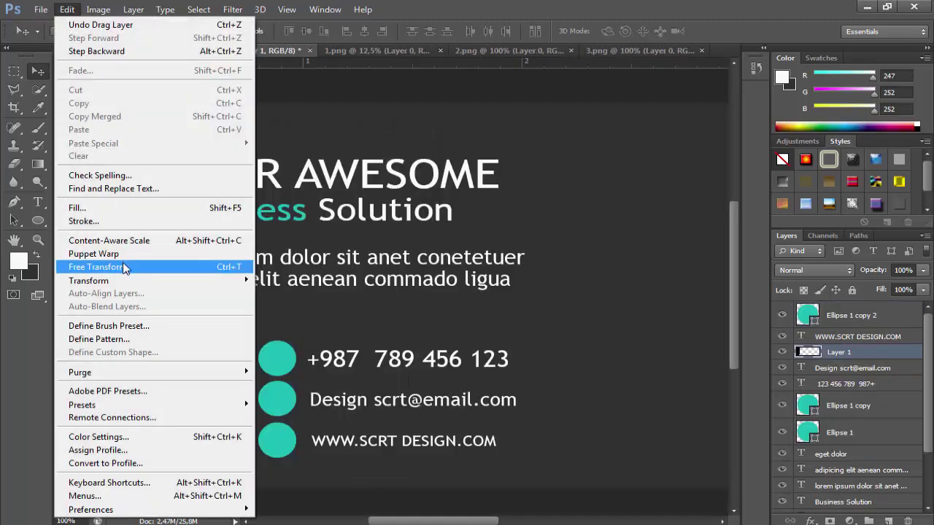
{"action": "left_click", "coordinate": [124, 265]}
{"action": "left_click_drag", "start_coordinate": [198, 235], "coordinate": [248, 504]}
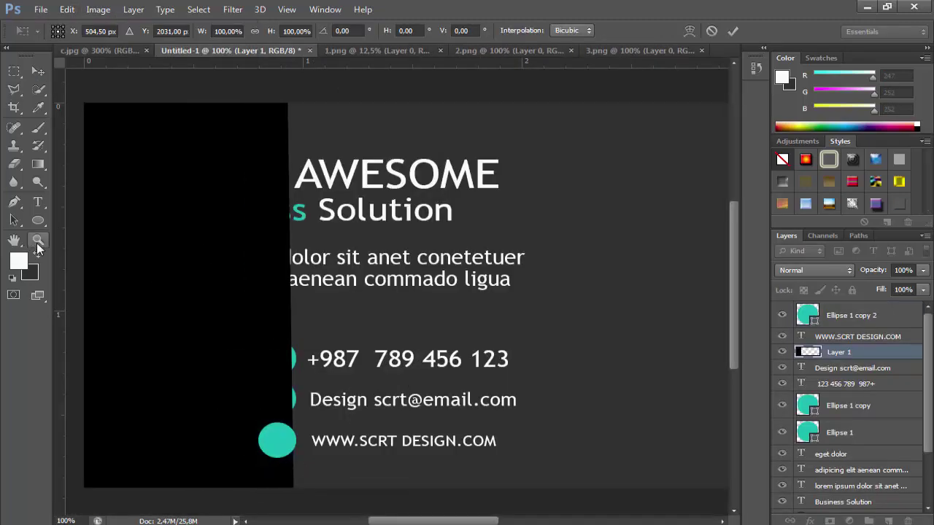
{"action": "left_click", "coordinate": [38, 239]}
{"action": "left_click", "coordinate": [385, 210]}
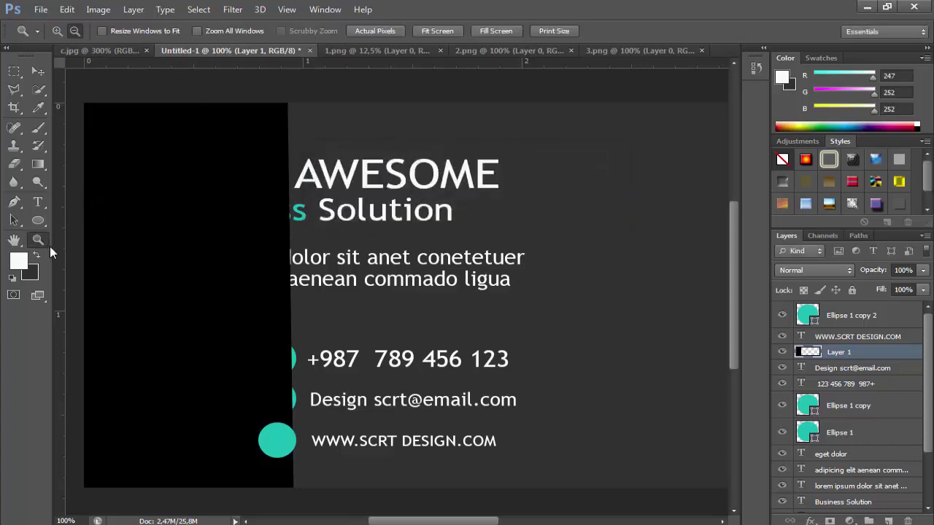
{"action": "left_click", "coordinate": [338, 268], "text": "alt"}
Shrink the oversized phone graphic and move it near the contact circles
{"action": "left_click", "coordinate": [67, 9]}
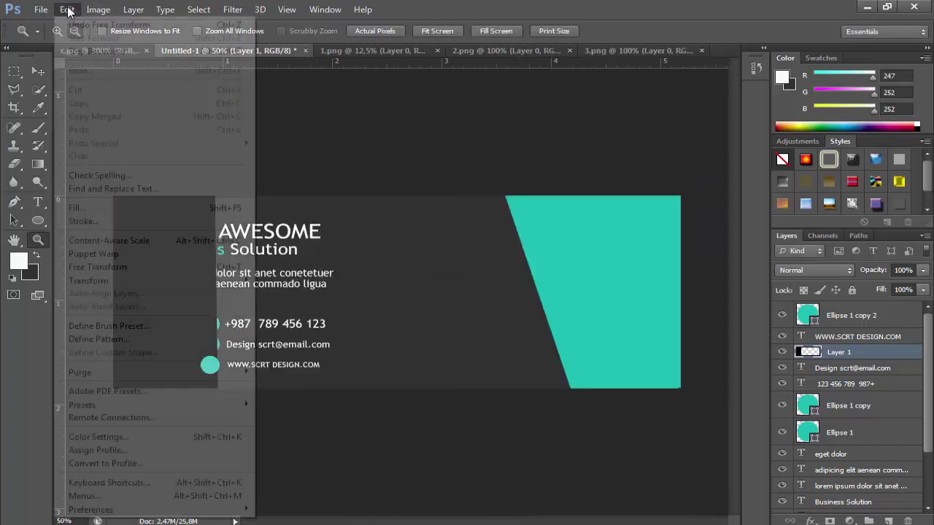
{"action": "left_click", "coordinate": [136, 265]}
{"action": "left_click_drag", "start_coordinate": [434, 198], "coordinate": [541, 189]}
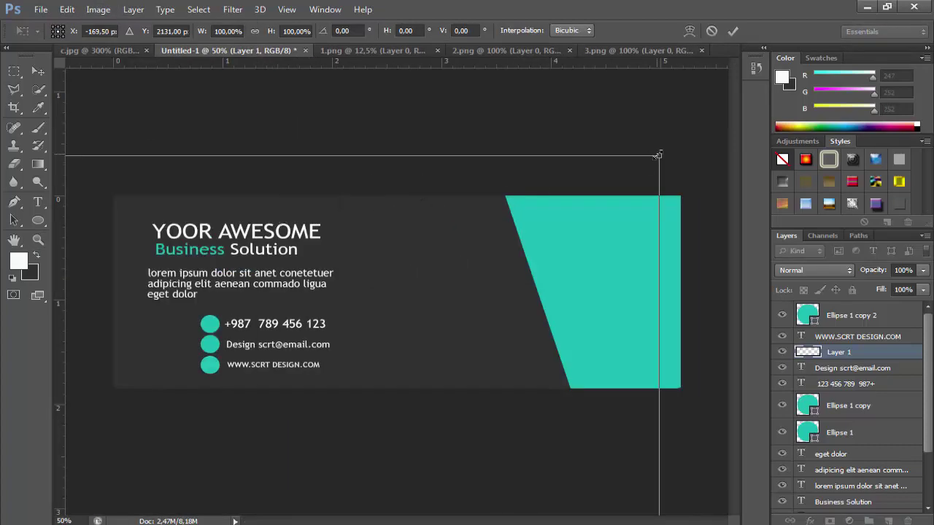
{"action": "left_click_drag", "start_coordinate": [657, 155], "coordinate": [574, 206]}
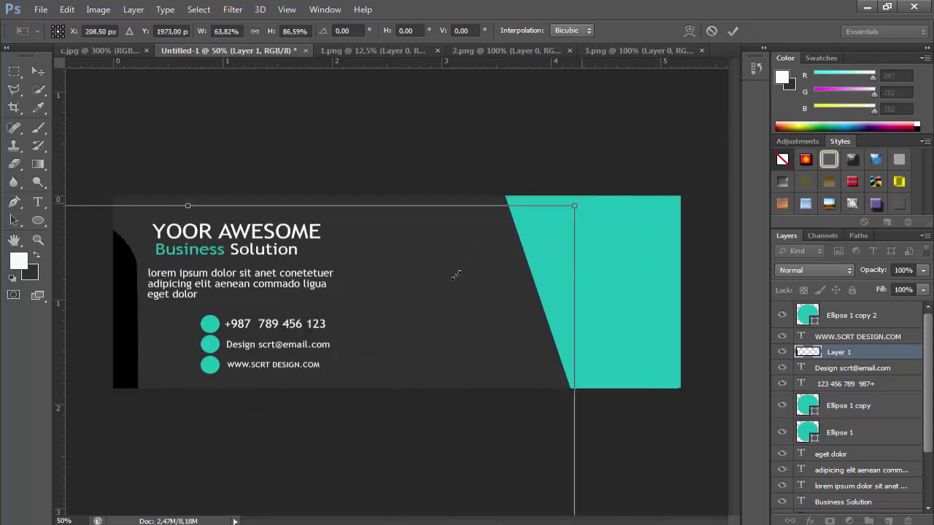
{"action": "left_click_drag", "start_coordinate": [456, 274], "coordinate": [404, 148]}
{"action": "left_click_drag", "start_coordinate": [317, 164], "coordinate": [329, 217]}
{"action": "left_click_drag", "start_coordinate": [358, 284], "coordinate": [230, 300]}
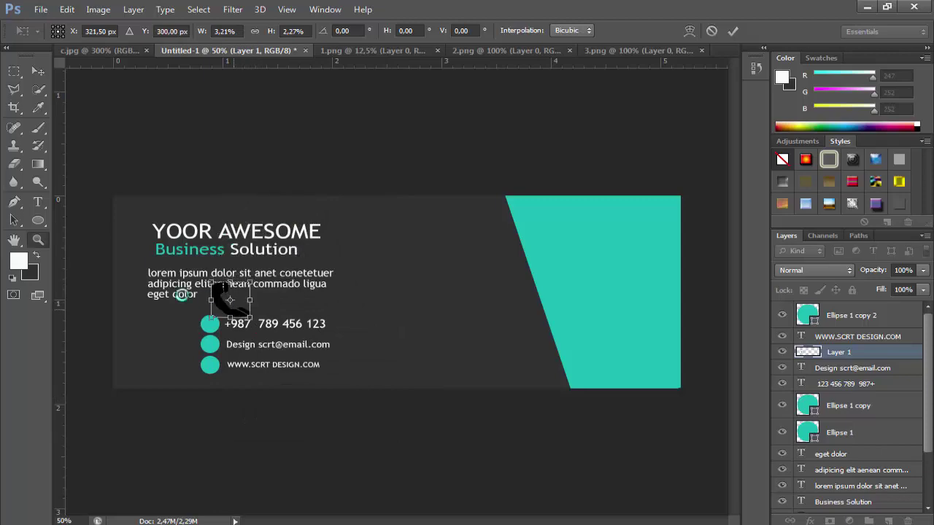
{"action": "key", "text": "Return"}
Zoom in and shrink the phone graphic to icon size on the top teal circle
{"action": "left_click", "coordinate": [227, 378]}
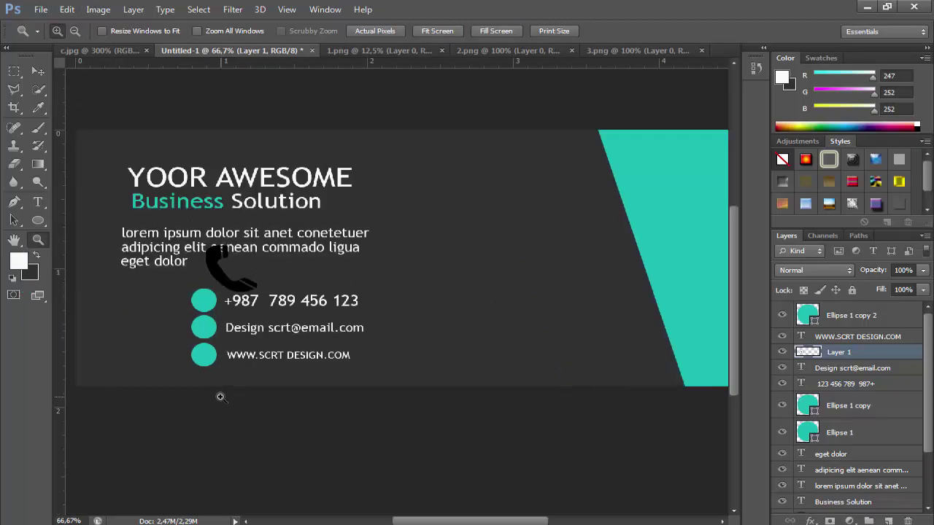
{"action": "left_click", "coordinate": [212, 372]}
{"action": "left_click", "coordinate": [67, 9]}
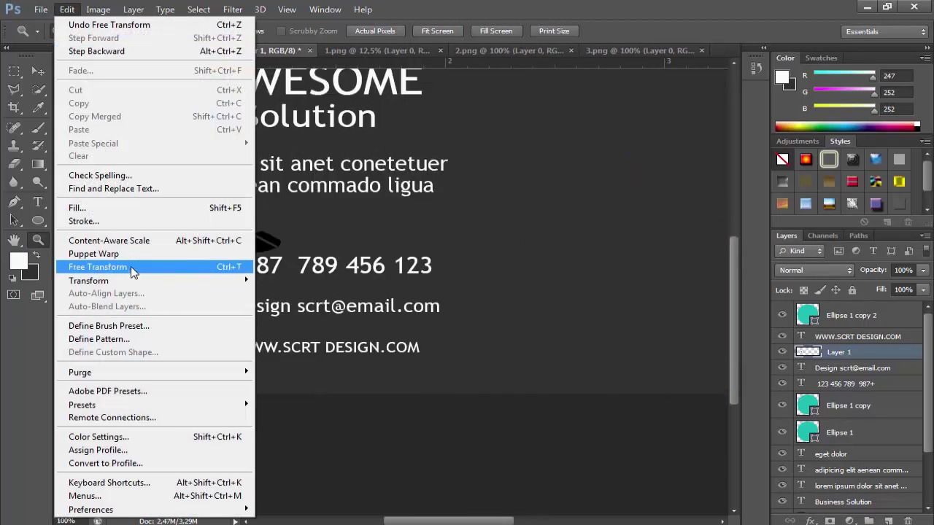
{"action": "left_click", "coordinate": [132, 267]}
{"action": "left_click_drag", "start_coordinate": [280, 251], "coordinate": [235, 275]}
{"action": "key", "text": "Return"}
Give the phone icon a 3 px near-white Stroke effect and close 1.png
{"action": "key", "text": "v"}
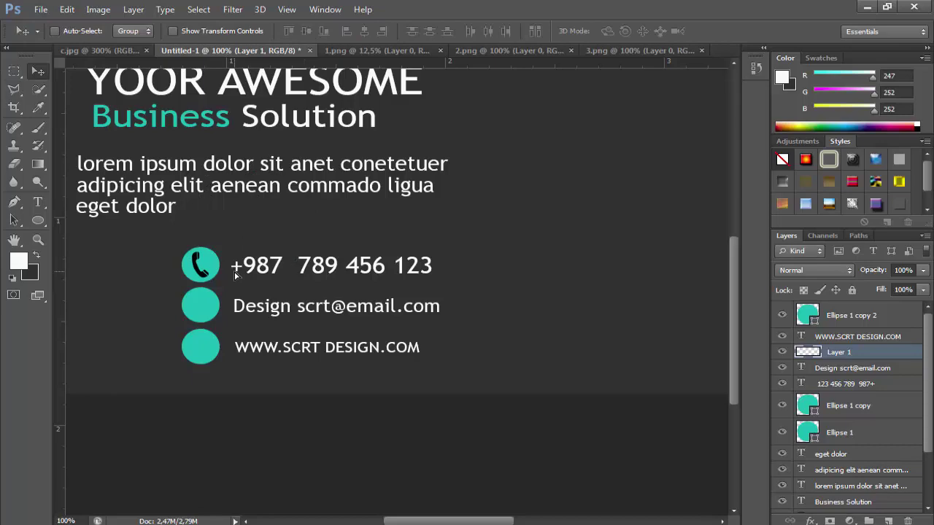
{"action": "left_click", "coordinate": [810, 521]}
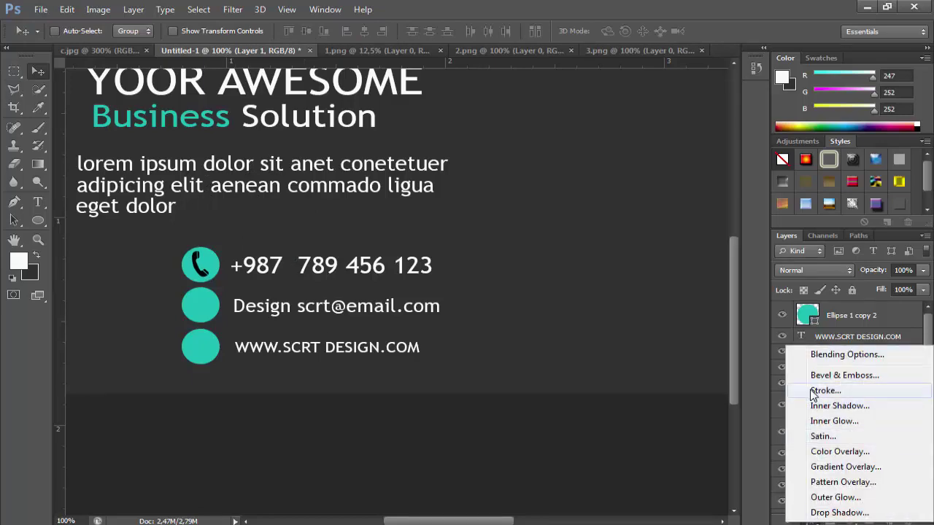
{"action": "left_click", "coordinate": [810, 386]}
{"action": "left_click", "coordinate": [437, 488]}
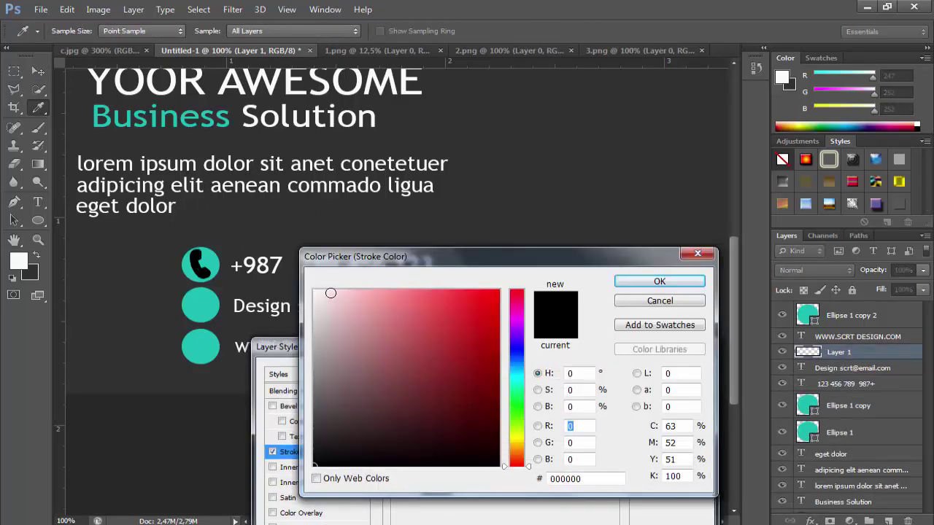
{"action": "left_click", "coordinate": [315, 293]}
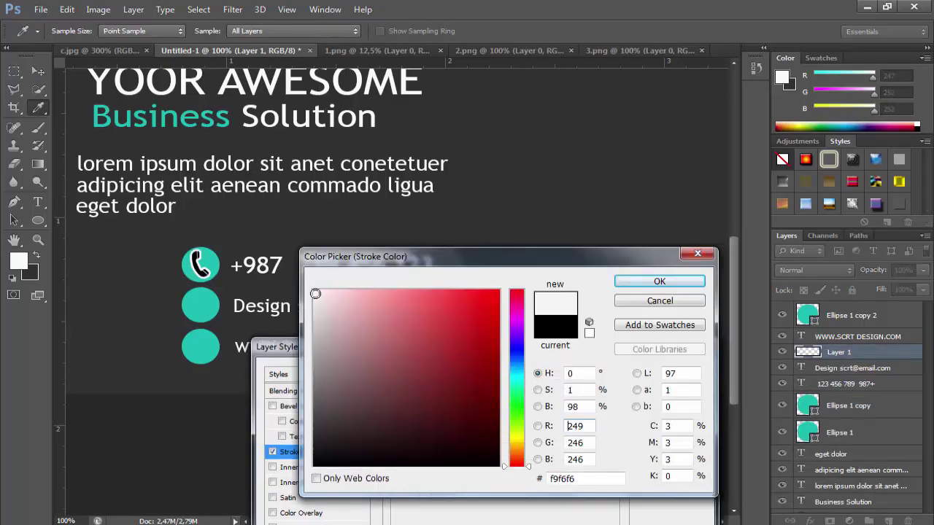
{"action": "left_click", "coordinate": [657, 283]}
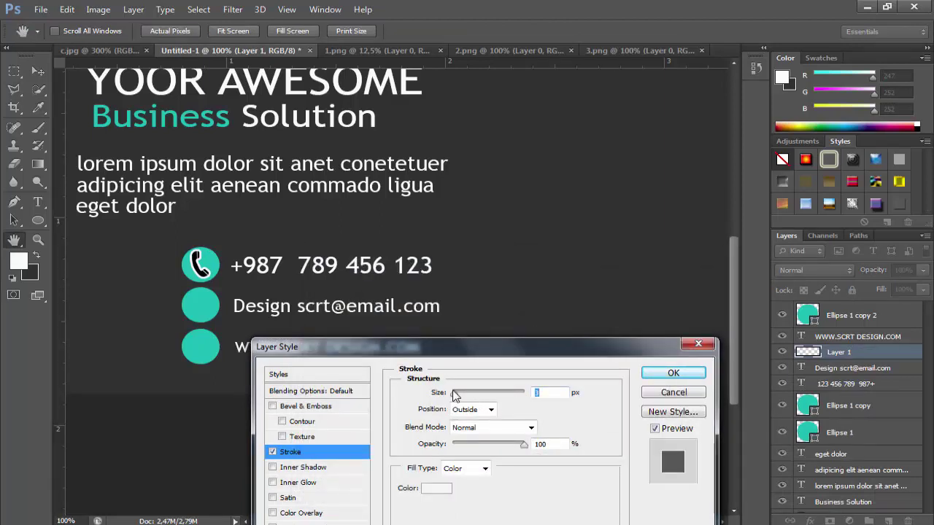
{"action": "left_click_drag", "start_coordinate": [451, 397], "coordinate": [456, 400]}
{"action": "left_click", "coordinate": [673, 372]}
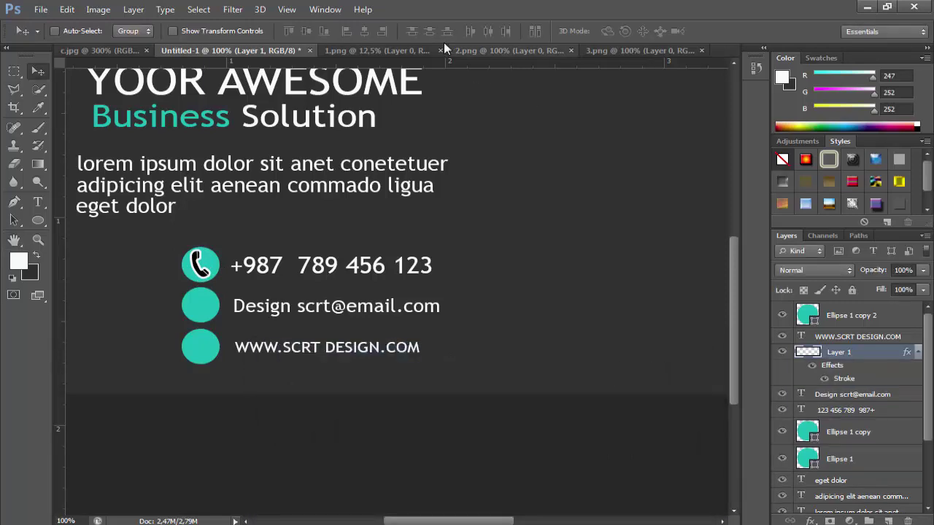
{"action": "left_click", "coordinate": [404, 55]}
{"action": "left_click", "coordinate": [435, 54]}
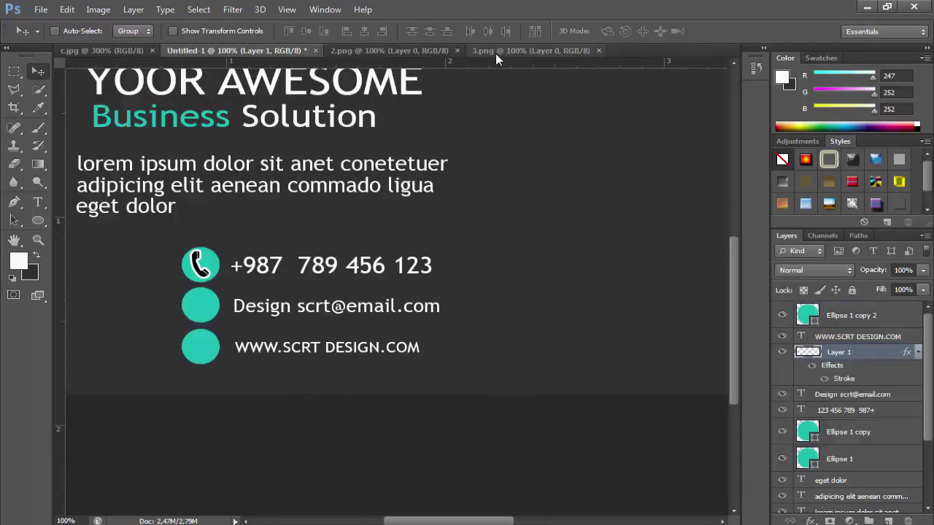
Drag the envelope icon from 3.png into the card and shrink it
{"action": "left_click", "coordinate": [496, 54]}
{"action": "left_click_drag", "start_coordinate": [377, 307], "coordinate": [292, 291]}
{"action": "left_click", "coordinate": [67, 9]}
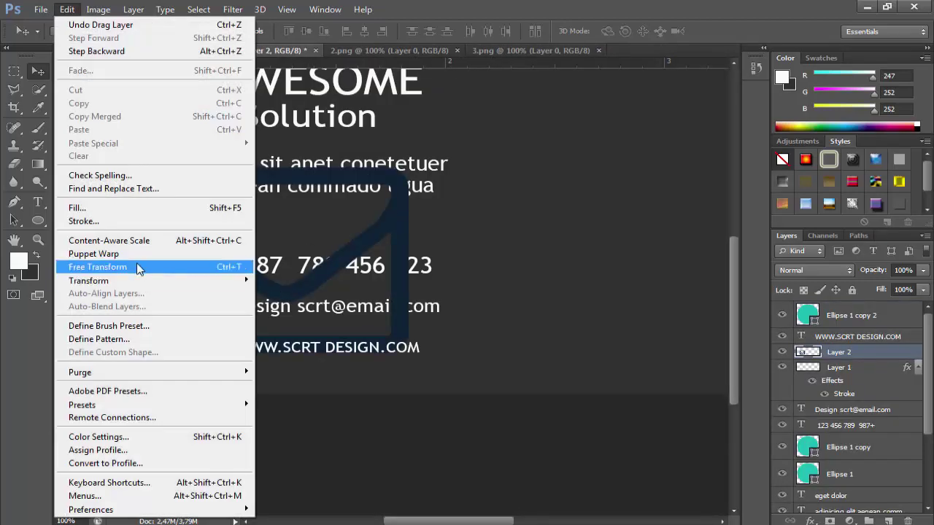
{"action": "left_click", "coordinate": [138, 264]}
{"action": "left_click_drag", "start_coordinate": [409, 350], "coordinate": [199, 308]}
{"action": "key", "text": "Return"}
Resize and position the envelope to fit inside the second teal circle
{"action": "left_click", "coordinate": [66, 9]}
{"action": "left_click", "coordinate": [149, 267]}
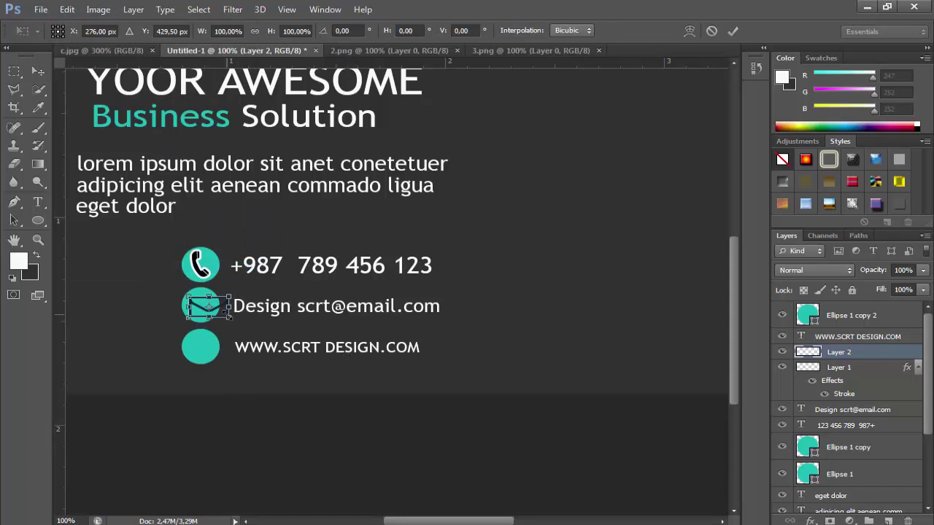
{"action": "left_click_drag", "start_coordinate": [208, 307], "coordinate": [197, 264]}
{"action": "key", "text": "Return"}
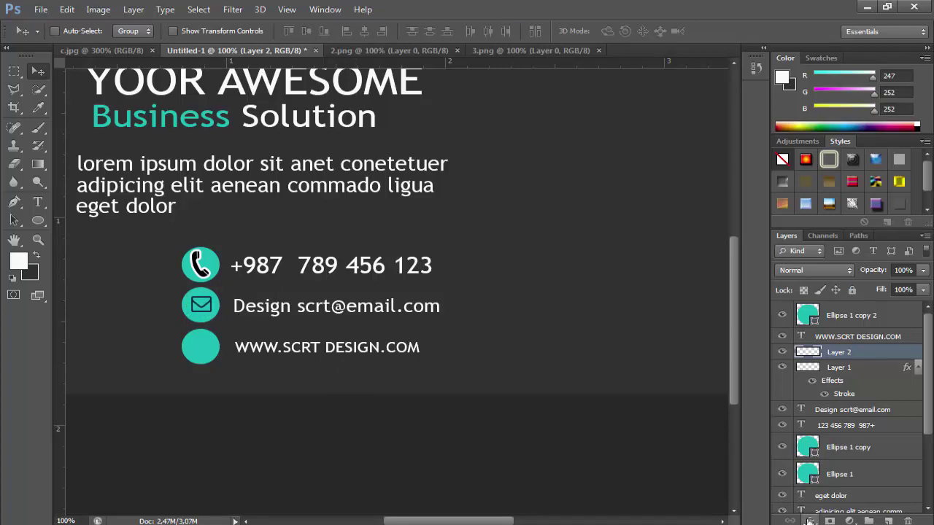
Give the envelope a near-white Stroke effect, then paste the dribbble icon onto the card
{"action": "left_click", "coordinate": [810, 521]}
{"action": "left_click", "coordinate": [800, 386]}
{"action": "left_click", "coordinate": [446, 489]}
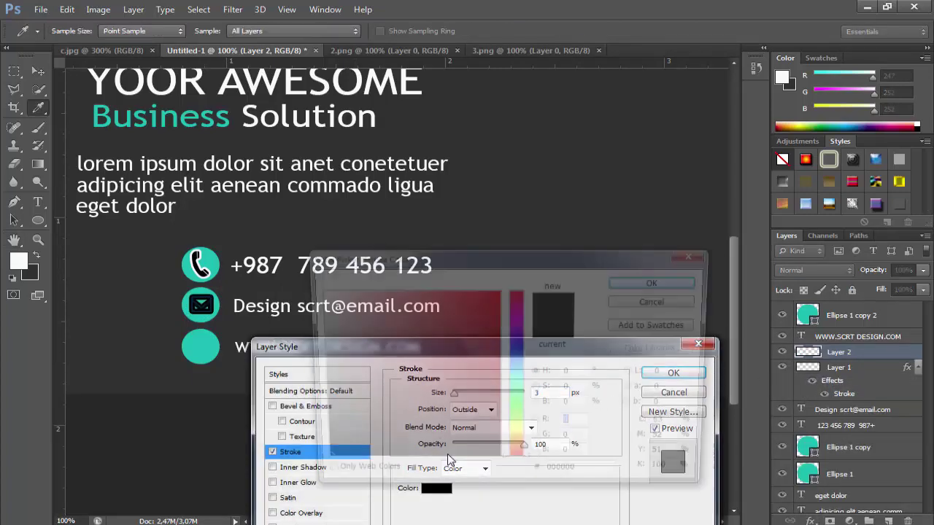
{"action": "left_click", "coordinate": [318, 296]}
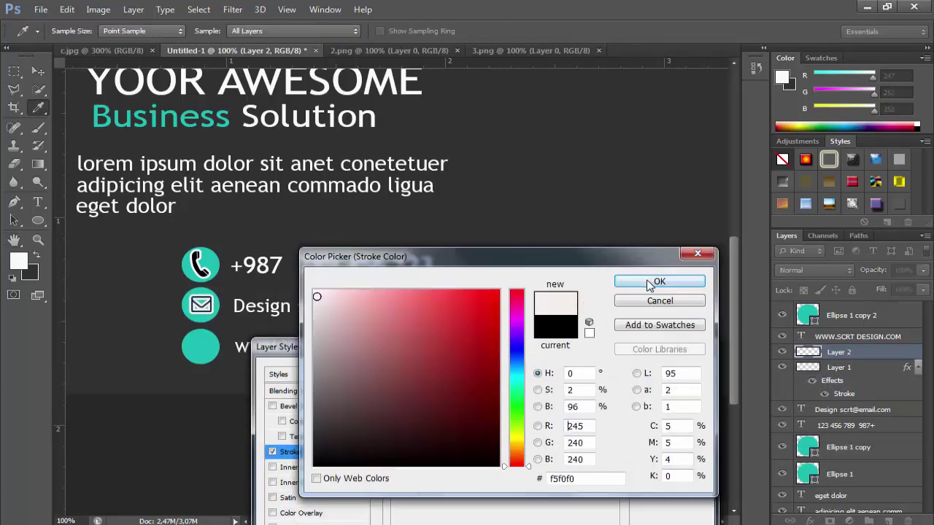
{"action": "left_click", "coordinate": [649, 285]}
{"action": "left_click", "coordinate": [671, 375]}
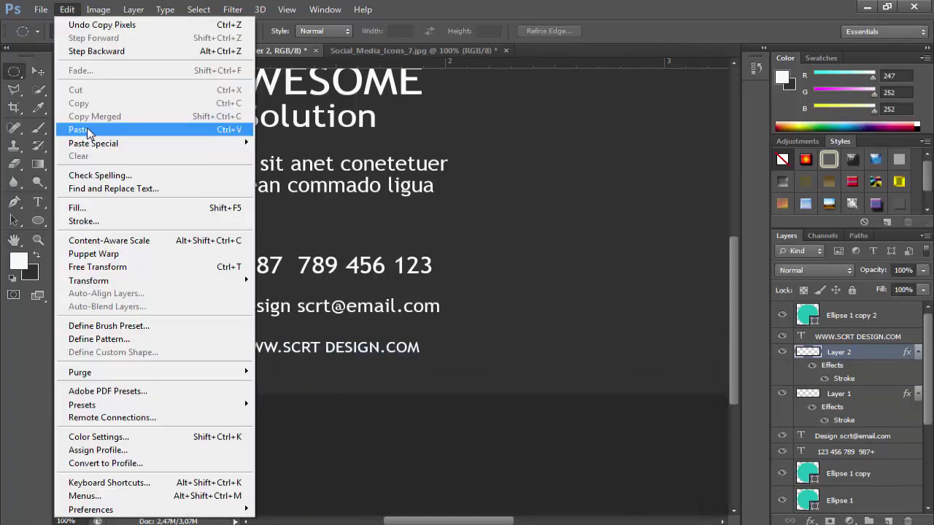
{"action": "left_click", "coordinate": [84, 130]}
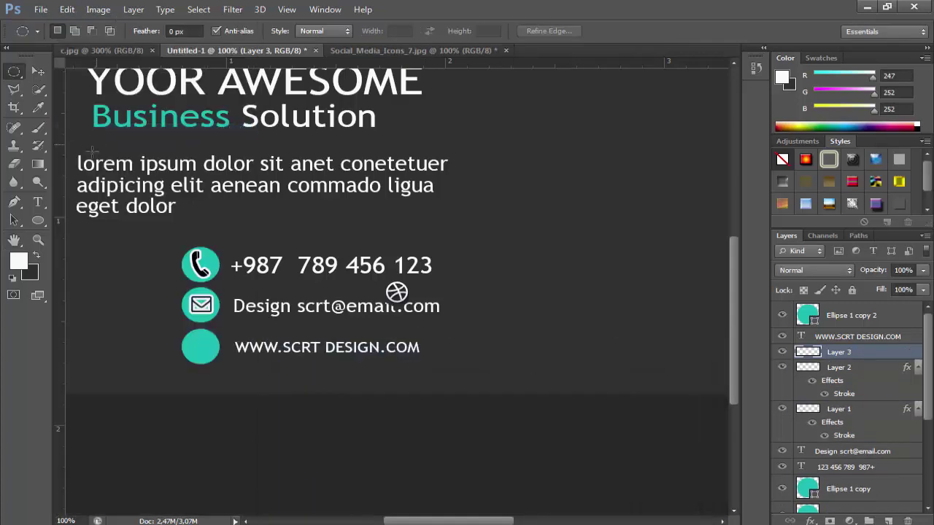
Centre the dribbble icon on the third teal circle and move its layer to the top
{"action": "left_click", "coordinate": [38, 72]}
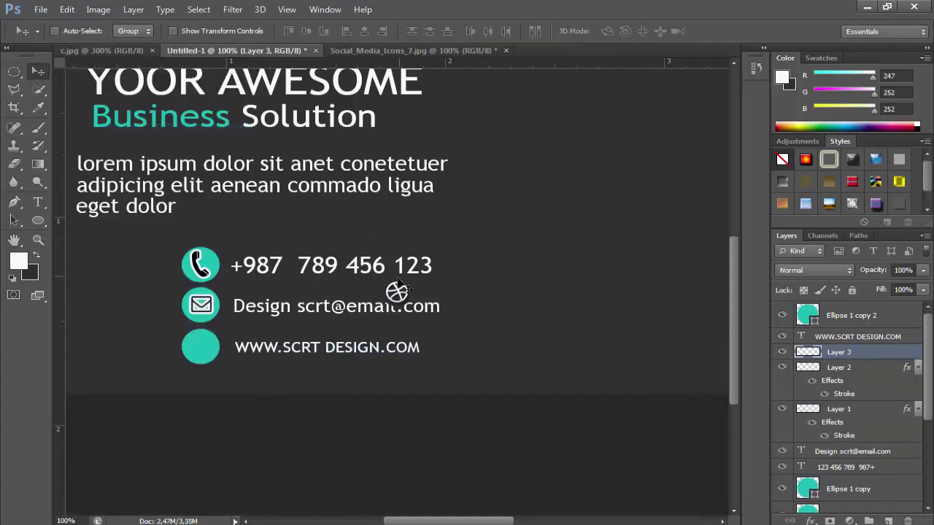
{"action": "left_click_drag", "start_coordinate": [399, 284], "coordinate": [203, 340]}
{"action": "left_click_drag", "start_coordinate": [822, 353], "coordinate": [823, 308]}
{"action": "key", "text": "Right"}
{"action": "key", "text": "Right"}
{"action": "key", "text": "Right"}
{"action": "key", "text": "Right"}
{"action": "key", "text": "Right"}
{"action": "key", "text": "Right"}
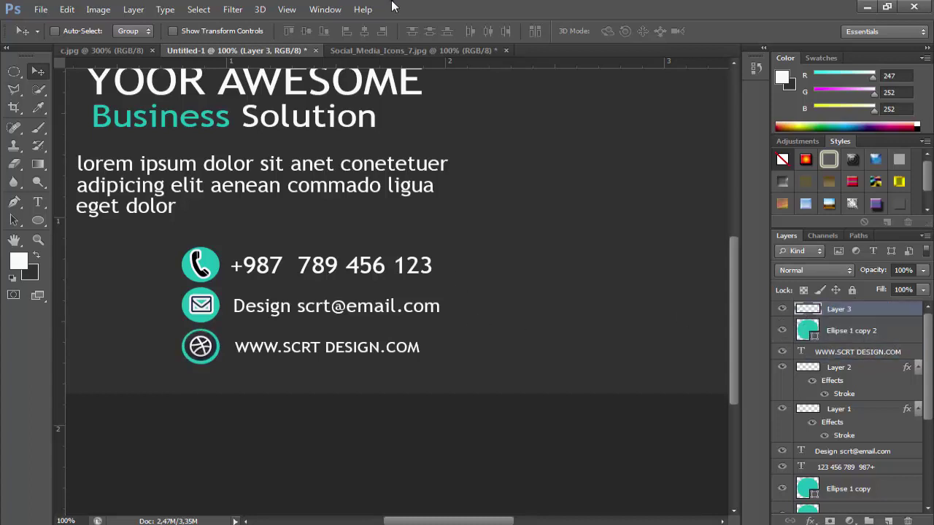
Add a light-coloured Stroke effect to the dribbble icon
{"action": "left_click", "coordinate": [811, 521]}
{"action": "left_click", "coordinate": [823, 379]}
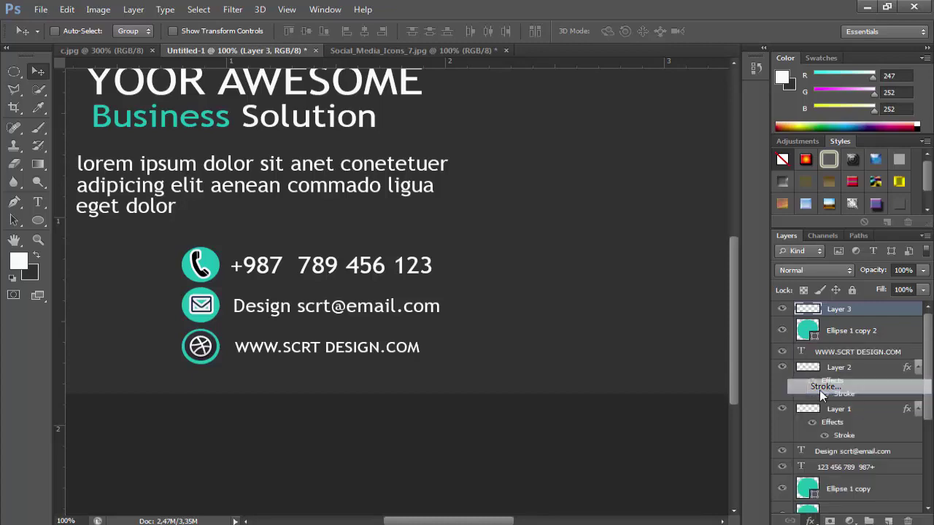
{"action": "left_click", "coordinate": [436, 489]}
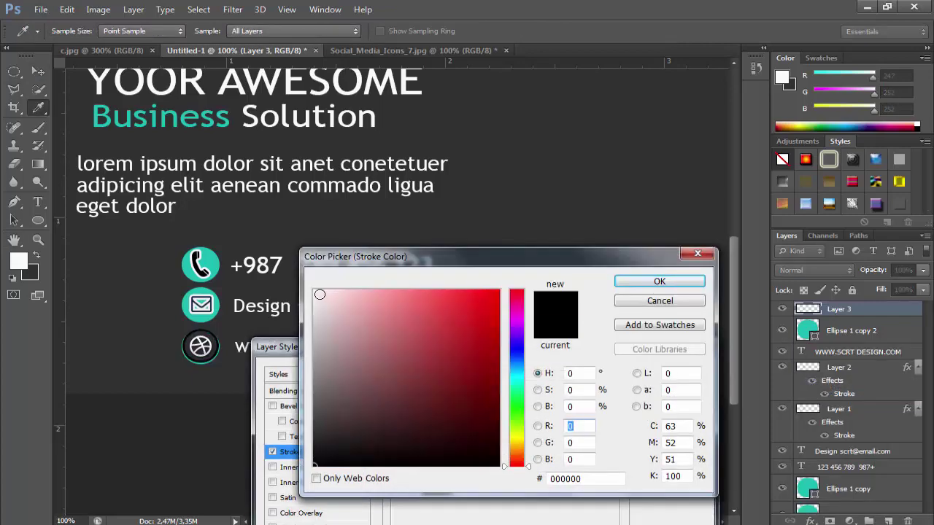
{"action": "left_click", "coordinate": [320, 294]}
{"action": "left_click", "coordinate": [659, 282]}
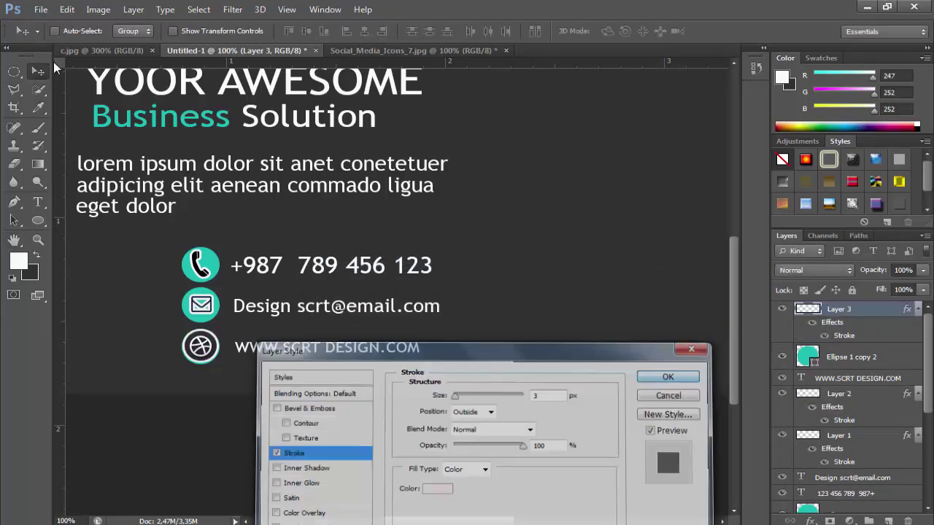
{"action": "left_click", "coordinate": [66, 8]}
Free Transform the dribbble icon down to 75% of its size
{"action": "left_click", "coordinate": [87, 265]}
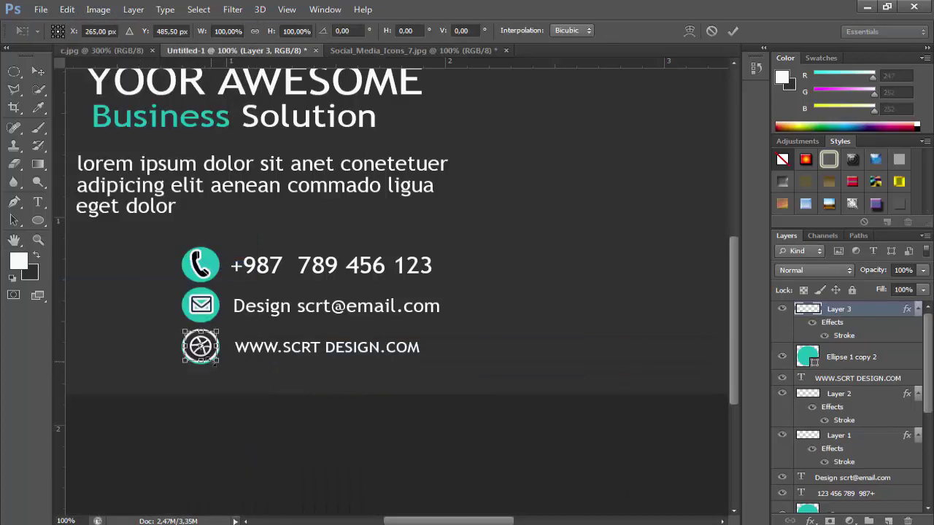
{"action": "left_click_drag", "start_coordinate": [216, 362], "coordinate": [209, 359]}
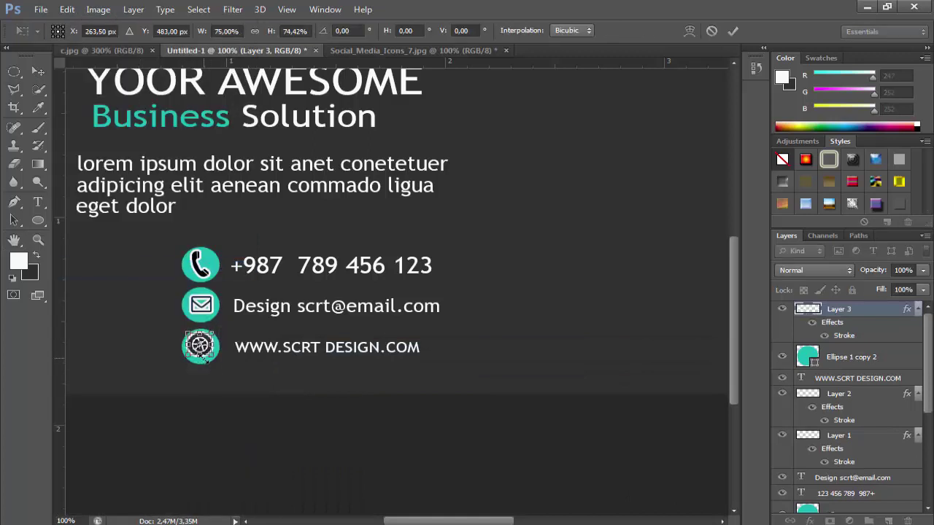
{"action": "key", "text": "Return"}
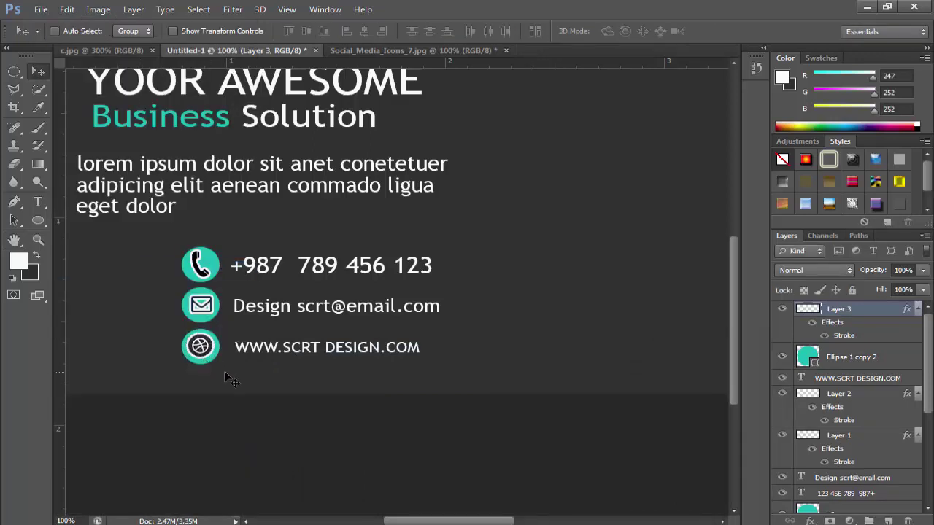
{"action": "scroll", "coordinate": [224, 371], "scroll_direction": "up", "scroll_amount": 2}
{"action": "scroll", "coordinate": [451, 504], "scroll_direction": "right", "scroll_amount": 3}
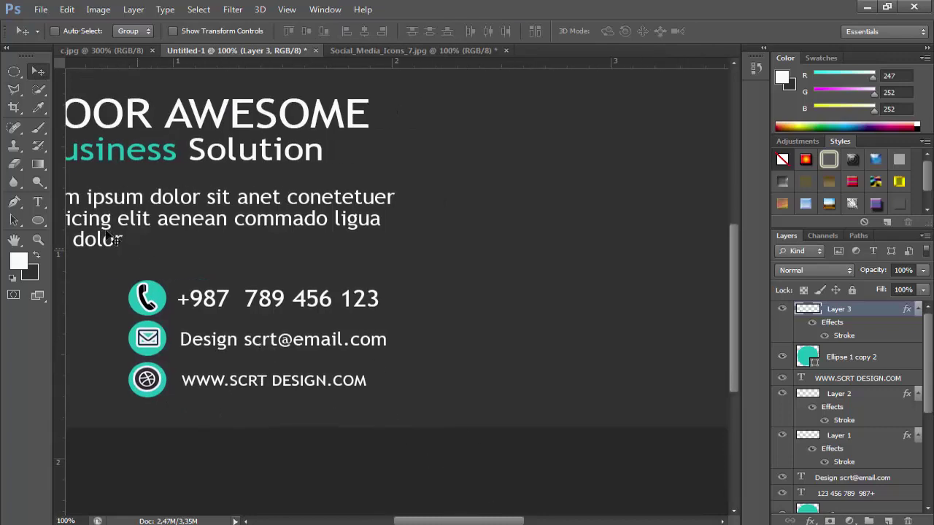
Draw a thin vertical bar right of the contact details, filled with the phone circle's teal
{"action": "right_click", "coordinate": [36, 220]}
{"action": "left_click", "coordinate": [80, 216]}
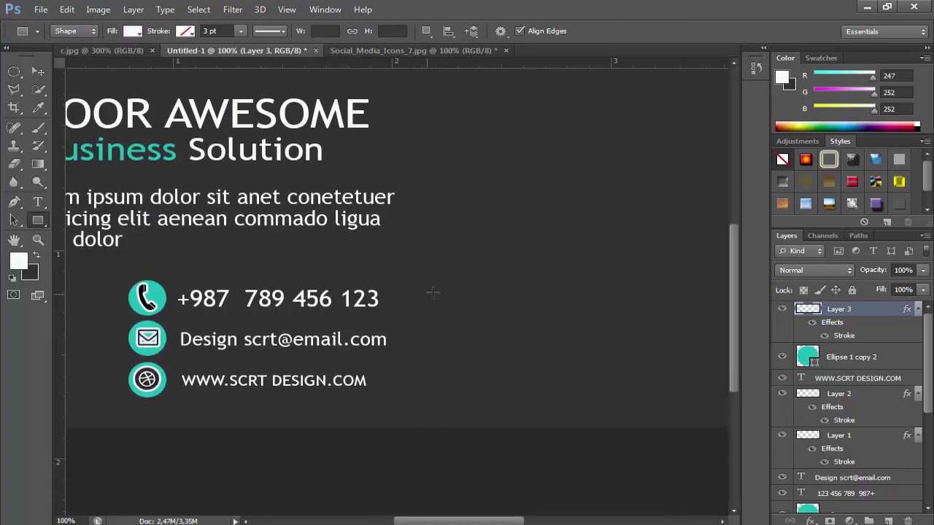
{"action": "left_click_drag", "start_coordinate": [446, 292], "coordinate": [448, 397]}
{"action": "left_click", "coordinate": [38, 73]}
{"action": "key", "text": "Left"}
{"action": "key", "text": "Left"}
{"action": "key", "text": "Left"}
{"action": "key", "text": "Left"}
{"action": "key", "text": "Left"}
{"action": "key", "text": "Left"}
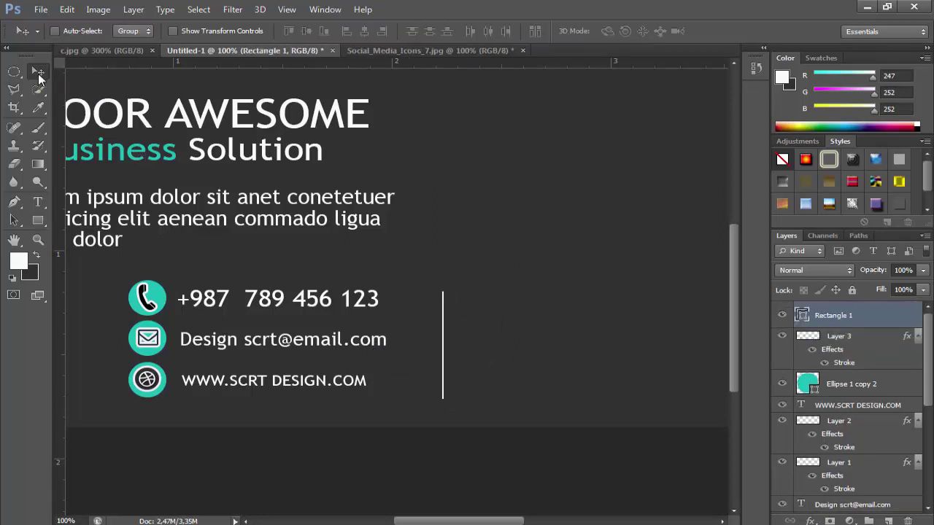
{"action": "key", "text": "Left"}
{"action": "key", "text": "Left"}
{"action": "key", "text": "Left"}
{"action": "key", "text": "Left"}
{"action": "double_click", "coordinate": [803, 316]}
{"action": "left_click", "coordinate": [161, 297]}
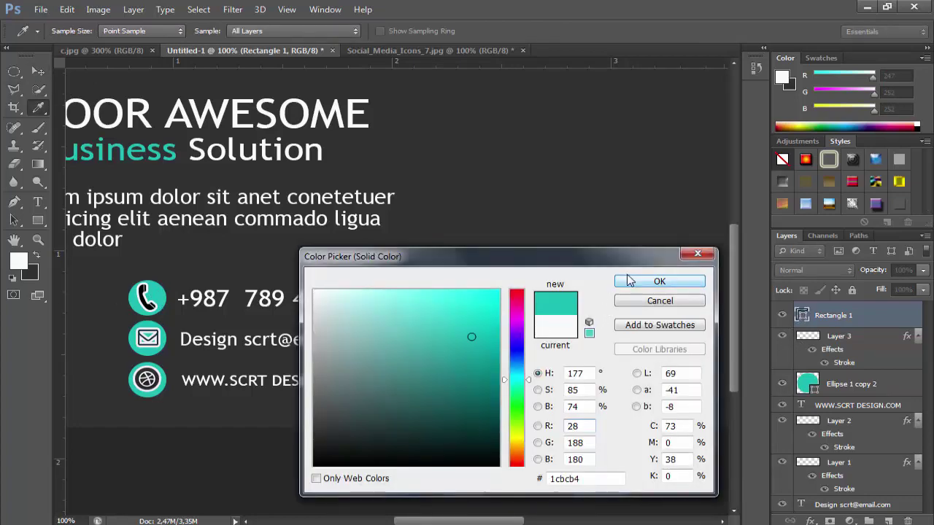
{"action": "left_click", "coordinate": [630, 281]}
Set the foreground colour to the card's teal and draw an ellipse right of the divider
{"action": "left_click", "coordinate": [39, 240]}
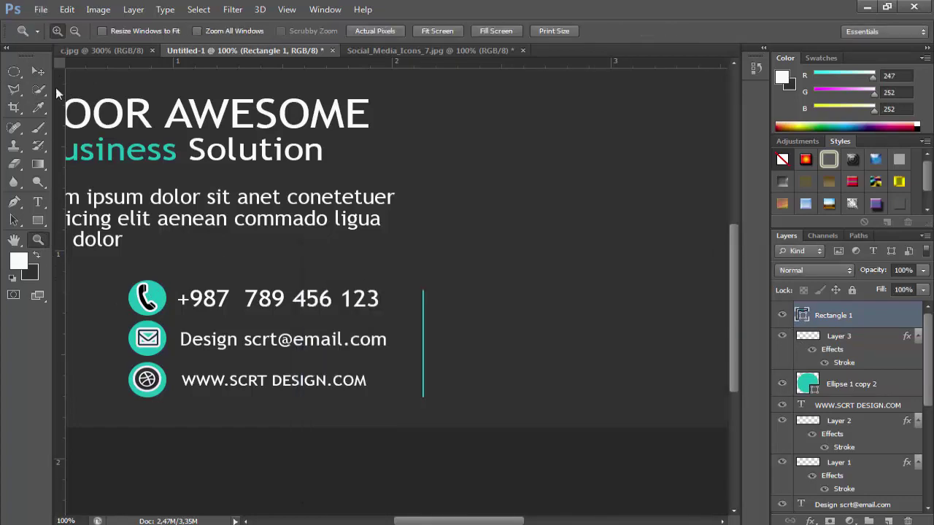
{"action": "left_click", "coordinate": [489, 415], "text": "alt"}
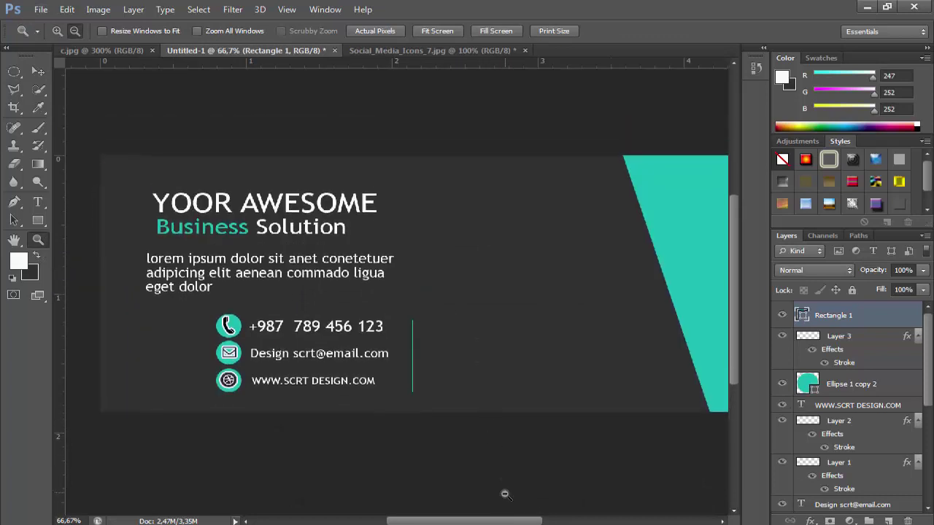
{"action": "left_click_drag", "start_coordinate": [499, 520], "coordinate": [517, 515]}
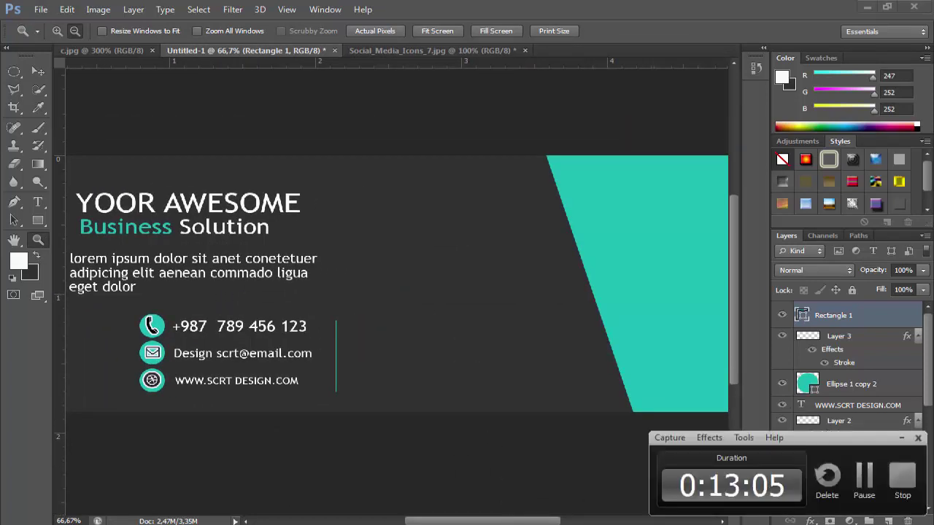
{"action": "left_click", "coordinate": [865, 481]}
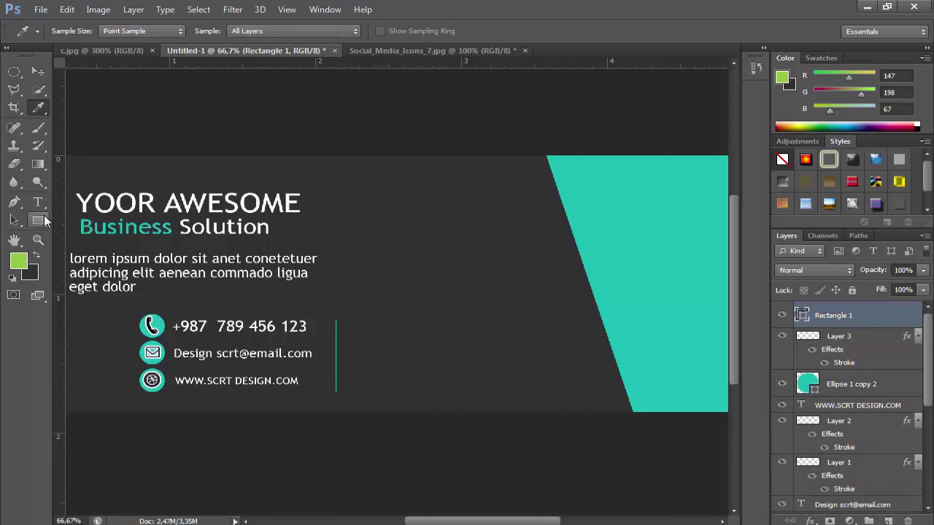
{"action": "left_click", "coordinate": [19, 260]}
{"action": "left_click", "coordinate": [691, 178]}
{"action": "left_click", "coordinate": [652, 286]}
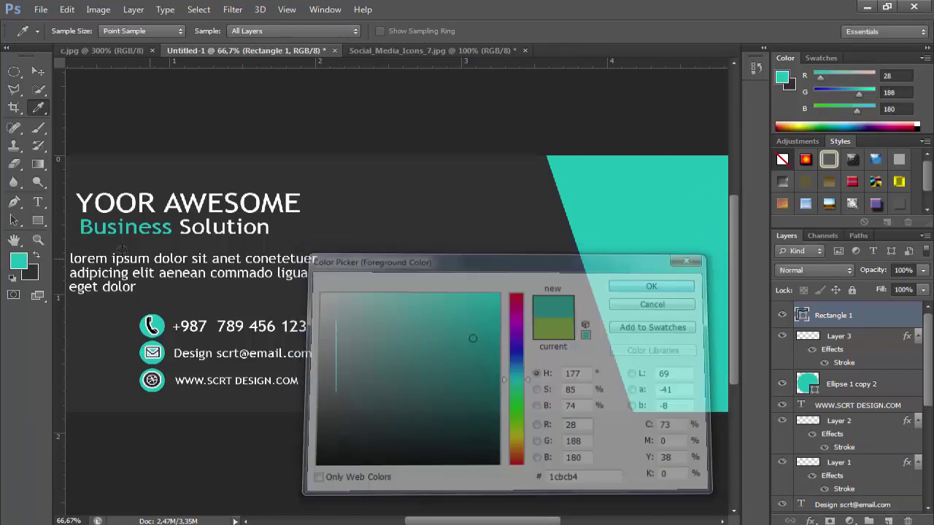
{"action": "key", "text": "z"}
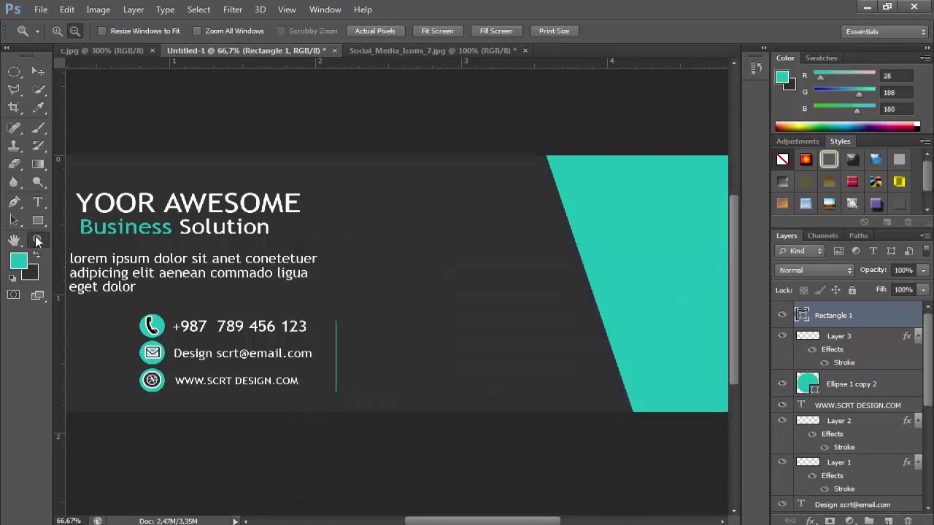
{"action": "left_click_drag", "start_coordinate": [38, 220], "coordinate": [83, 240]}
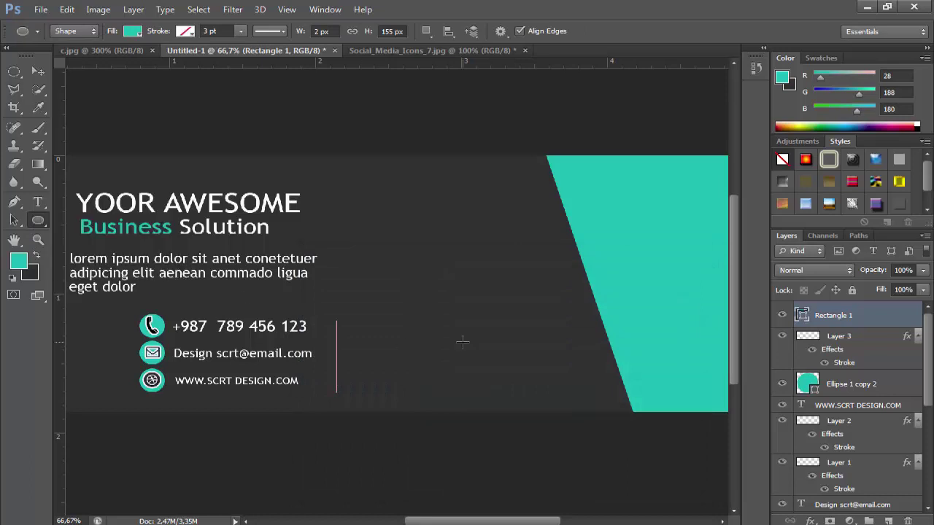
{"action": "left_click_drag", "start_coordinate": [432, 329], "coordinate": [428, 373]}
Resize the teal ellipse with Free Transform Path and nudge it left
{"action": "left_click", "coordinate": [66, 9]}
{"action": "left_click", "coordinate": [104, 265]}
{"action": "key", "text": "Return"}
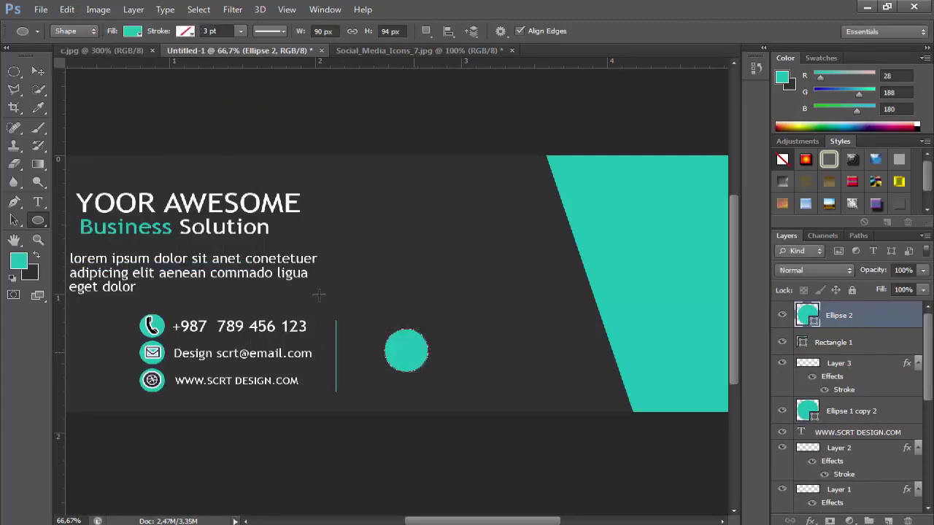
{"action": "left_click", "coordinate": [38, 71]}
{"action": "key", "text": "shift+Left"}
{"action": "key", "text": "shift+Left"}
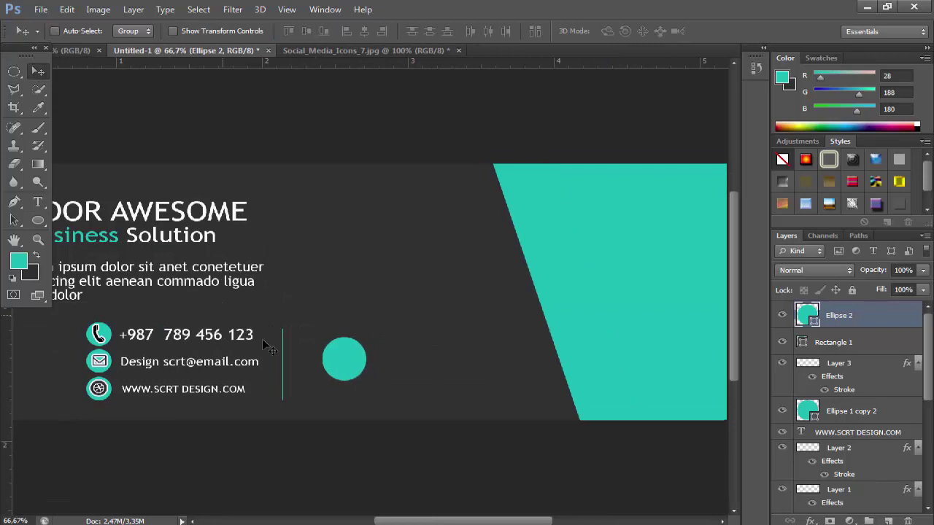
Duplicate the ellipse twice as Ellipse 2 copy and copy 2, shifting each copy right
{"action": "right_click", "coordinate": [832, 315]}
{"action": "left_click", "coordinate": [584, 110]}
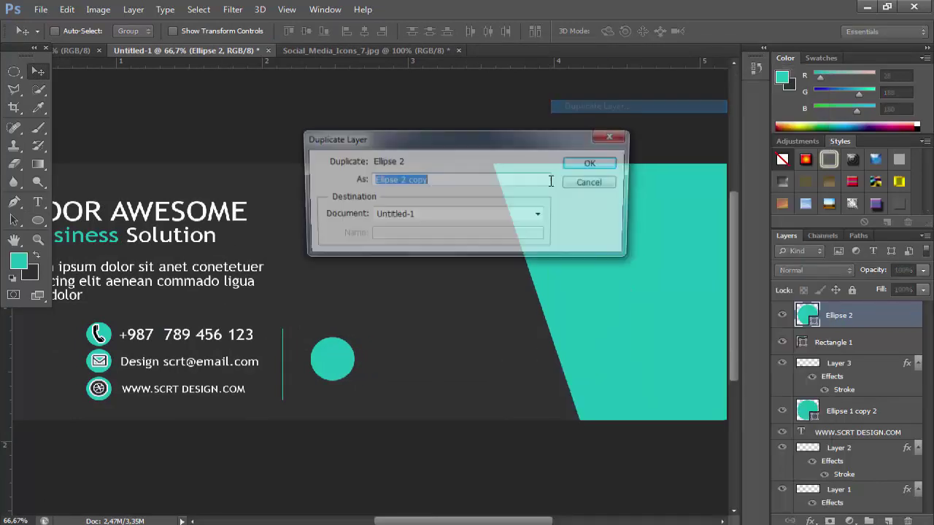
{"action": "left_click", "coordinate": [592, 161]}
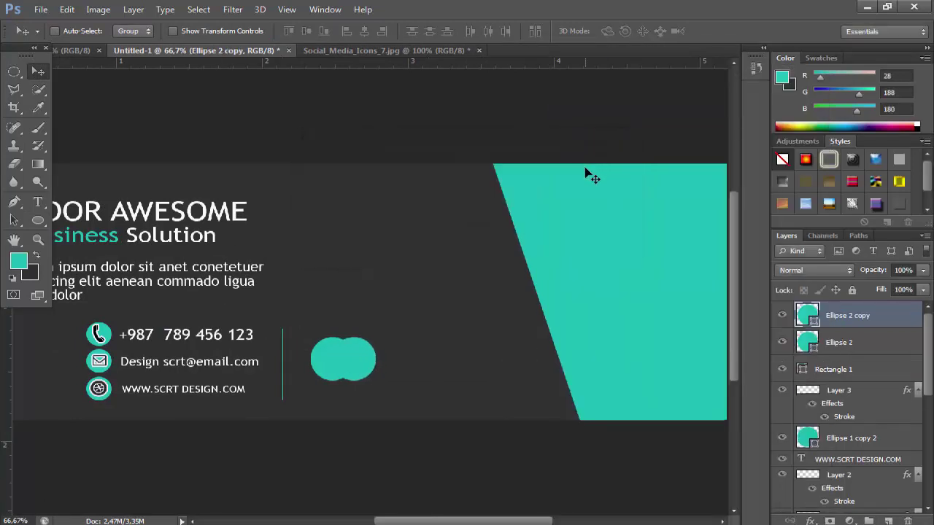
{"action": "key", "text": "shift+Right"}
{"action": "key", "text": "shift+Right"}
{"action": "key", "text": "shift+Right"}
{"action": "key", "text": "shift+Right"}
{"action": "key", "text": "shift+Right"}
{"action": "key", "text": "shift+Right"}
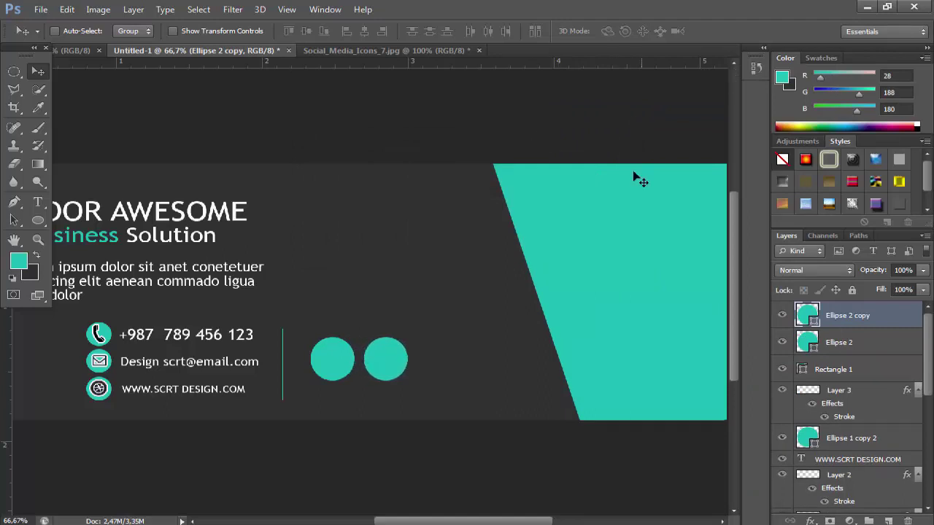
{"action": "right_click", "coordinate": [832, 313]}
{"action": "left_click", "coordinate": [584, 102]}
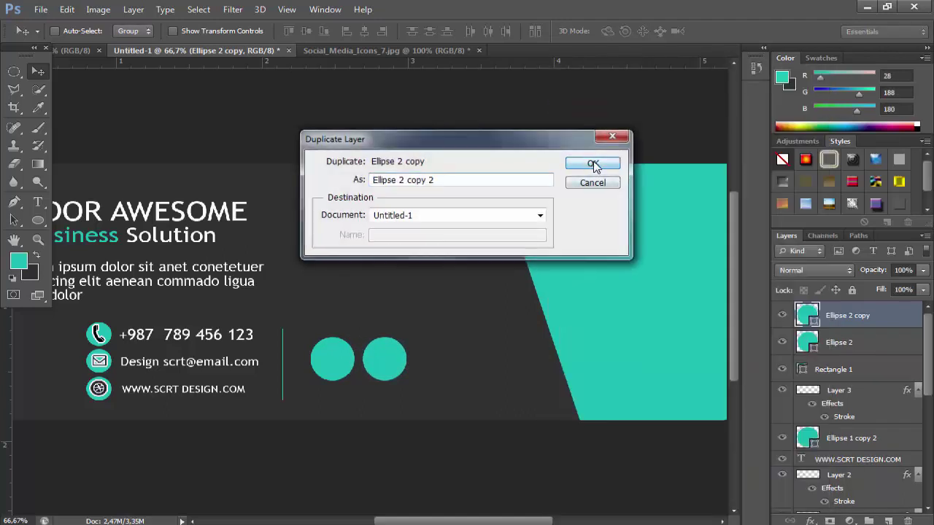
{"action": "left_click", "coordinate": [595, 164]}
{"action": "key", "text": "shift+Right"}
{"action": "key", "text": "shift+Right"}
{"action": "key", "text": "shift+Right"}
{"action": "key", "text": "shift+Right"}
{"action": "key", "text": "shift+Right"}
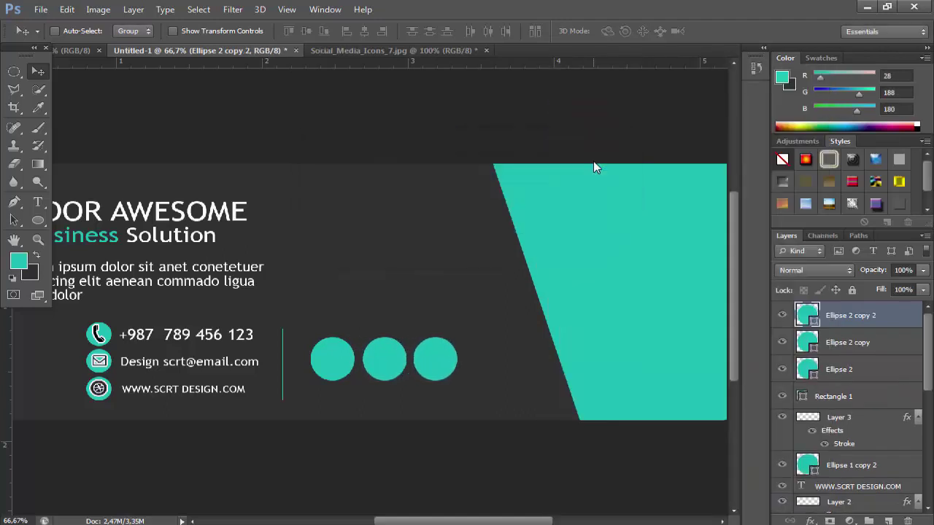
{"action": "key", "text": "Right"}
{"action": "key", "text": "Right"}
{"action": "key", "text": "Right"}
Paste the Twitter bird and scale it into the first teal circle
{"action": "left_click", "coordinate": [66, 9]}
{"action": "left_click", "coordinate": [109, 130]}
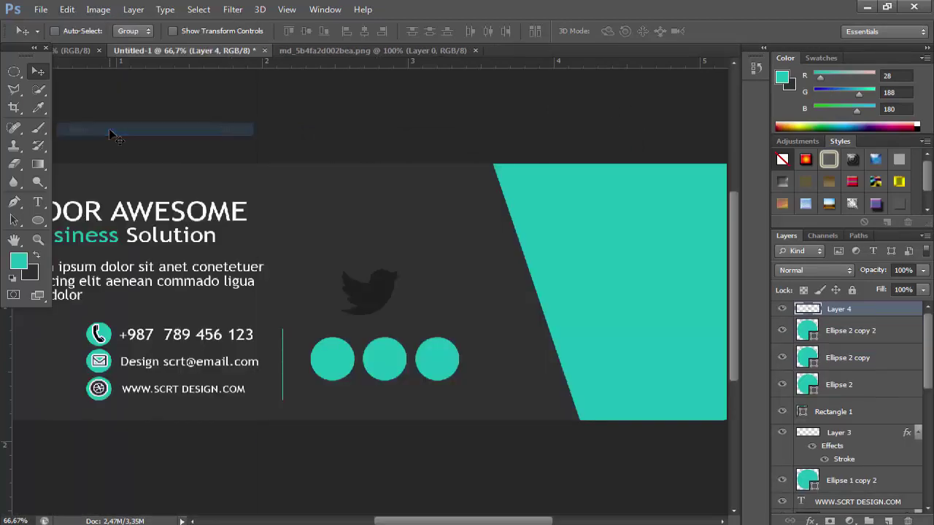
{"action": "left_click", "coordinate": [67, 9]}
{"action": "left_click", "coordinate": [109, 265]}
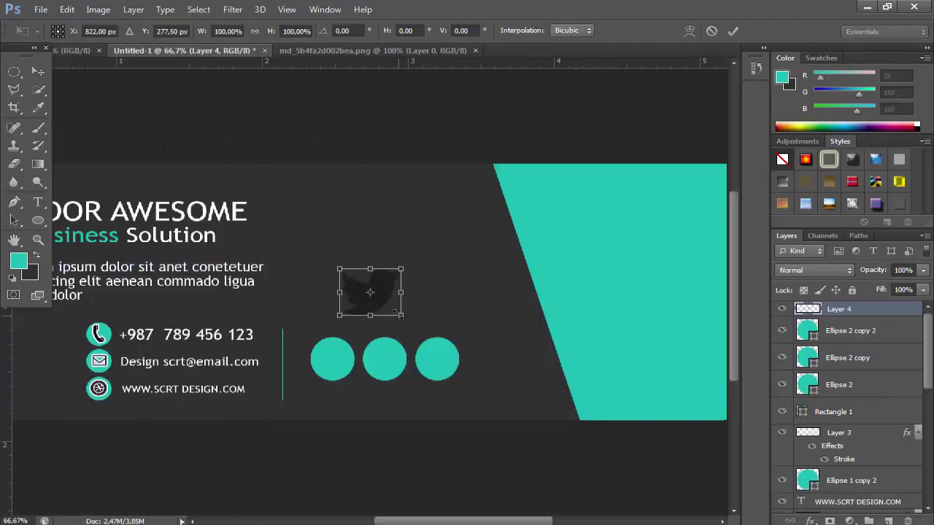
{"action": "left_click_drag", "start_coordinate": [398, 314], "coordinate": [374, 292]}
{"action": "key", "text": "Return"}
{"action": "left_click_drag", "start_coordinate": [346, 321], "coordinate": [340, 346]}
{"action": "left_click", "coordinate": [67, 9]}
{"action": "left_click", "coordinate": [104, 265]}
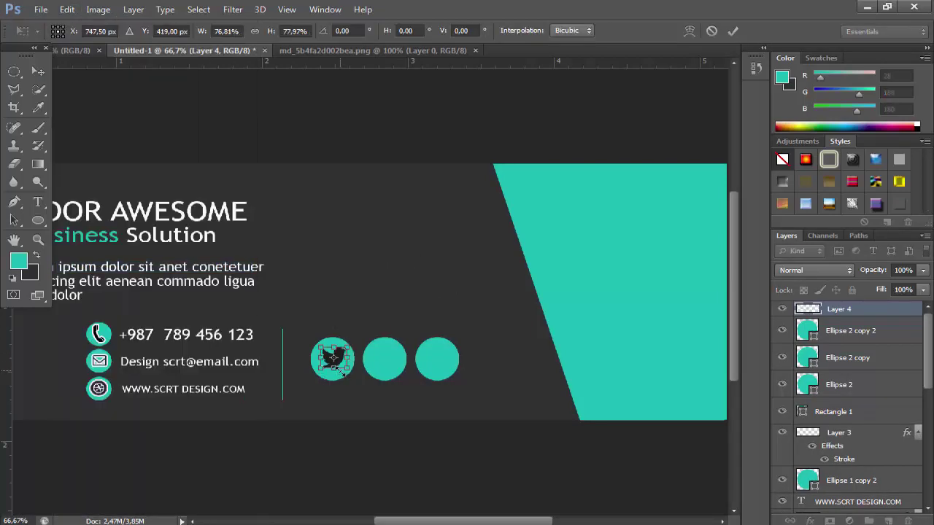
{"action": "key", "text": "Return"}
Select the Snapchat ghost on the icon sheet with an elliptical marquee and copy it
{"action": "left_click", "coordinate": [329, 51]}
{"action": "key", "text": "m"}
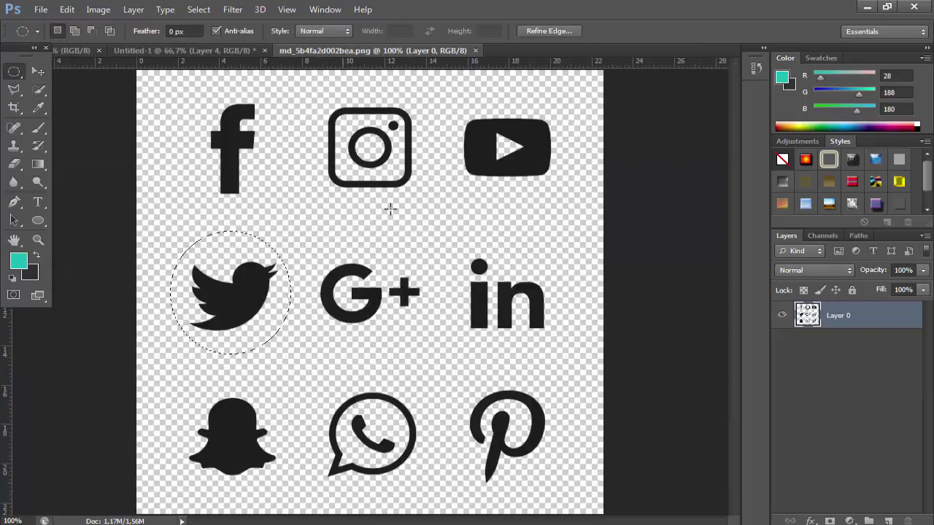
{"action": "left_click_drag", "start_coordinate": [282, 356], "coordinate": [251, 444]}
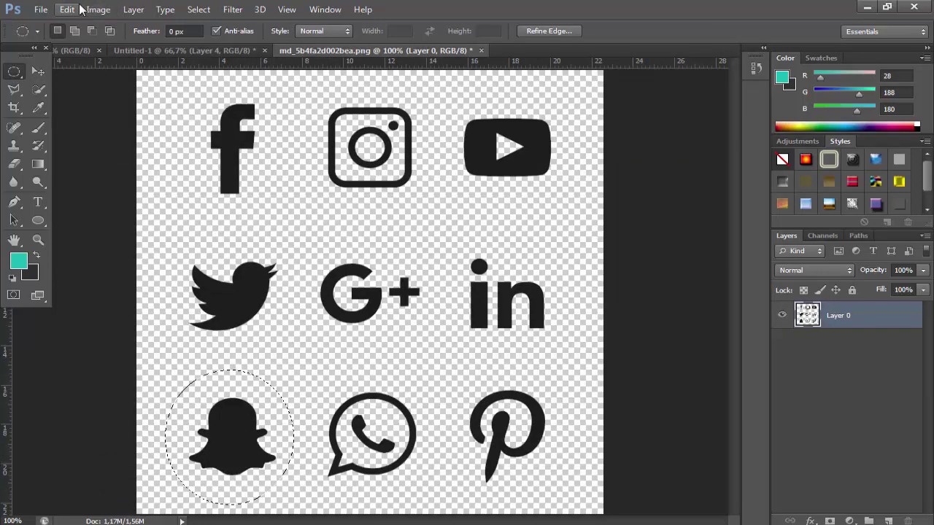
{"action": "left_click", "coordinate": [67, 9]}
{"action": "left_click", "coordinate": [84, 107]}
Paste the Snapchat ghost into the card and shrink it to fit the middle circle
{"action": "left_click", "coordinate": [40, 71]}
{"action": "left_click", "coordinate": [184, 50]}
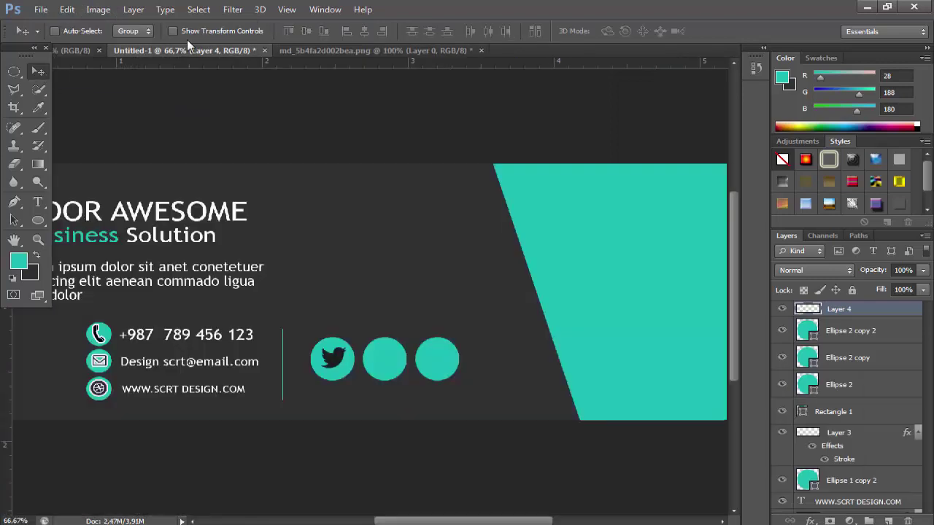
{"action": "left_click", "coordinate": [67, 9]}
{"action": "left_click", "coordinate": [81, 129]}
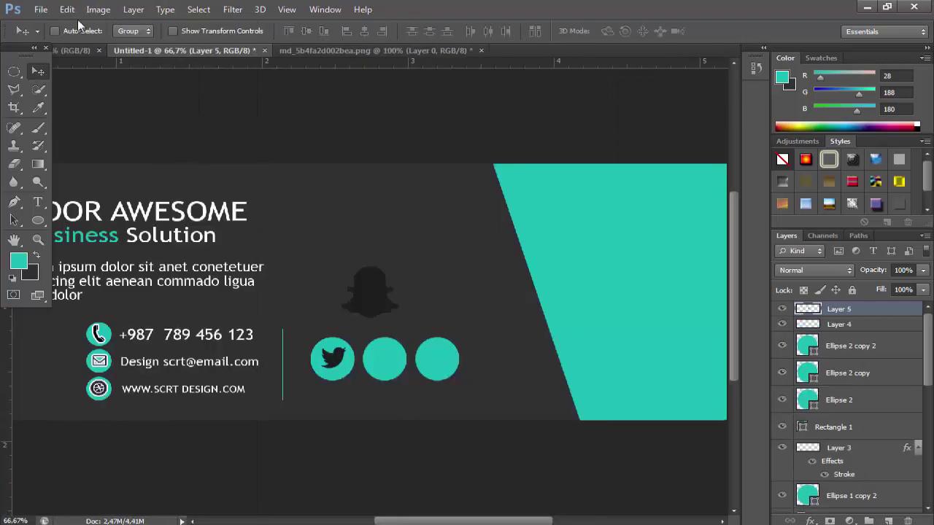
{"action": "left_click", "coordinate": [67, 8]}
{"action": "left_click", "coordinate": [97, 267]}
{"action": "left_click_drag", "start_coordinate": [399, 318], "coordinate": [398, 367]}
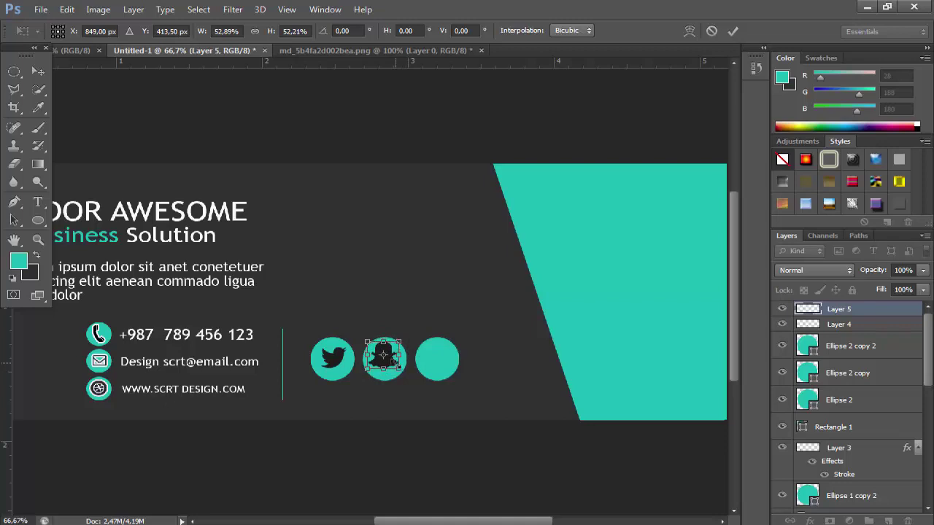
{"action": "key", "text": "Return"}
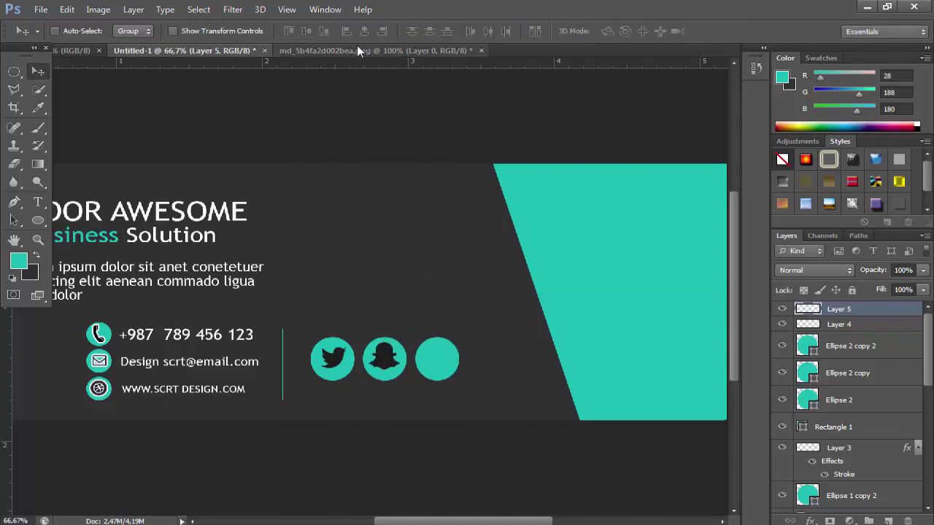
{"action": "left_click", "coordinate": [357, 48]}
Copy the Facebook f from the icon sheet with an elliptical selection and paste it into the card
{"action": "key", "text": "m"}
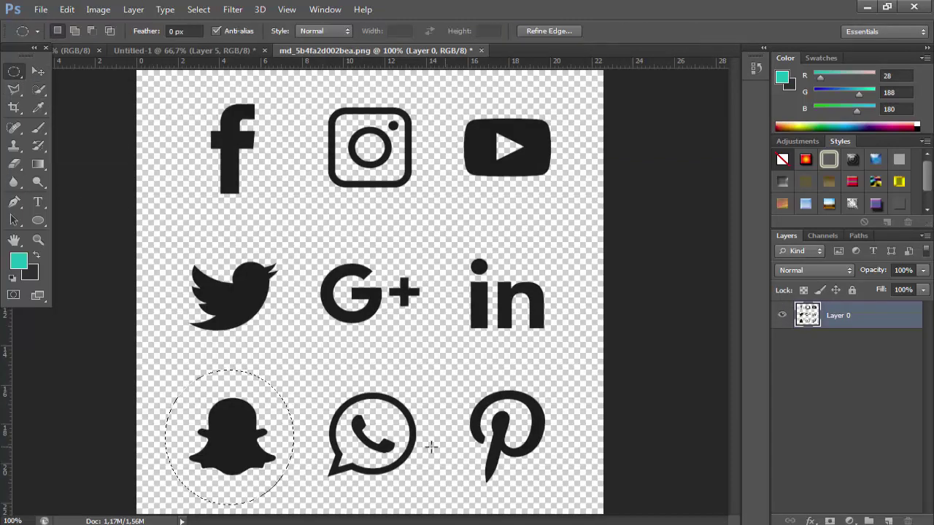
{"action": "left_click_drag", "start_coordinate": [267, 96], "coordinate": [285, 164]}
{"action": "left_click", "coordinate": [67, 9]}
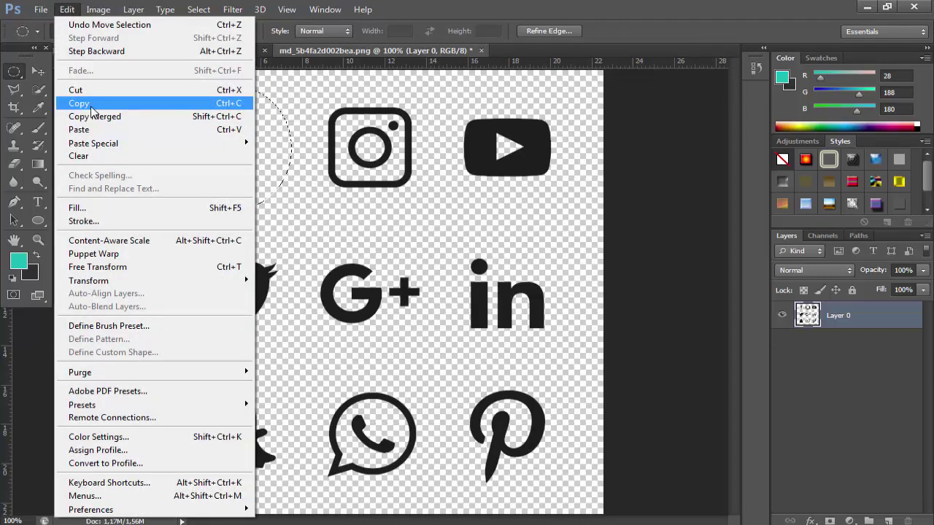
{"action": "left_click", "coordinate": [88, 108]}
{"action": "left_click", "coordinate": [223, 51]}
{"action": "left_click", "coordinate": [68, 9]}
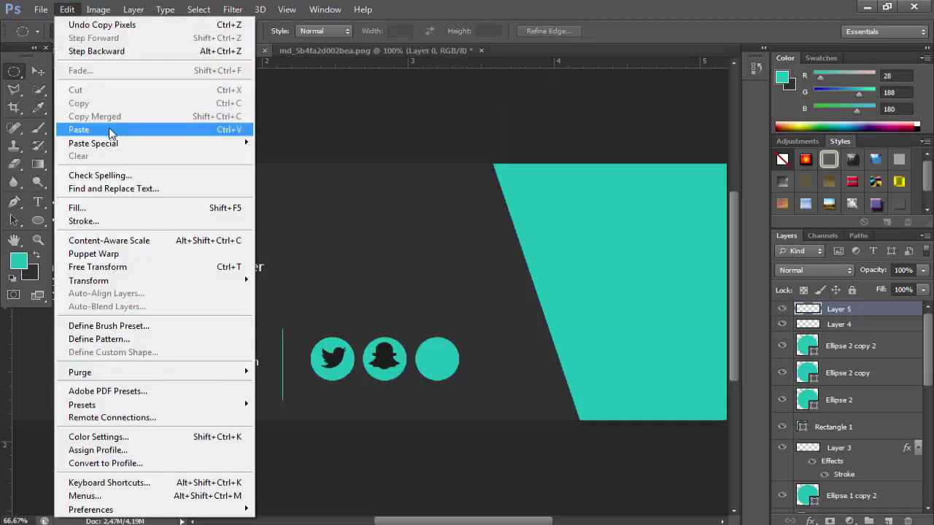
{"action": "left_click", "coordinate": [80, 127]}
Shrink the Facebook f, reducing its height to about 66%
{"action": "left_click", "coordinate": [73, 10]}
{"action": "left_click", "coordinate": [95, 265]}
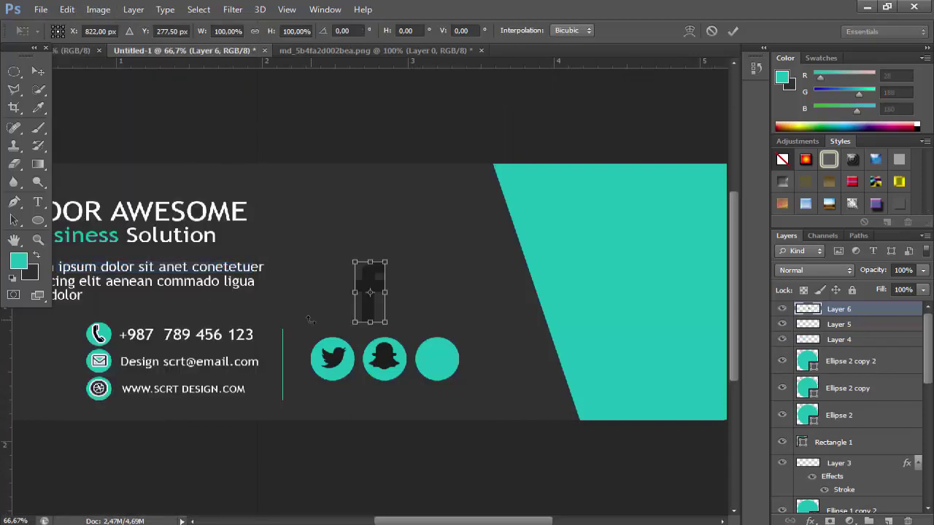
{"action": "left_click_drag", "start_coordinate": [384, 326], "coordinate": [376, 302]}
{"action": "key", "text": "Return"}
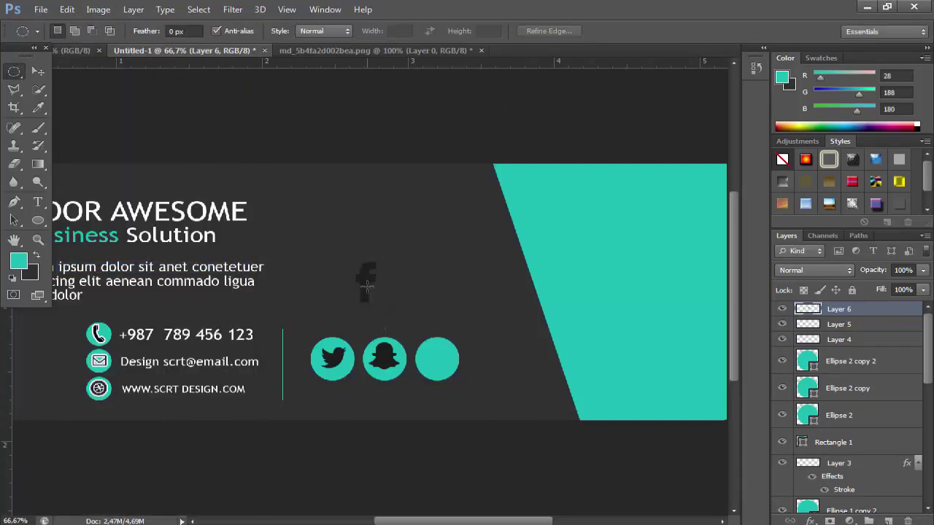
{"action": "left_click", "coordinate": [39, 71]}
{"action": "left_click", "coordinate": [67, 9]}
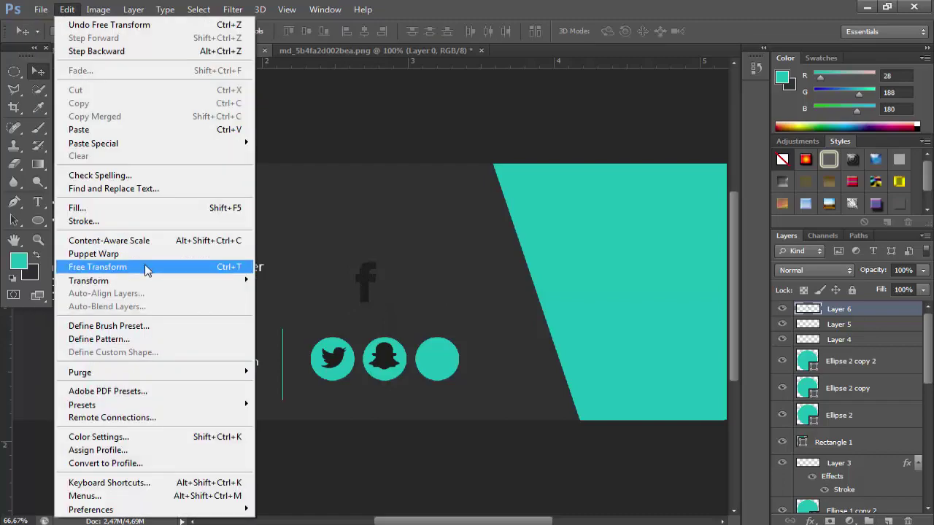
{"action": "left_click", "coordinate": [146, 265]}
{"action": "left_click_drag", "start_coordinate": [375, 299], "coordinate": [379, 288]}
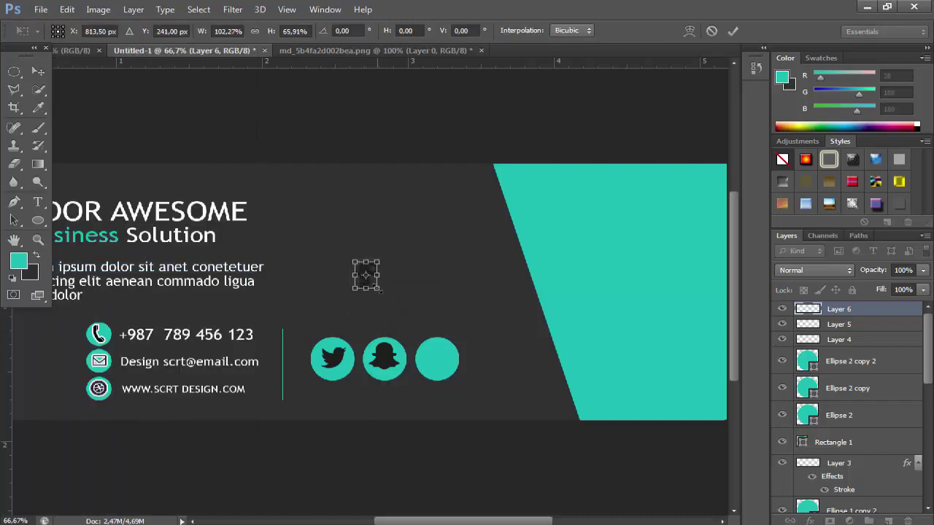
{"action": "key", "text": "Return"}
Discard an accidental warp, then narrow the f and centre it in the third teal circle
{"action": "left_click", "coordinate": [67, 9]}
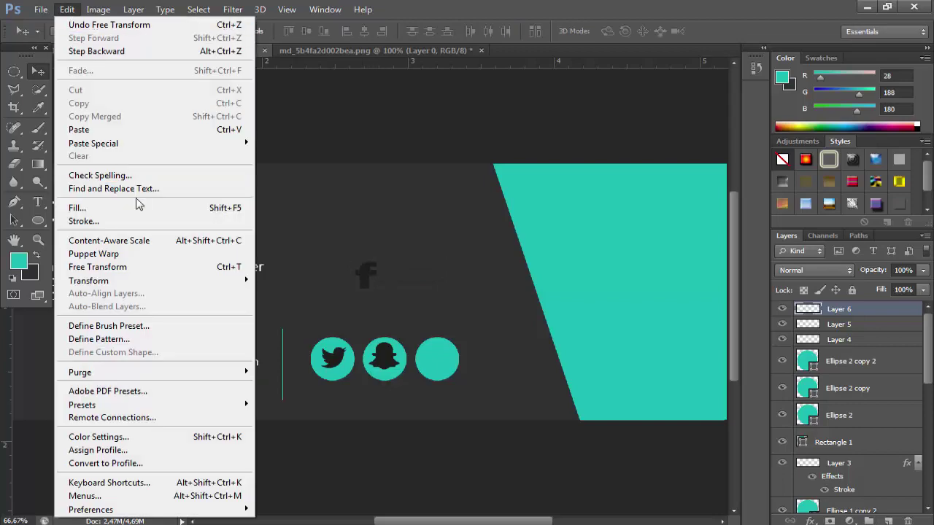
{"action": "left_click", "coordinate": [95, 254]}
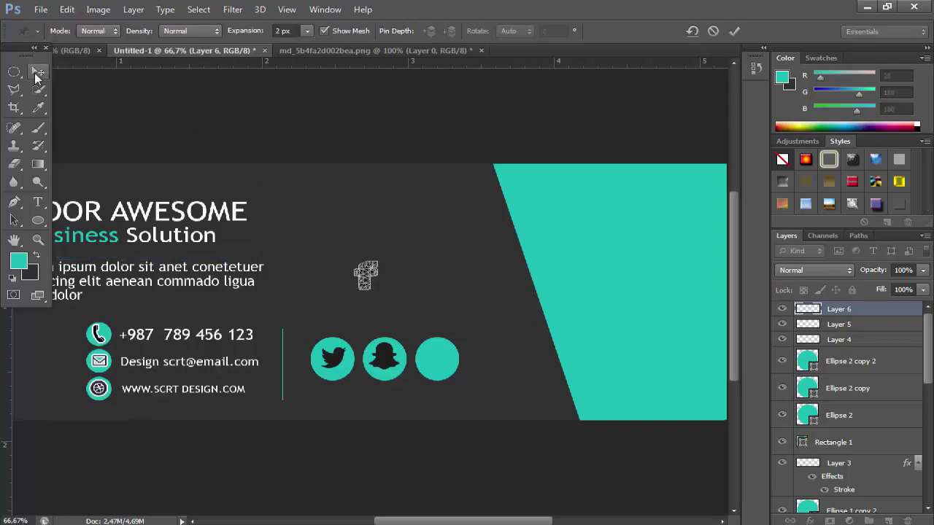
{"action": "left_click", "coordinate": [37, 75]}
{"action": "left_click", "coordinate": [532, 212]}
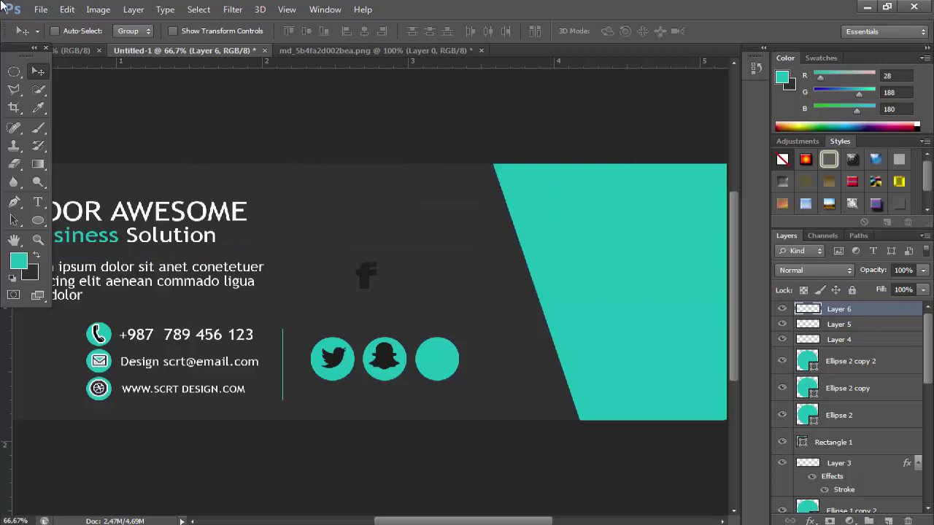
{"action": "left_click", "coordinate": [71, 11]}
{"action": "left_click", "coordinate": [135, 265]}
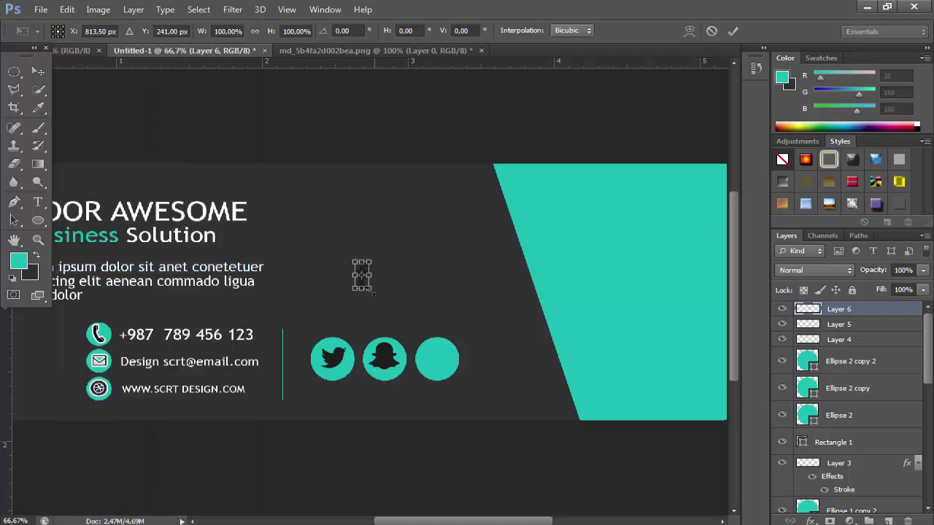
{"action": "left_click_drag", "start_coordinate": [373, 292], "coordinate": [369, 291]}
{"action": "left_click_drag", "start_coordinate": [359, 288], "coordinate": [467, 401]}
{"action": "key", "text": "Return"}
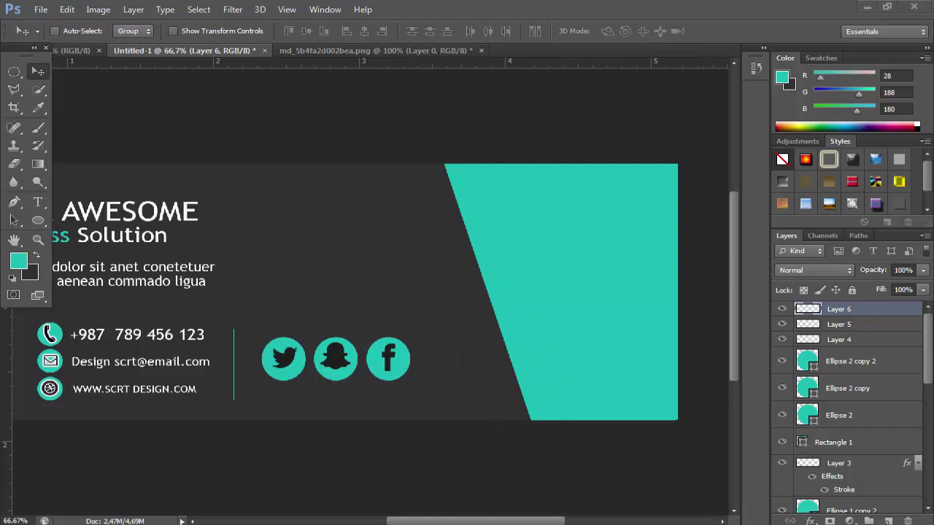
{"action": "left_click", "coordinate": [868, 478]}
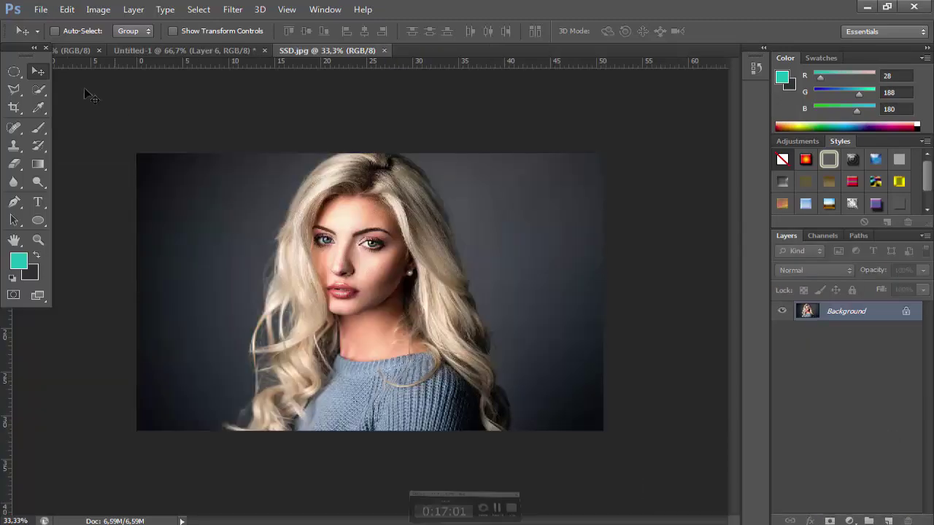
Select and copy the central part of the portrait in SSD.jpg
{"action": "left_click_drag", "start_coordinate": [16, 70], "coordinate": [80, 65]}
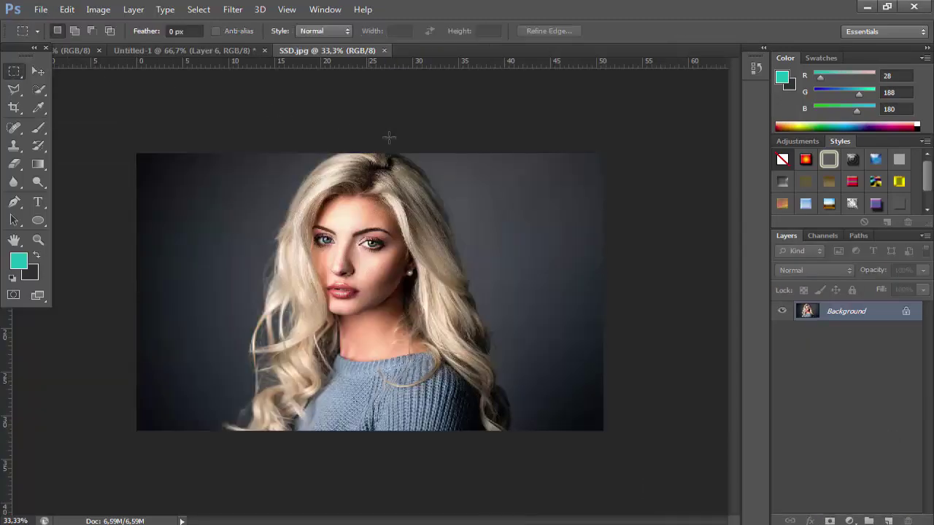
{"action": "left_click_drag", "start_coordinate": [524, 152], "coordinate": [223, 467]}
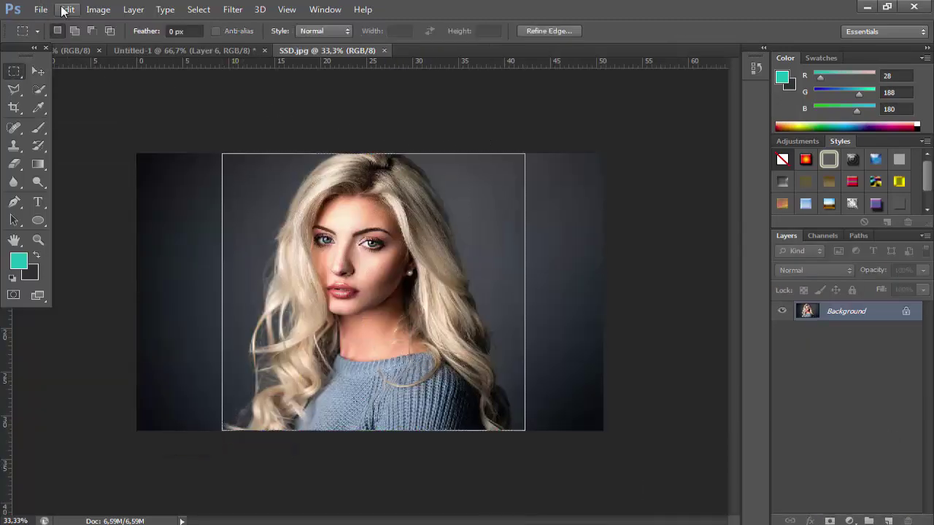
{"action": "left_click", "coordinate": [67, 10]}
{"action": "left_click", "coordinate": [81, 103]}
Paste the portrait into the card and scale it to cover the right side
{"action": "key", "text": "v"}
{"action": "left_click", "coordinate": [160, 50]}
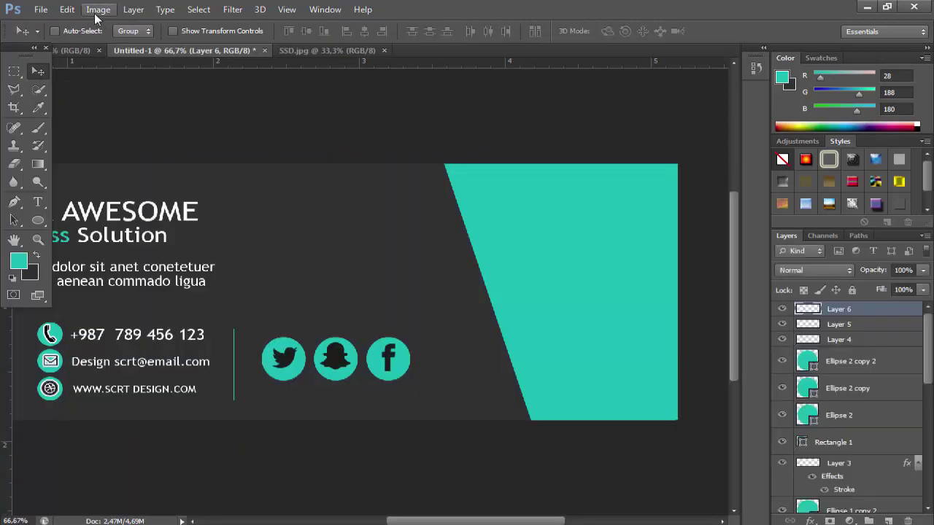
{"action": "left_click", "coordinate": [67, 9]}
{"action": "left_click", "coordinate": [105, 128]}
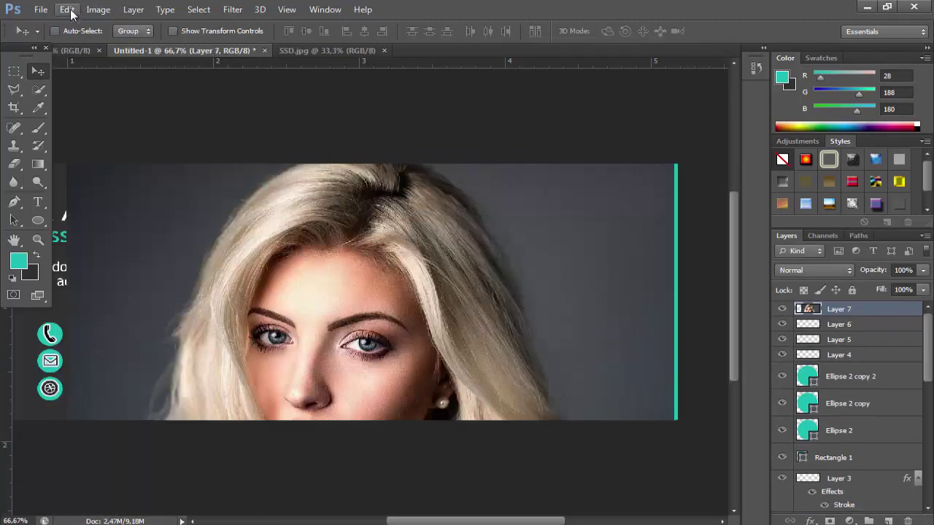
{"action": "left_click", "coordinate": [67, 9]}
{"action": "left_click", "coordinate": [110, 268]}
{"action": "left_click_drag", "start_coordinate": [677, 163], "coordinate": [530, 135]}
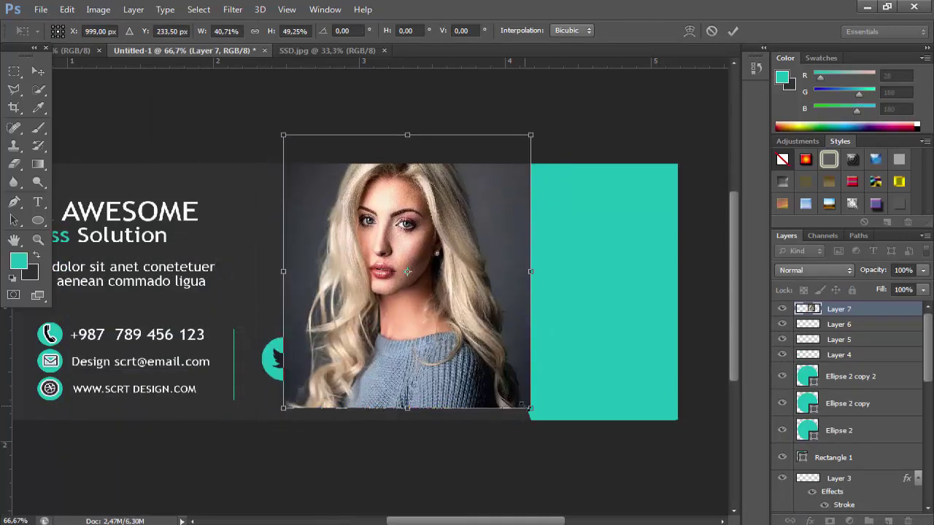
{"action": "left_click_drag", "start_coordinate": [529, 407], "coordinate": [641, 420]}
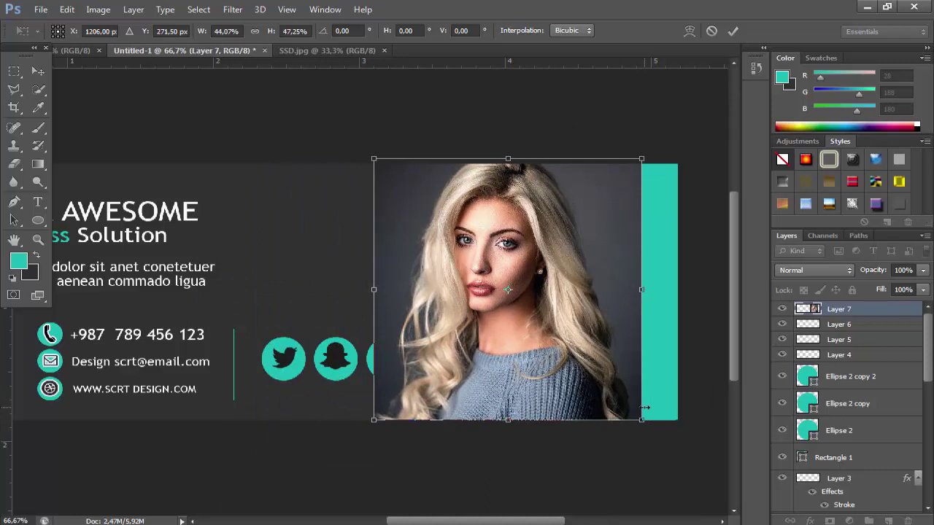
{"action": "key", "text": "Return"}
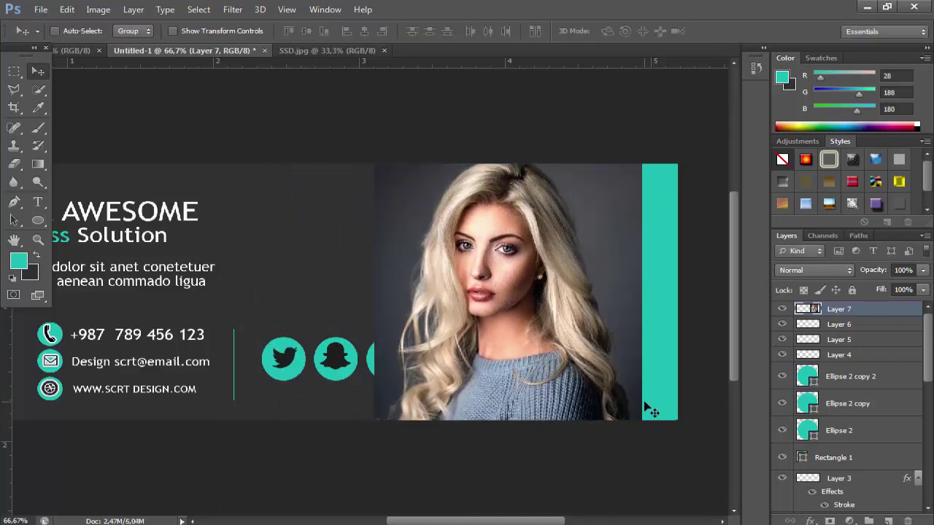
{"action": "left_click", "coordinate": [22, 162]}
Softly erase the photo's left and right edges with a 123 px eraser to reveal the Facebook circle and teal
{"action": "left_click", "coordinate": [67, 31]}
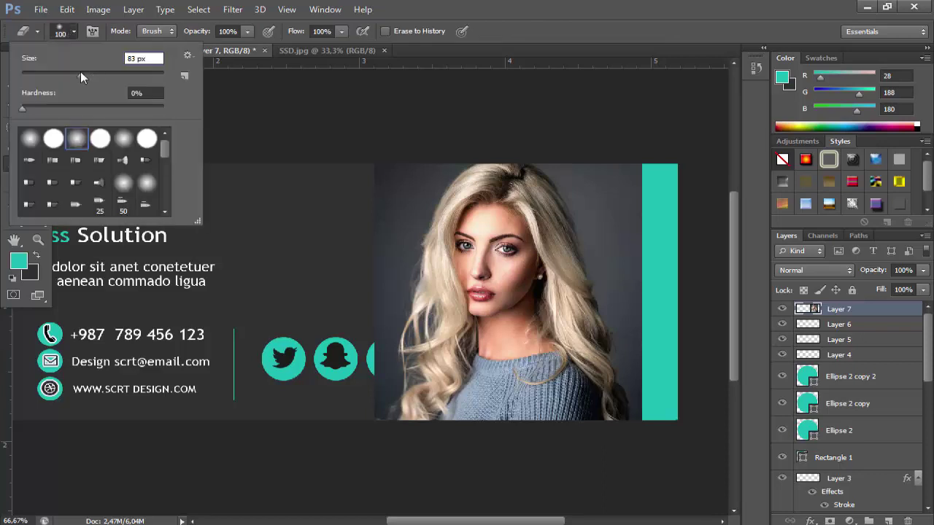
{"action": "left_click_drag", "start_coordinate": [80, 71], "coordinate": [99, 73]}
{"action": "left_click_drag", "start_coordinate": [379, 379], "coordinate": [378, 286]}
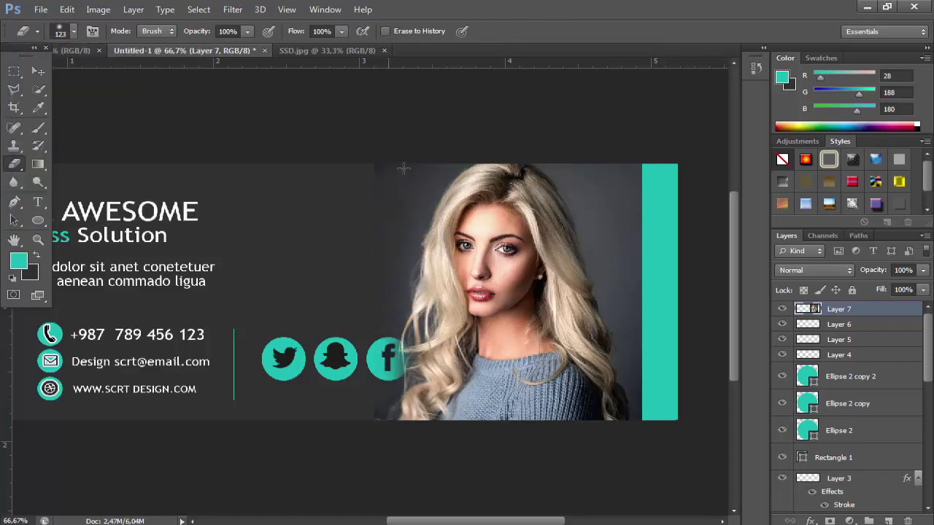
{"action": "left_click_drag", "start_coordinate": [375, 329], "coordinate": [384, 424]}
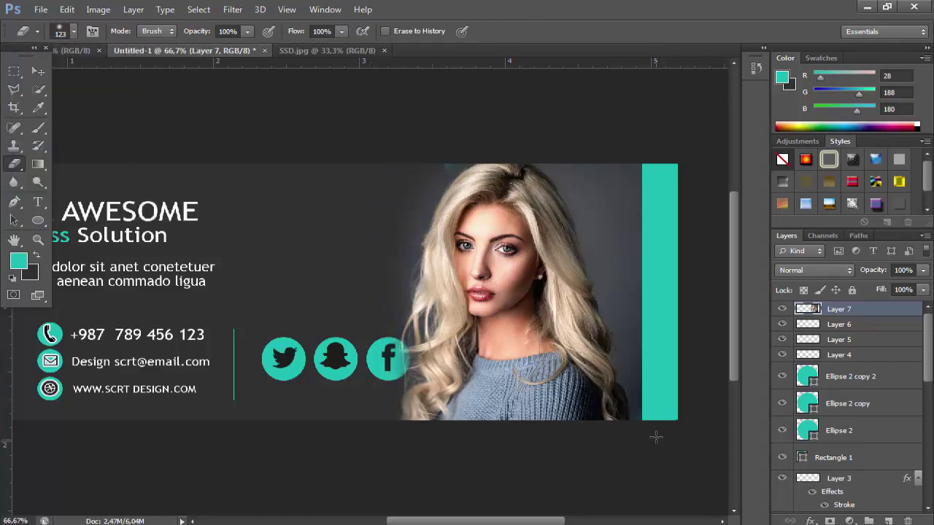
{"action": "mouse_move", "coordinate": [655, 436]}
{"action": "left_mouse_down"}
{"action": "mouse_move", "coordinate": [640, 379]}
{"action": "mouse_move", "coordinate": [650, 283]}
{"action": "mouse_move", "coordinate": [627, 203]}
{"action": "mouse_move", "coordinate": [635, 110]}
{"action": "left_mouse_up"}
{"action": "mouse_move", "coordinate": [647, 379]}
{"action": "left_mouse_down"}
{"action": "mouse_move", "coordinate": [569, 142]}
{"action": "mouse_move", "coordinate": [620, 227]}
{"action": "mouse_move", "coordinate": [598, 207]}
{"action": "mouse_move", "coordinate": [623, 296]}
{"action": "mouse_move", "coordinate": [629, 420]}
{"action": "left_mouse_up"}
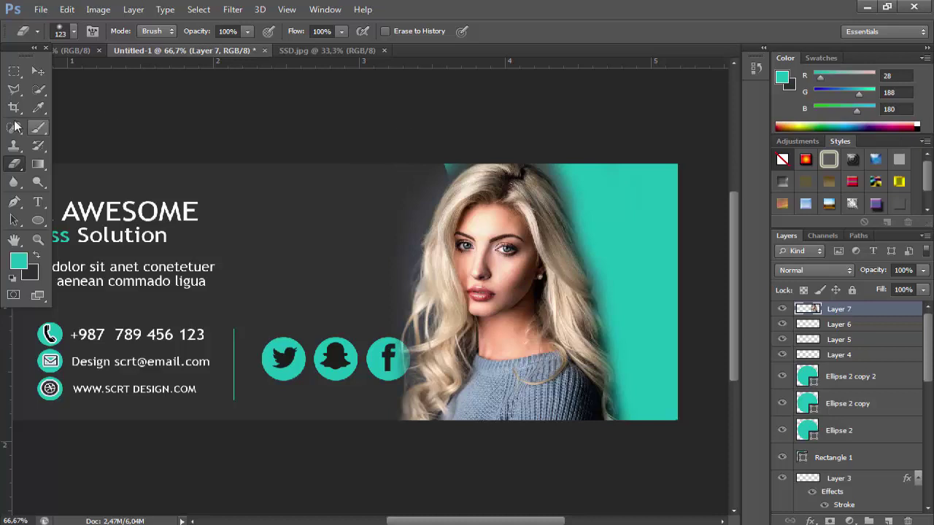
Shift the photo slightly right, then erase the dark edge beside the teal triangle with a 69 px eraser
{"action": "left_click", "coordinate": [38, 71]}
{"action": "mouse_move", "coordinate": [521, 285]}
{"action": "left_mouse_down"}
{"action": "mouse_move", "coordinate": [583, 287]}
{"action": "mouse_move", "coordinate": [557, 285]}
{"action": "left_mouse_up"}
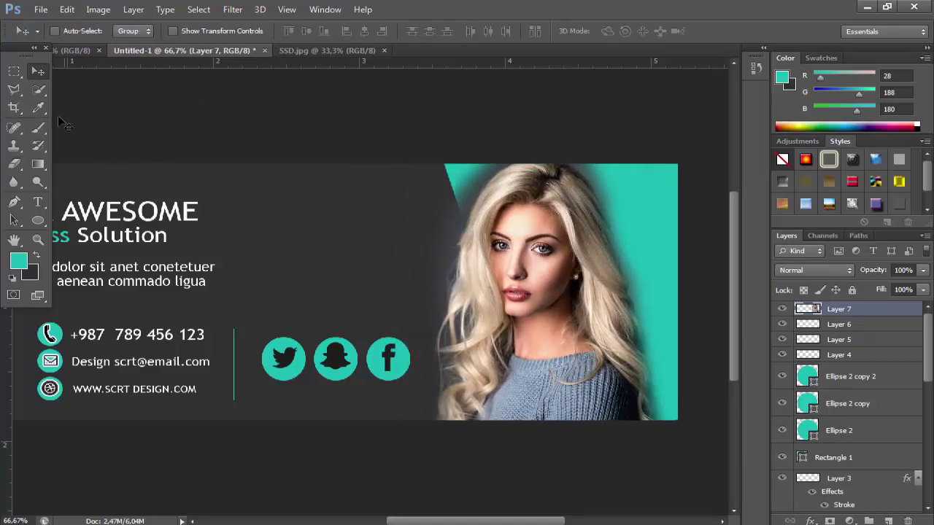
{"action": "left_click", "coordinate": [14, 163]}
{"action": "left_click", "coordinate": [73, 31]}
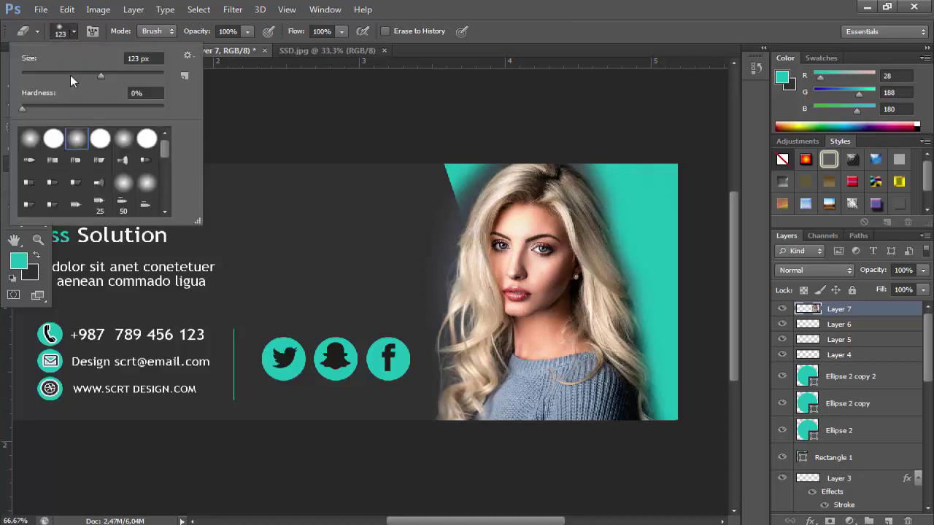
{"action": "left_click", "coordinate": [404, 343]}
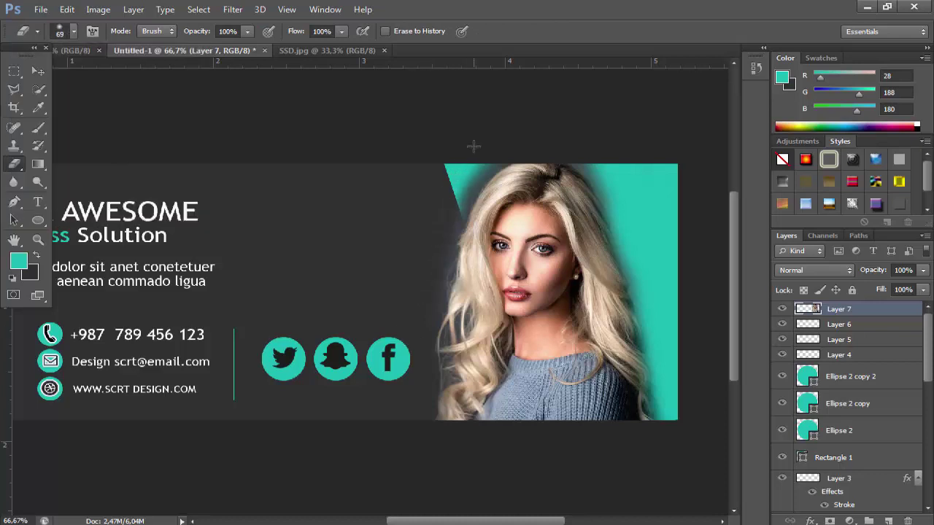
{"action": "mouse_move", "coordinate": [460, 179]}
{"action": "left_mouse_down"}
{"action": "mouse_move", "coordinate": [448, 374]}
{"action": "mouse_move", "coordinate": [454, 464]}
{"action": "left_mouse_up"}
{"action": "left_click", "coordinate": [37, 71]}
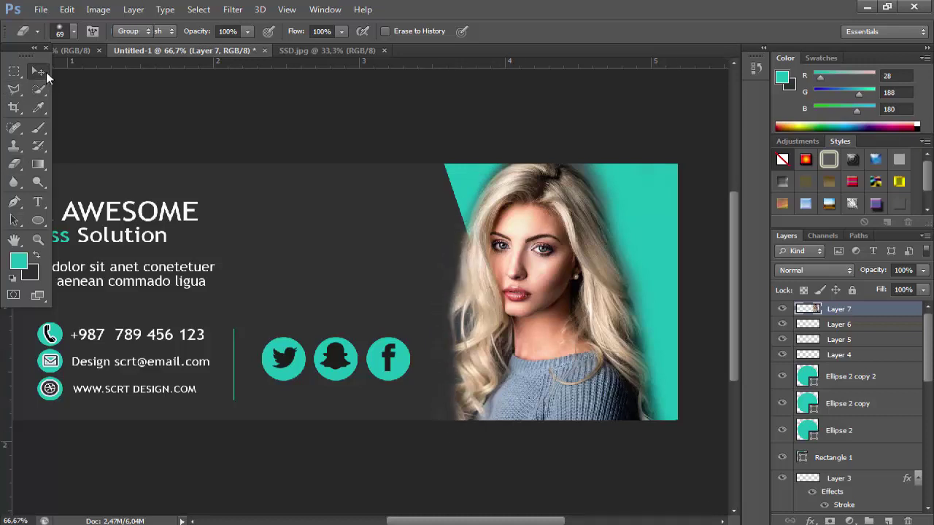